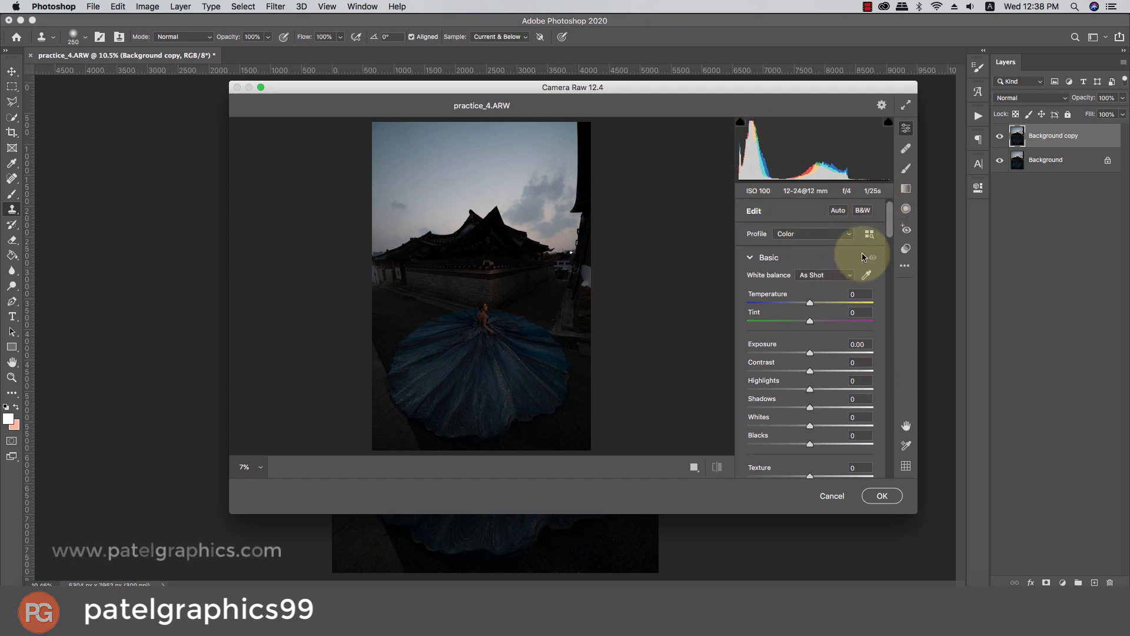
- Apply the automatic tone correction to the photo and adjust Contrast to -4 and Shadows to +59
click(839, 213)
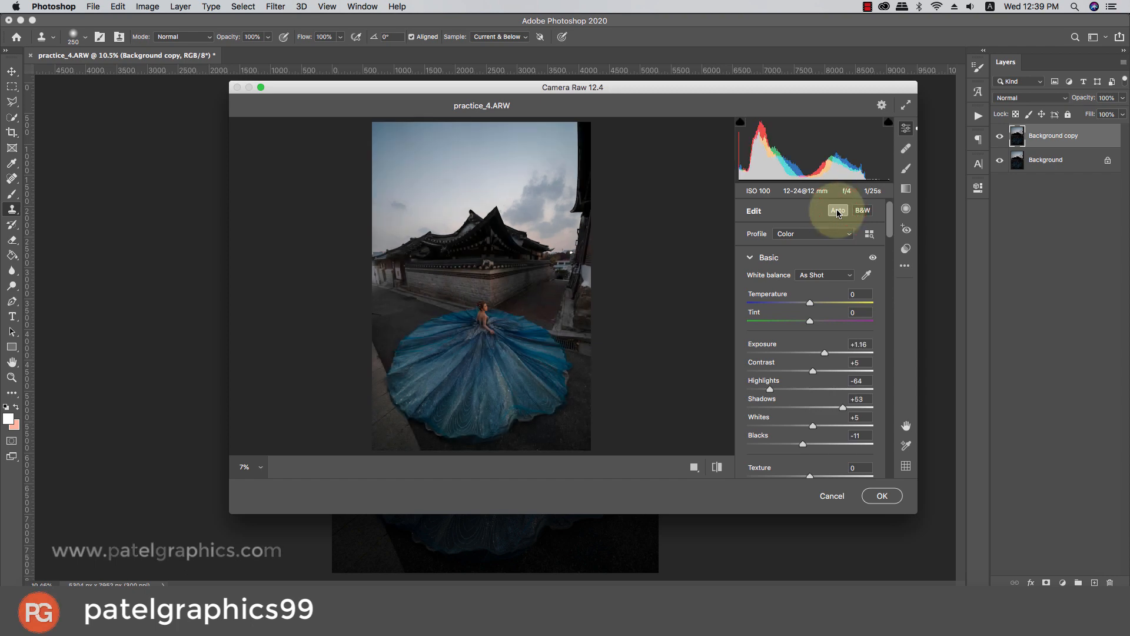
scroll(826, 317, down, 1)
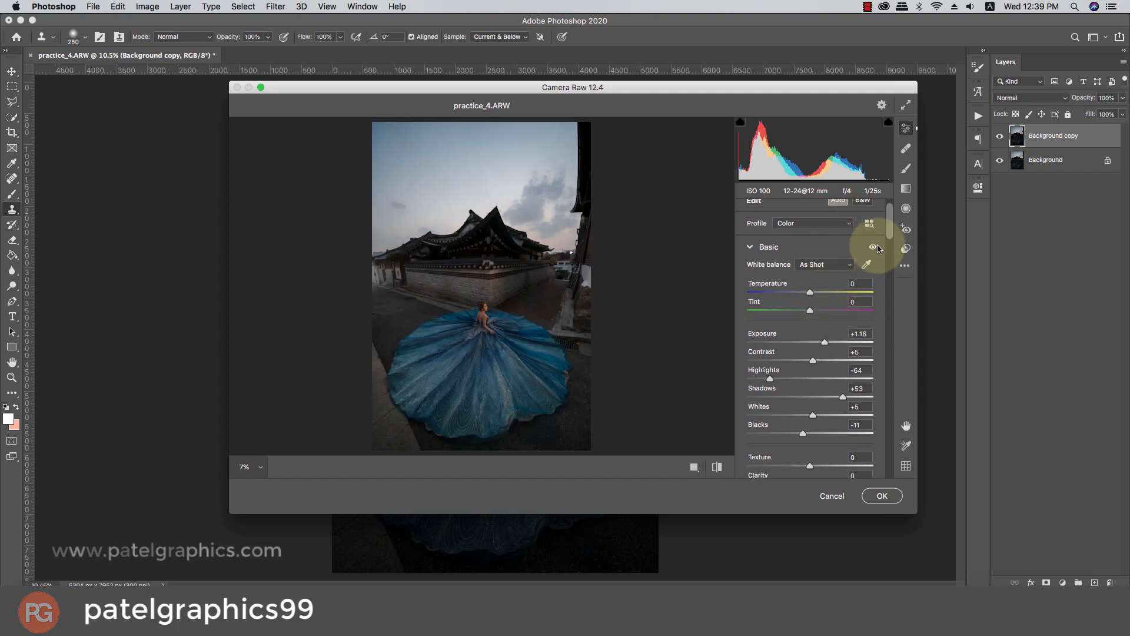
drag(890, 228, 891, 241)
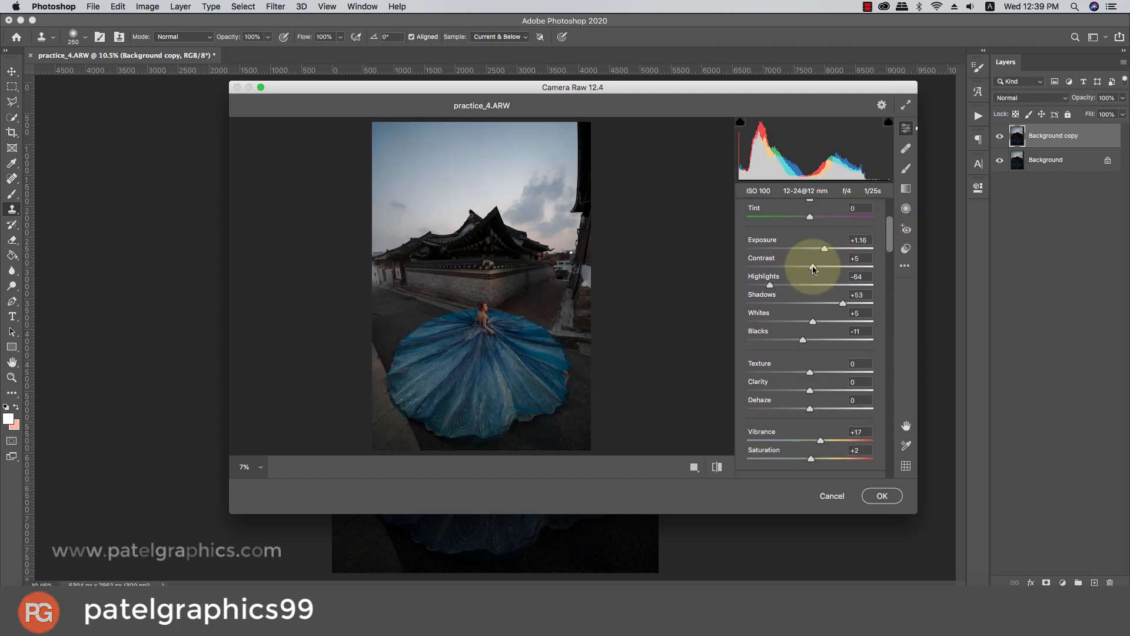
drag(814, 269, 808, 267)
drag(845, 305, 849, 306)
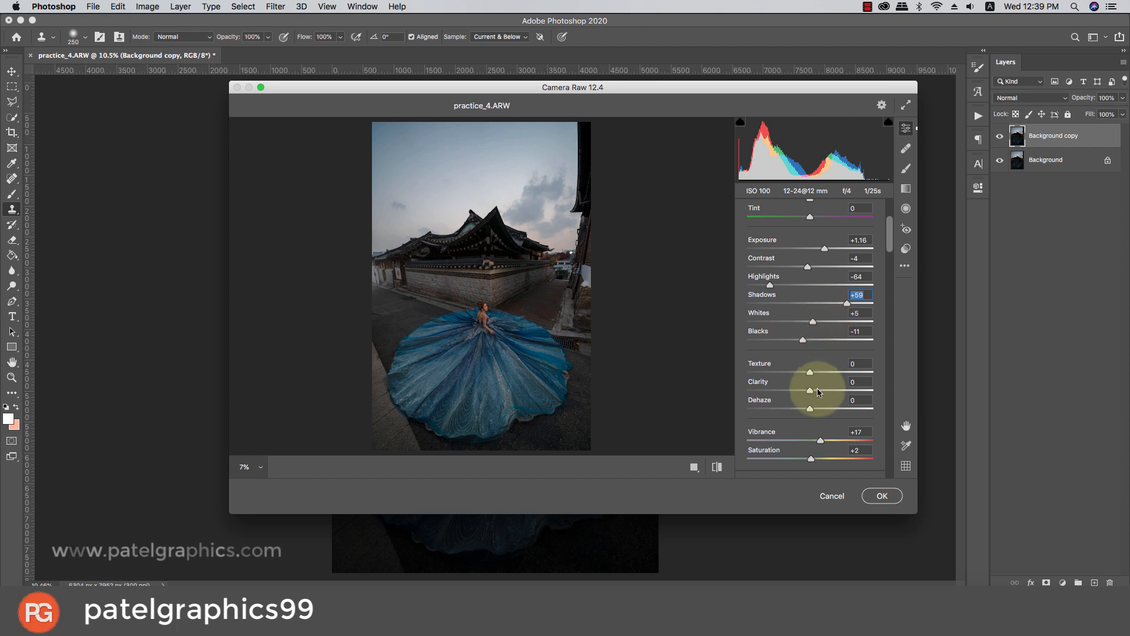
- Set Clarity to +29, Texture to +24, Vibrance to +34 and Saturation to +14 in the Basic adjustments
drag(811, 390, 825, 395)
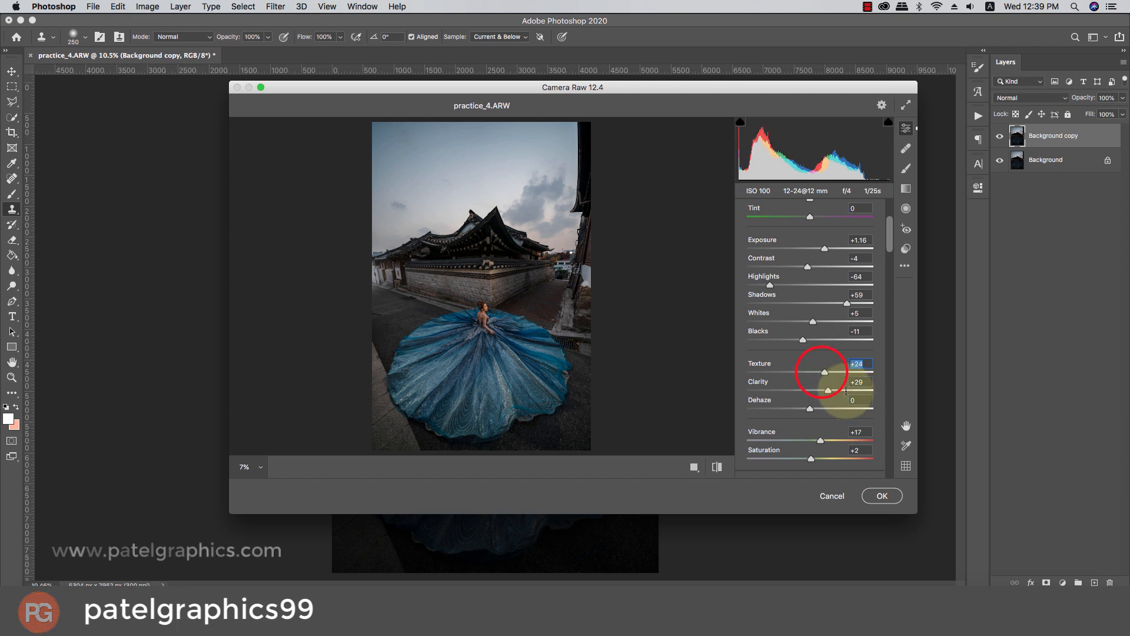
drag(890, 237, 893, 268)
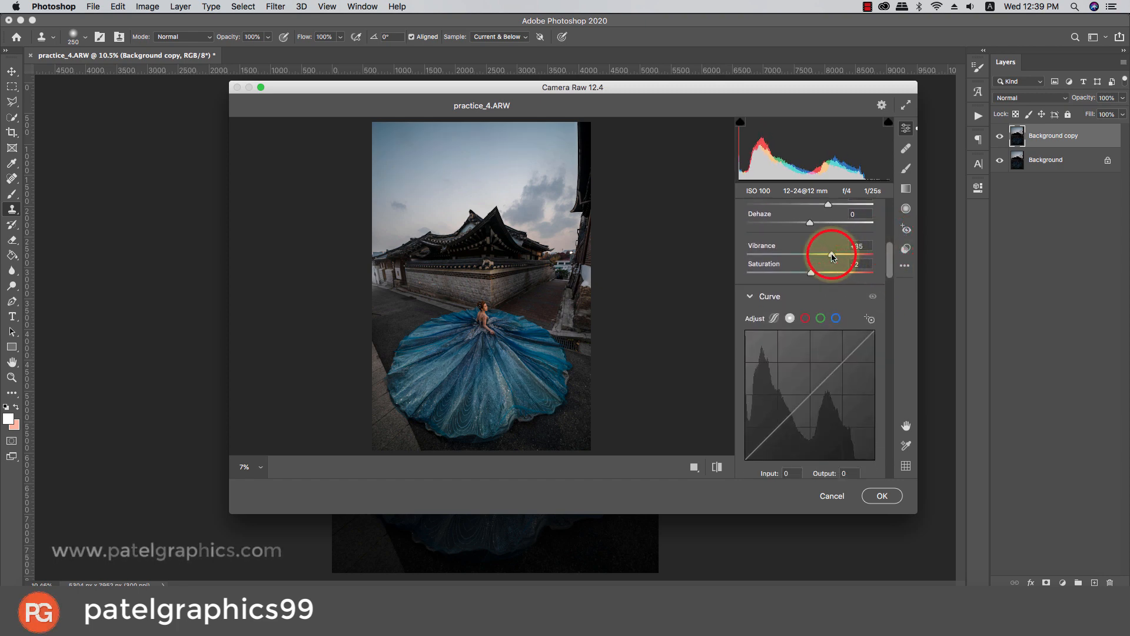
click(831, 255)
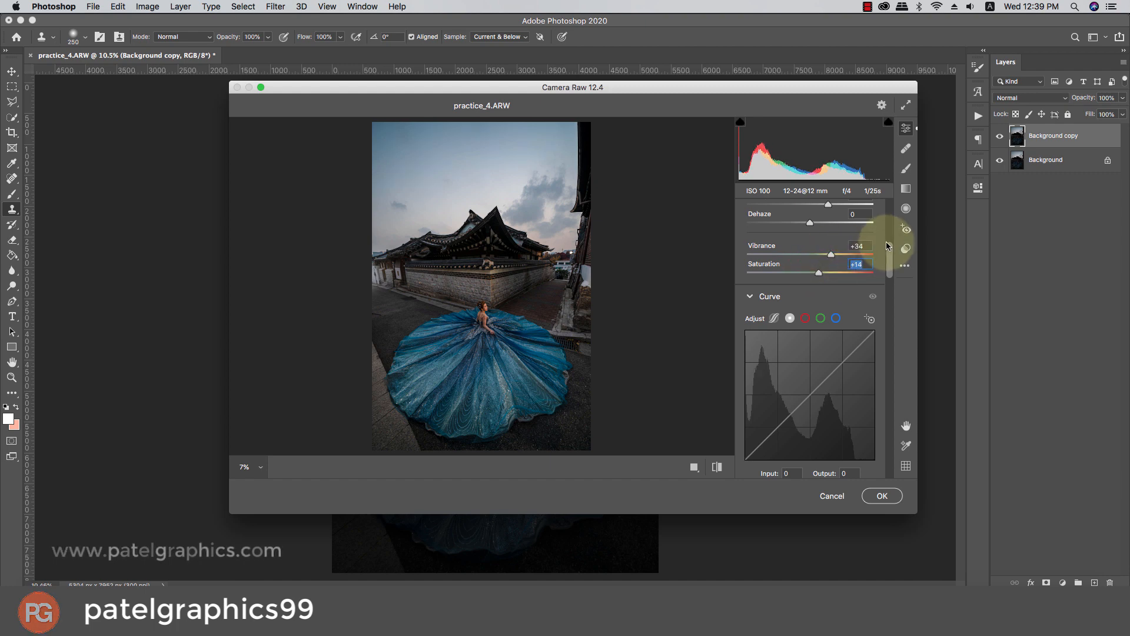
- In Calibration, set Blue Primary hue -25 and saturation +27, Green Primary hue +21 and saturation -22, Red Primary hue +23 and saturation -21
drag(889, 253, 827, 467)
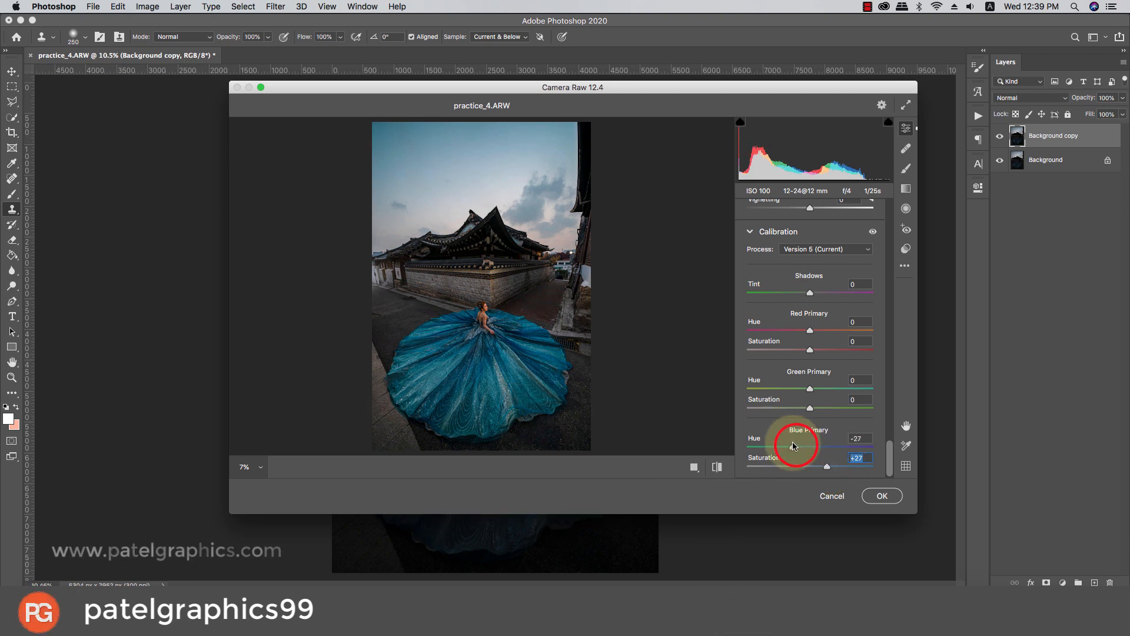
click(795, 446)
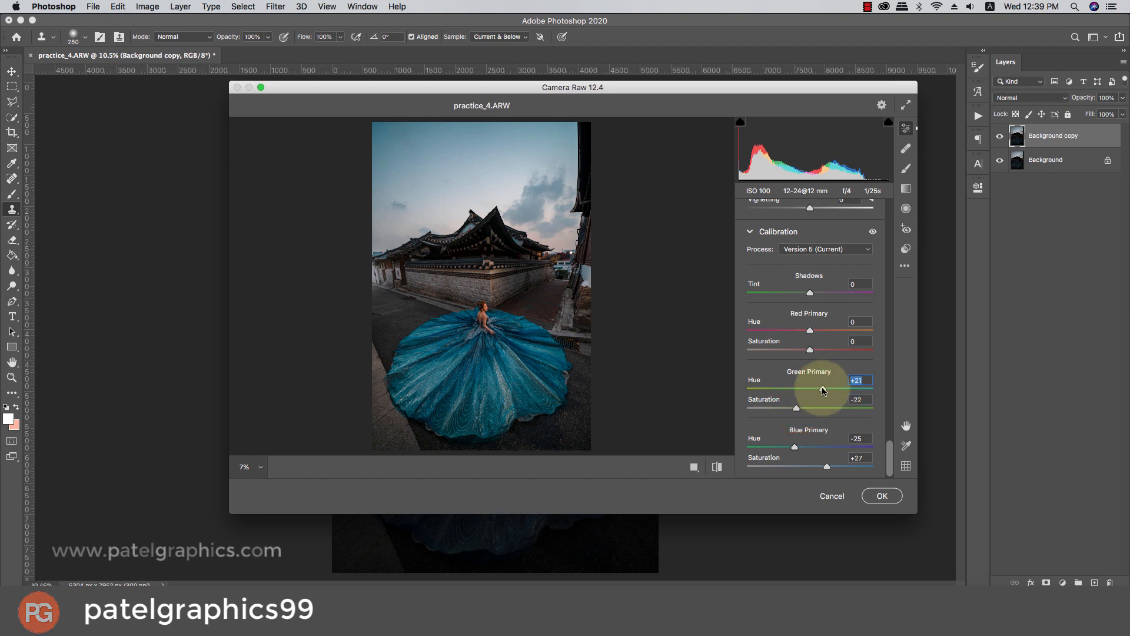
click(798, 350)
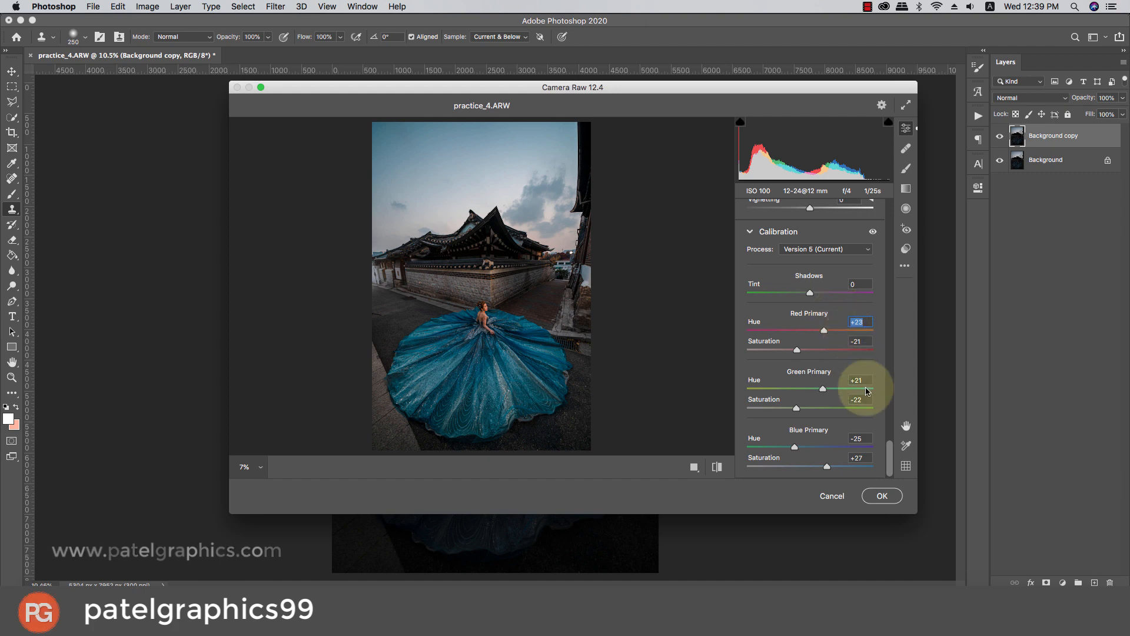
- Tint the highlights with Split Toning, using hue 183 and a saturation of about 6
drag(888, 451, 891, 378)
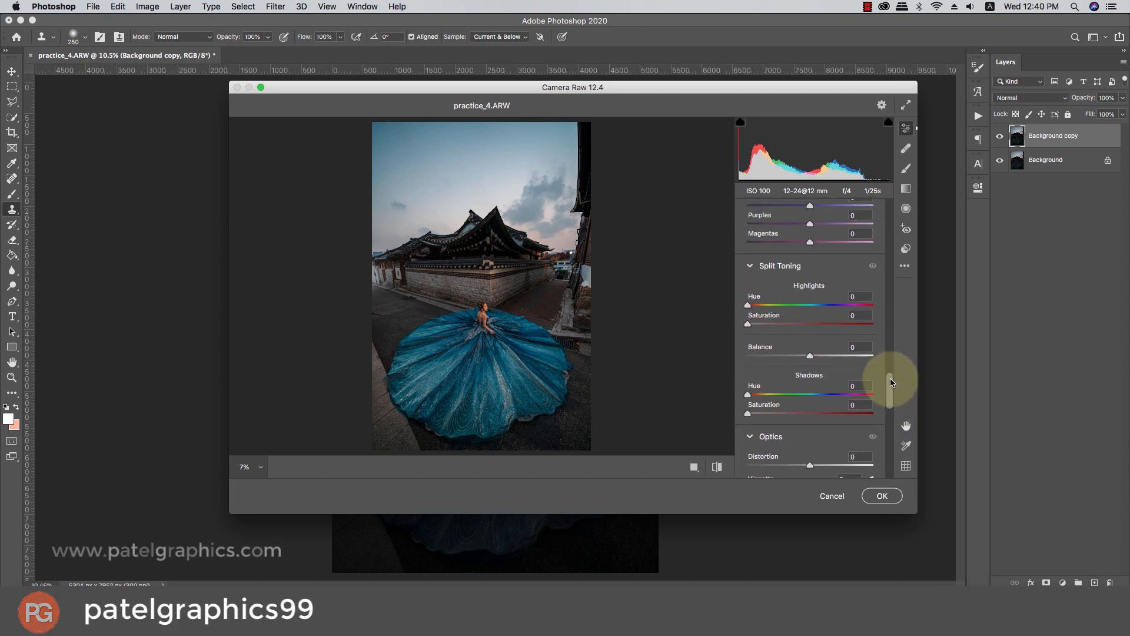
drag(781, 307, 811, 308)
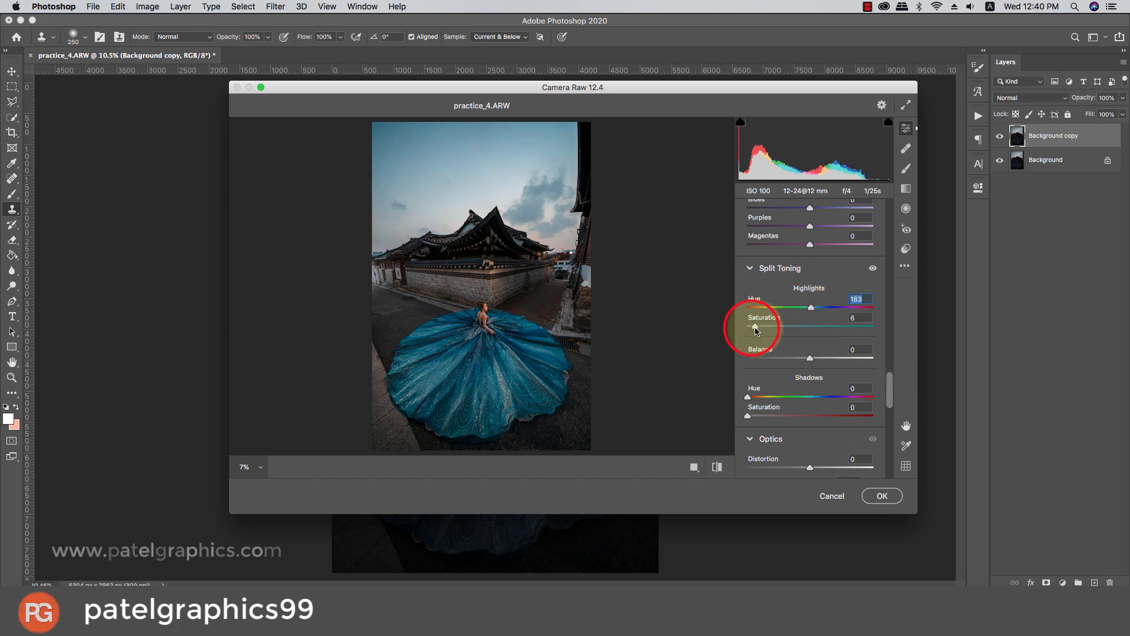
- Compare the photo before and after the Camera Raw edits and apply them to the Background copy layer
drag(888, 373, 879, 204)
click(717, 467)
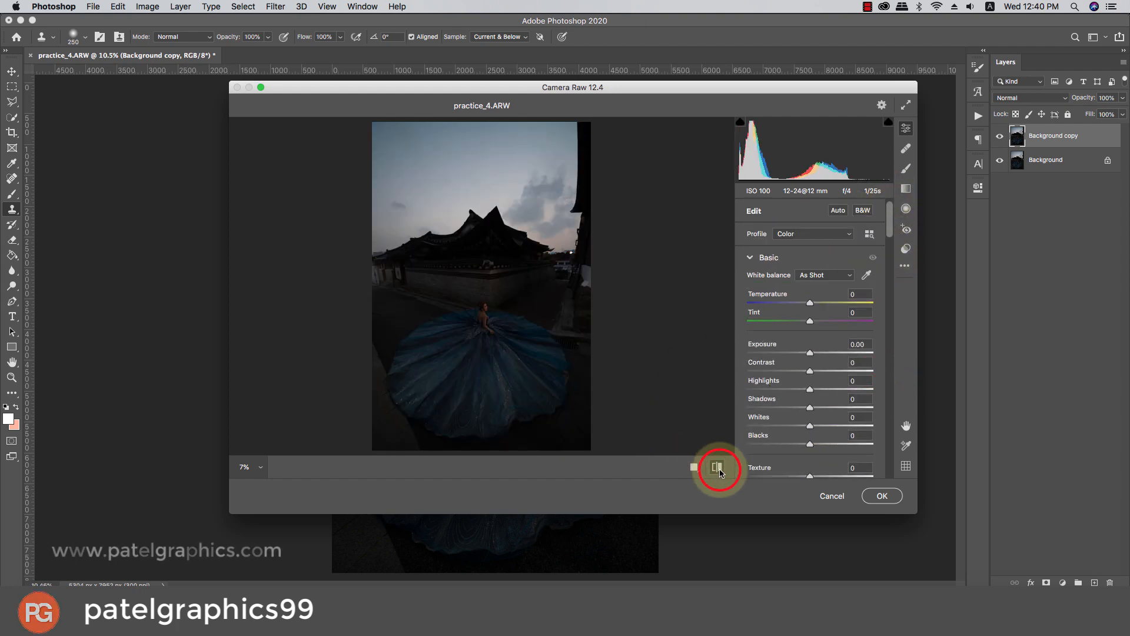
click(717, 468)
click(717, 469)
click(717, 468)
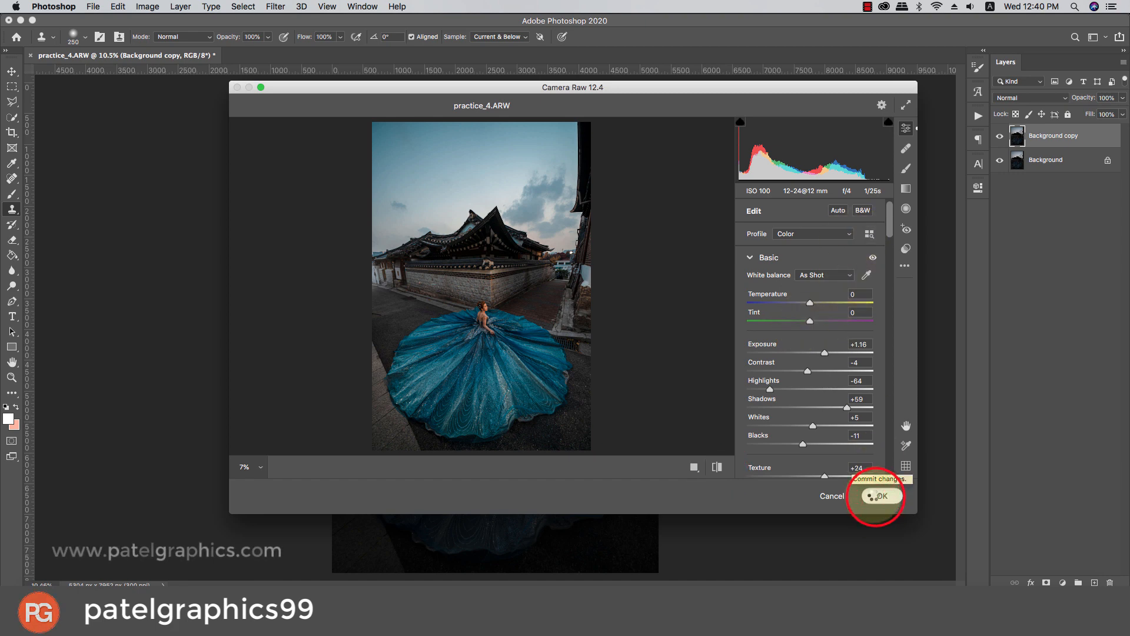
click(880, 496)
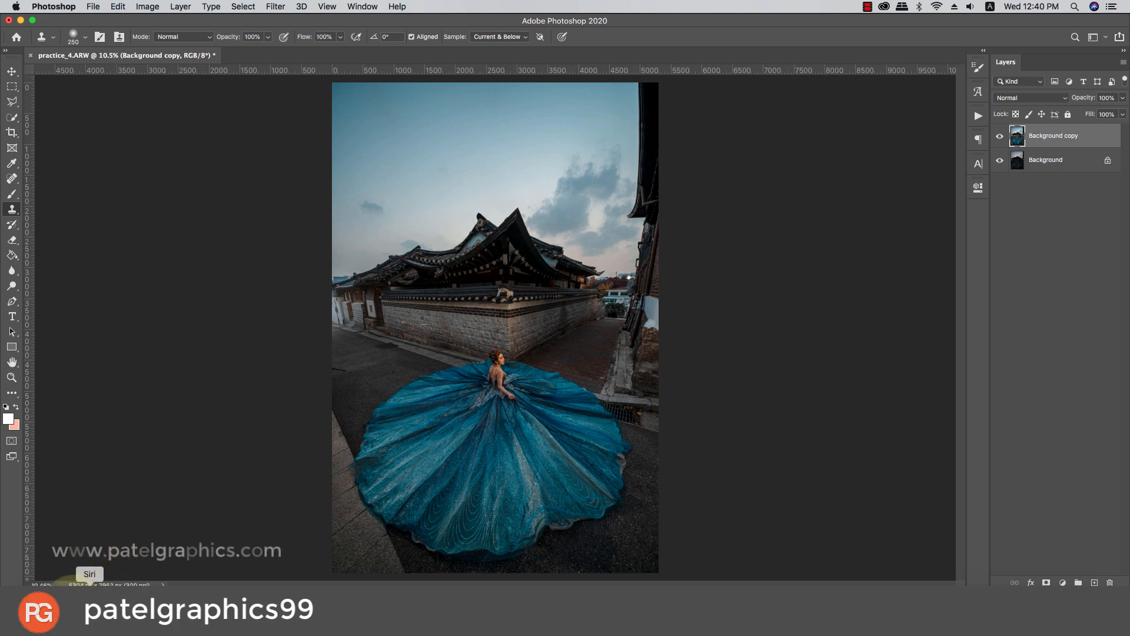
- Compare the edited Background copy with the original around the woman's face and upper body
scroll(497, 361, up, 10)
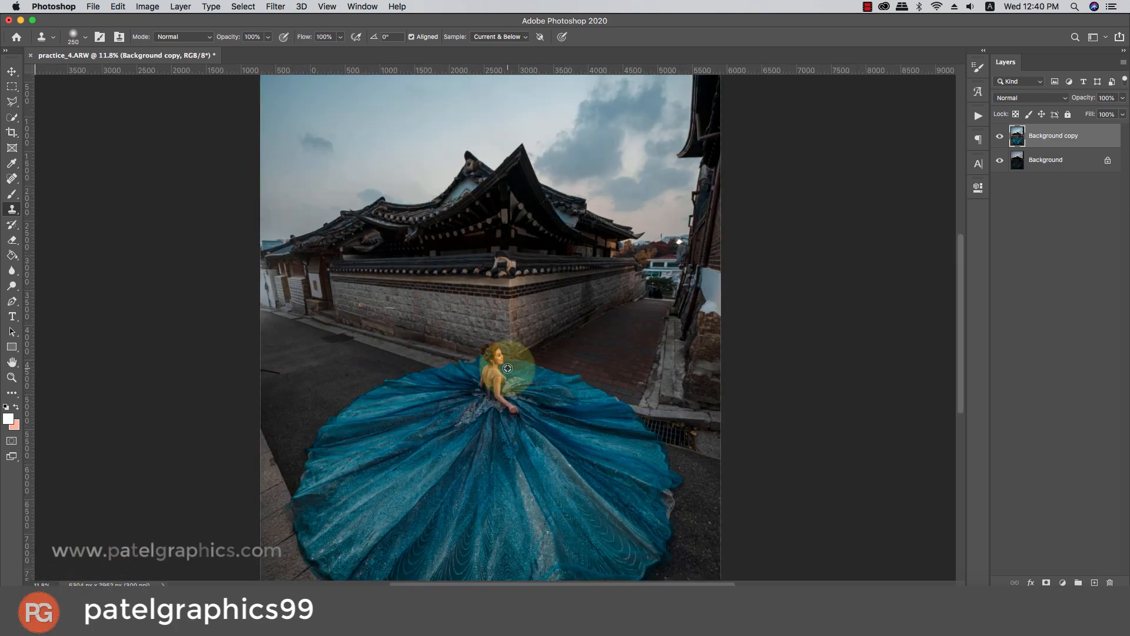
scroll(476, 326, up, 3)
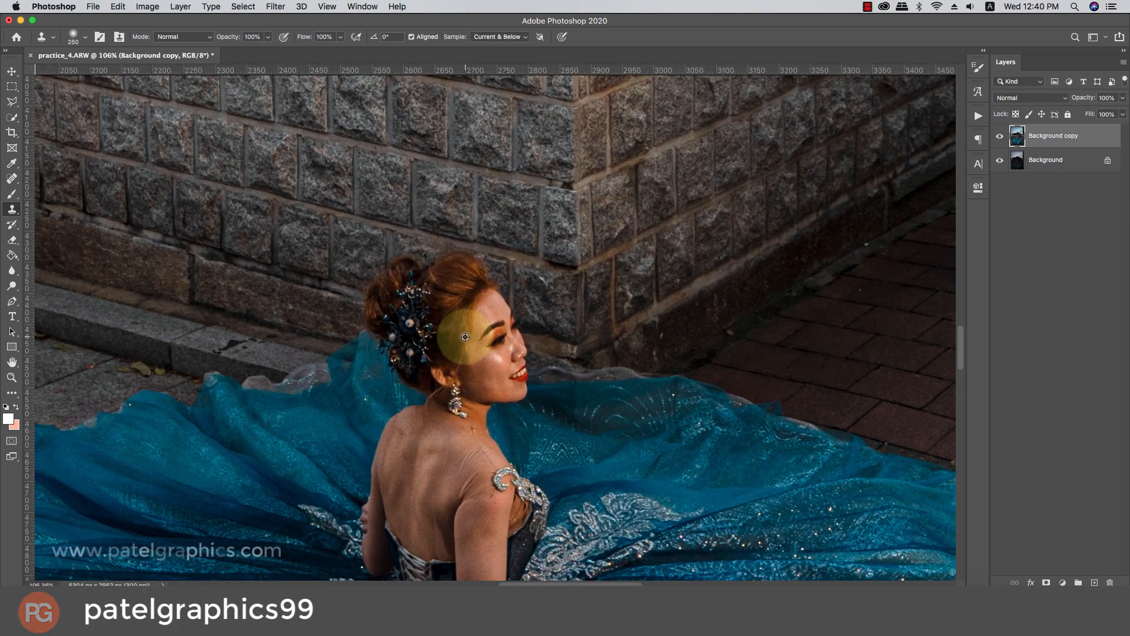
click(1000, 138)
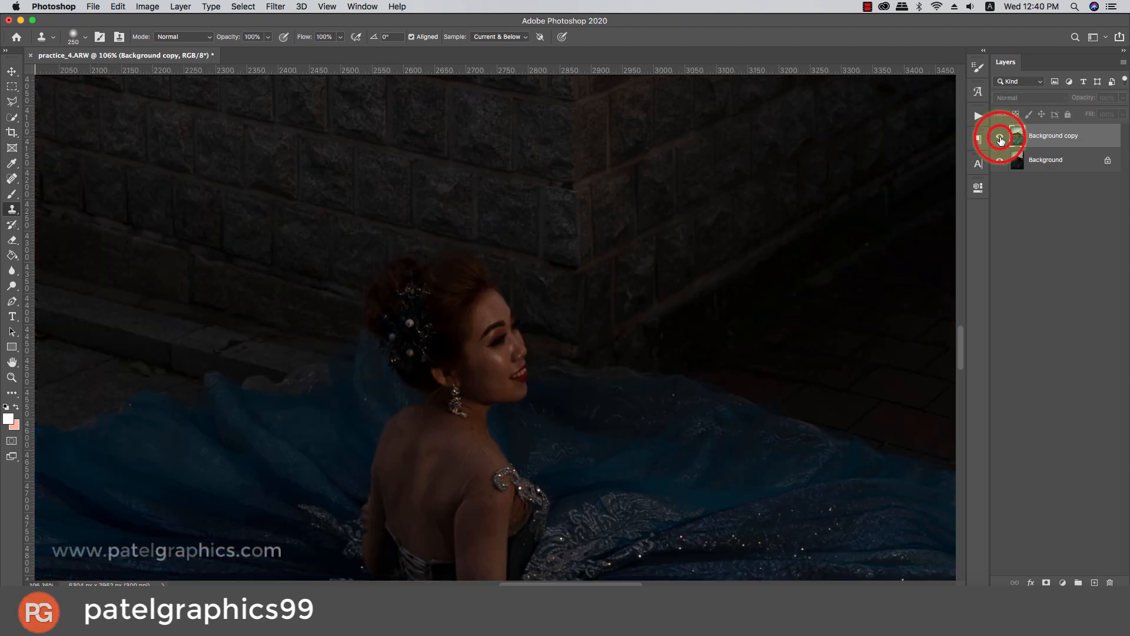
click(1000, 139)
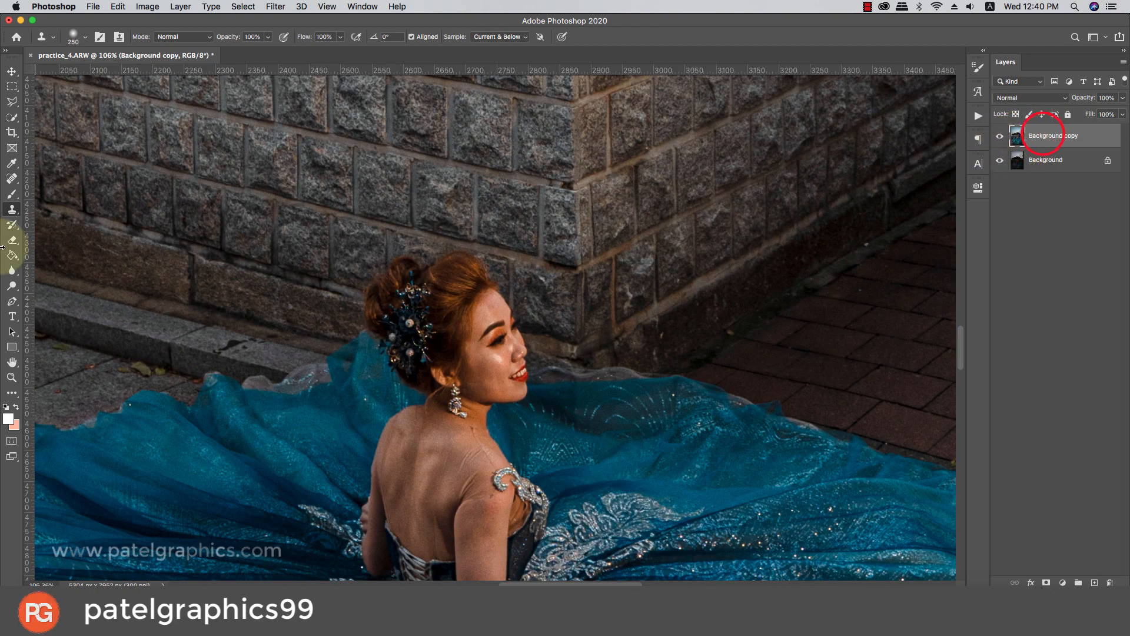
- Blend the skin on the woman's cheek below the eye using a 10 px Mixer Brush
click(12, 194)
click(69, 227)
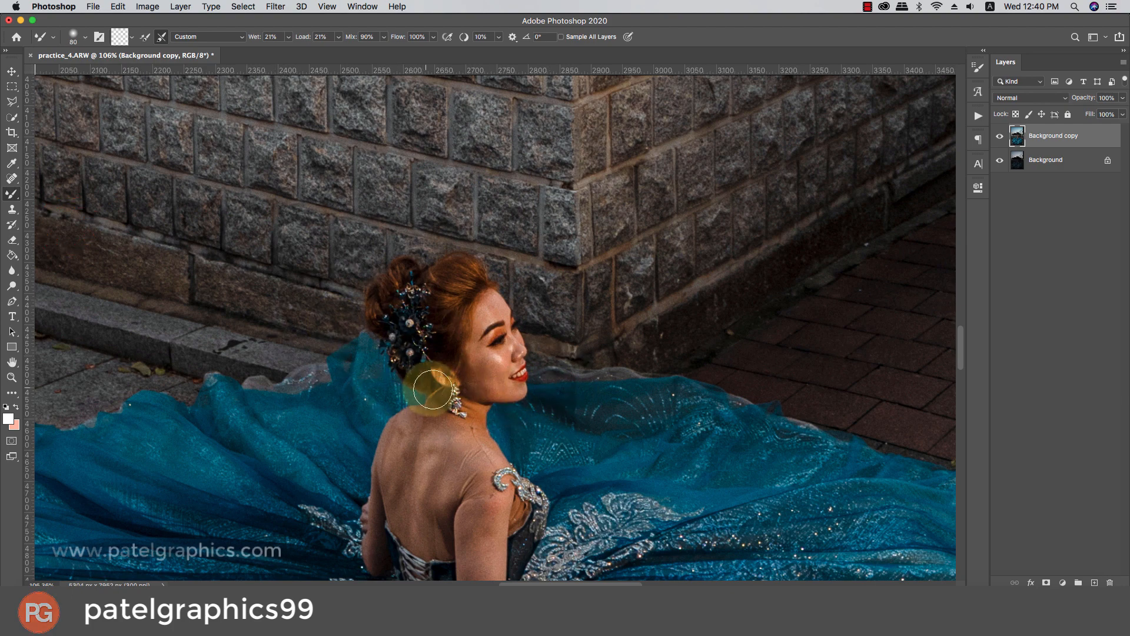
key([)
scroll(496, 350, up, 4)
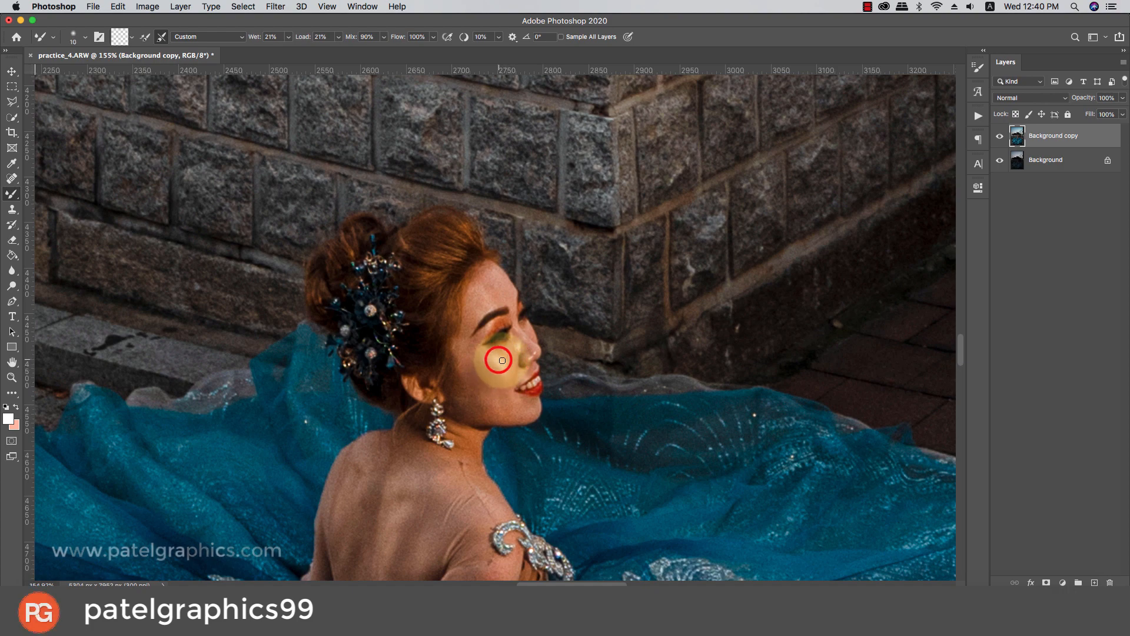
mouse_move(489, 365)
mouse_down()
mouse_move(475, 362)
mouse_move(515, 350)
mouse_move(509, 362)
mouse_up()
- Smooth the rest of the cheek and the jaw with the Mixer Brush enlarged to 25–30 px
key(bracketleft)
key(bracketright)
key(bracketright)
scroll(506, 384, up, 5)
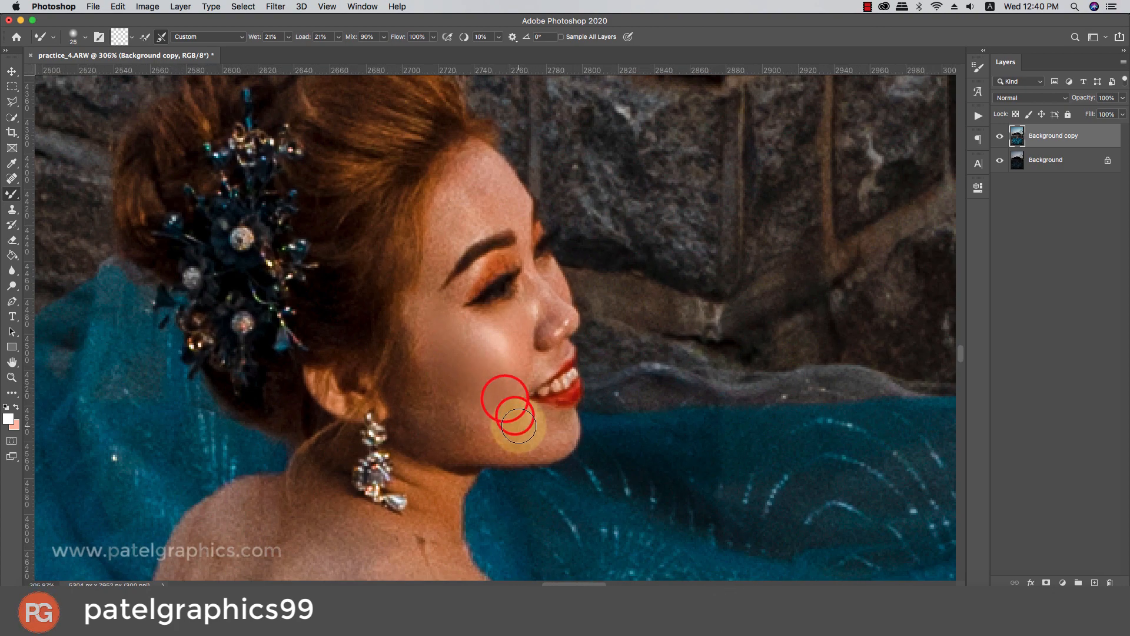
drag(426, 348, 432, 439)
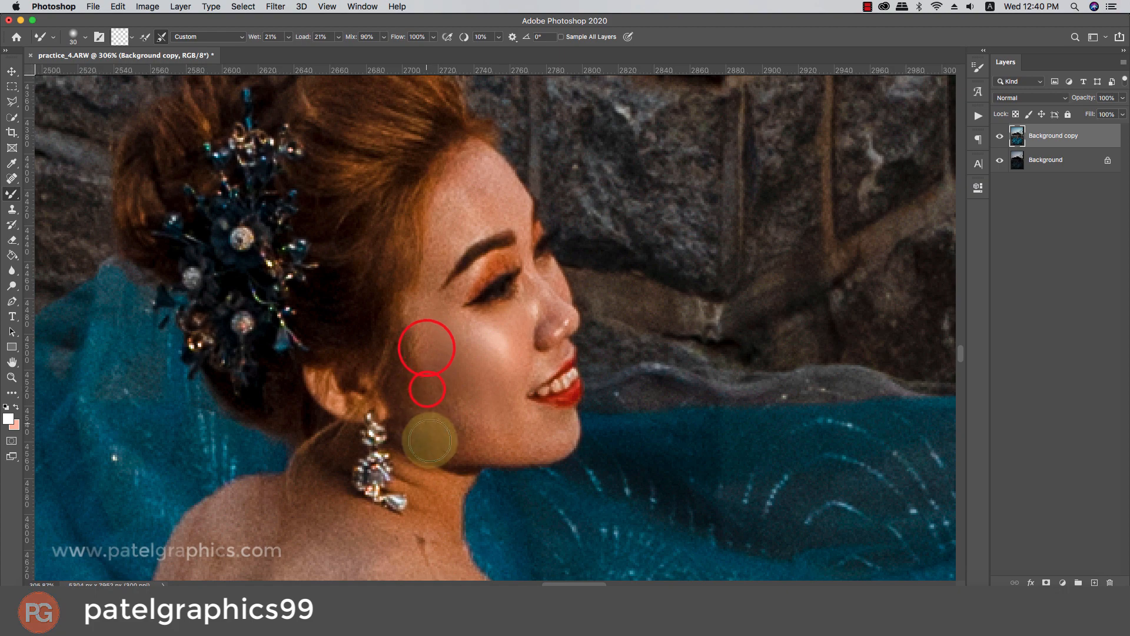
mouse_move(440, 399)
mouse_down()
mouse_move(459, 432)
mouse_move(480, 449)
mouse_move(497, 439)
mouse_move(562, 447)
mouse_move(500, 447)
mouse_move(516, 451)
mouse_move(507, 431)
mouse_move(570, 428)
mouse_move(544, 446)
mouse_move(518, 412)
mouse_move(536, 425)
mouse_move(494, 422)
mouse_move(484, 353)
mouse_move(527, 384)
mouse_up()
- Try blending the skin at the corner of the mouth with a smaller brush, and undo that stroke
key(bracketright)
key(bracketleft)
key(bracketleft)
key(bracketleft)
key(bracketleft)
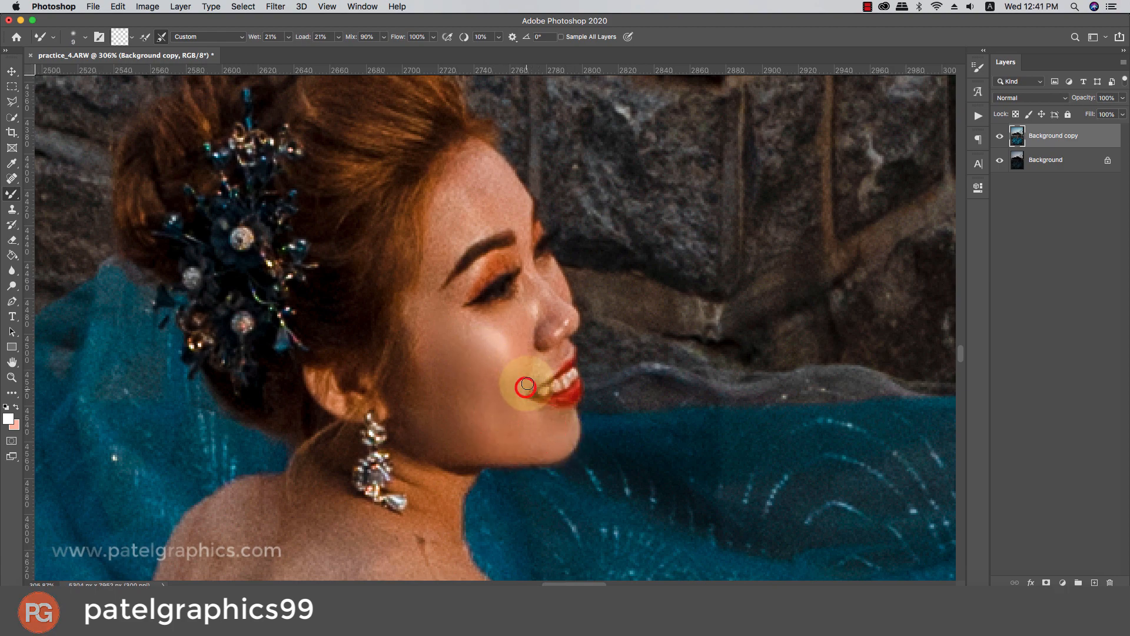
key(super+z)
- Smooth the skin from the inner cheek to the side of the nose and around the nostril with small brush strokes
key(bracketright)
key(bracketright)
mouse_move(502, 343)
mouse_down()
mouse_move(517, 403)
mouse_move(507, 357)
mouse_move(536, 317)
mouse_up()
key(bracketleft)
key(bracketleft)
key(bracketleft)
key(bracketleft)
mouse_move(537, 369)
mouse_down()
mouse_move(559, 348)
mouse_move(555, 322)
mouse_move(551, 338)
mouse_up()
drag(556, 323, 550, 336)
mouse_move(558, 330)
mouse_down()
mouse_move(547, 347)
mouse_move(551, 313)
mouse_up()
- Blend the skin between the side of the nose and the cheek under the eye with a slightly larger brush
key(bracketright)
key(bracketright)
mouse_move(552, 311)
mouse_down()
mouse_move(521, 346)
mouse_move(521, 321)
mouse_up()
key(bracketright)
key(bracketright)
drag(522, 312, 522, 315)
- Smooth the bridge and tip of the nose using short strokes with a reduced brush
key(bracketleft)
key(bracketleft)
mouse_move(535, 295)
mouse_down()
mouse_move(560, 318)
mouse_move(553, 309)
mouse_up()
mouse_move(556, 310)
mouse_down()
mouse_move(575, 319)
mouse_move(554, 310)
mouse_up()
drag(558, 312, 576, 325)
drag(563, 313, 562, 321)
- Smooth the upper cheek with a 25 px brush and the outer eye corner with a 15 px brush
key(bracketright)
key(bracketright)
key(bracketright)
key(bracketright)
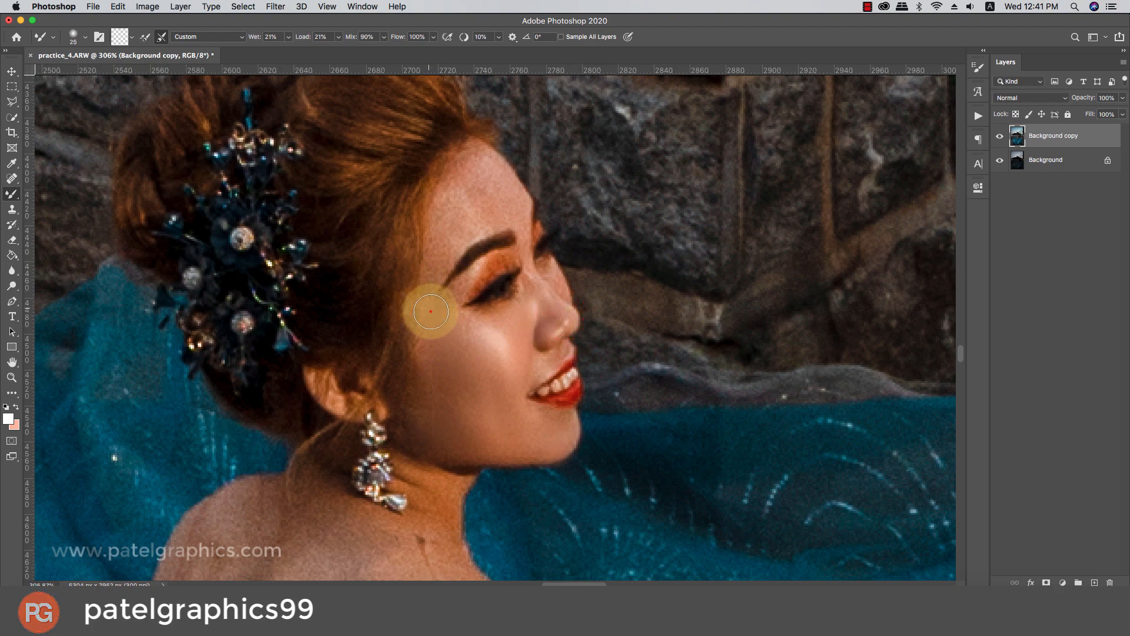
drag(431, 311, 443, 338)
mouse_move(466, 337)
mouse_down()
mouse_move(487, 348)
mouse_move(437, 313)
mouse_move(488, 350)
mouse_up()
click(444, 331)
key(bracketleft)
key(bracketleft)
key(bracketleft)
key(bracketleft)
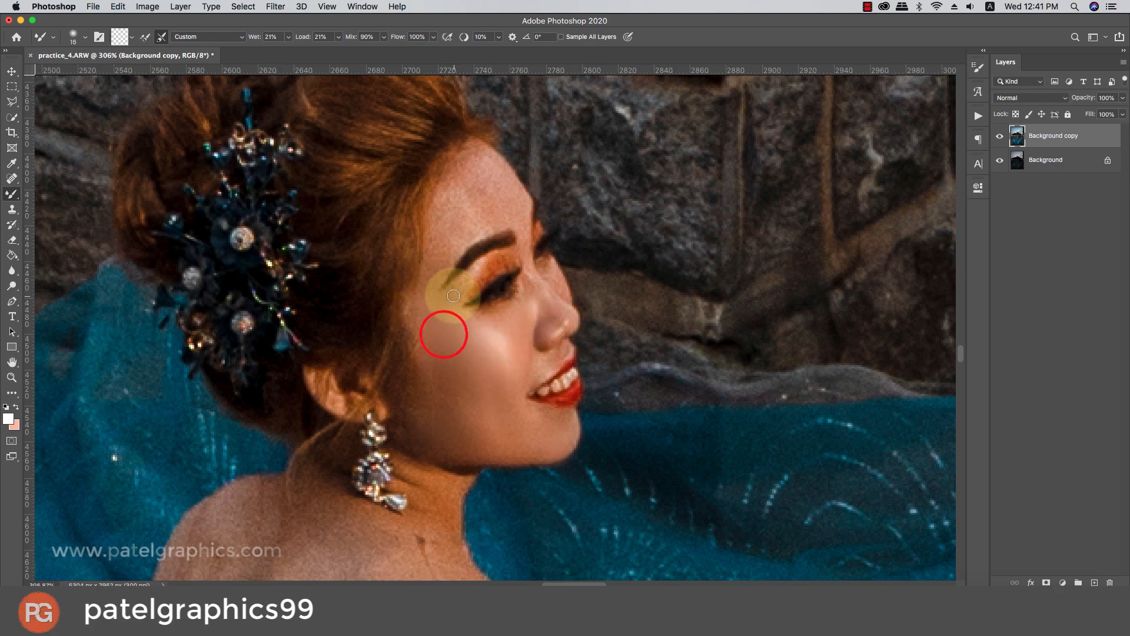
drag(453, 296, 458, 297)
- Smooth the skin of the temple and forehead with the Mixer Brush at 25–30 px
key(bracketright)
key(bracketright)
key(bracketright)
key(bracketright)
click(439, 248)
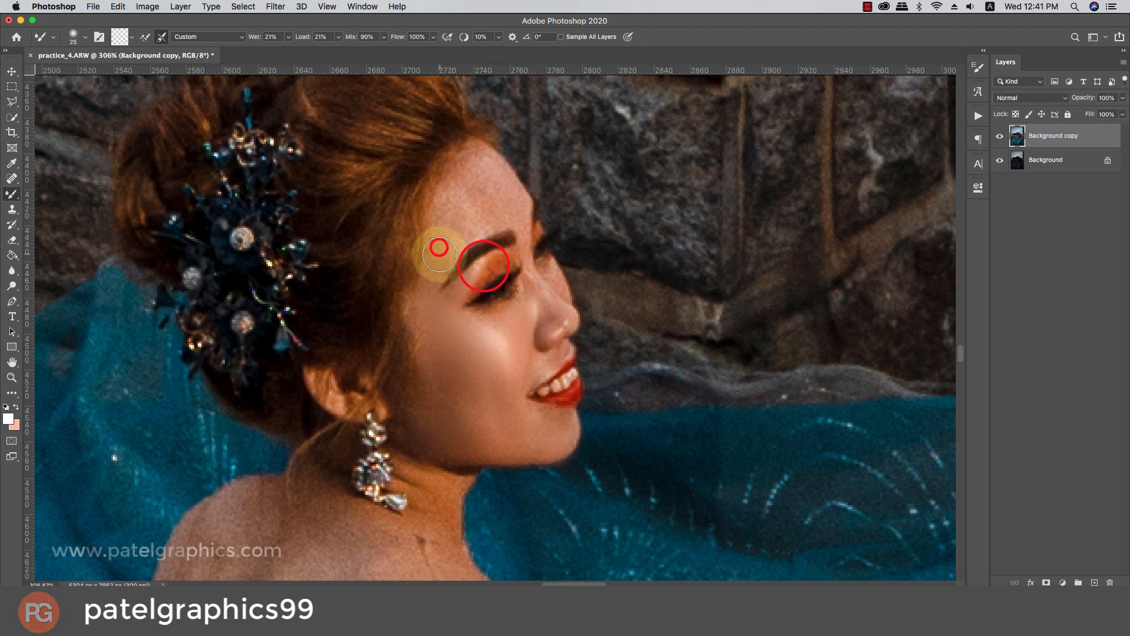
click(455, 202)
key(bracketleft)
click(469, 183)
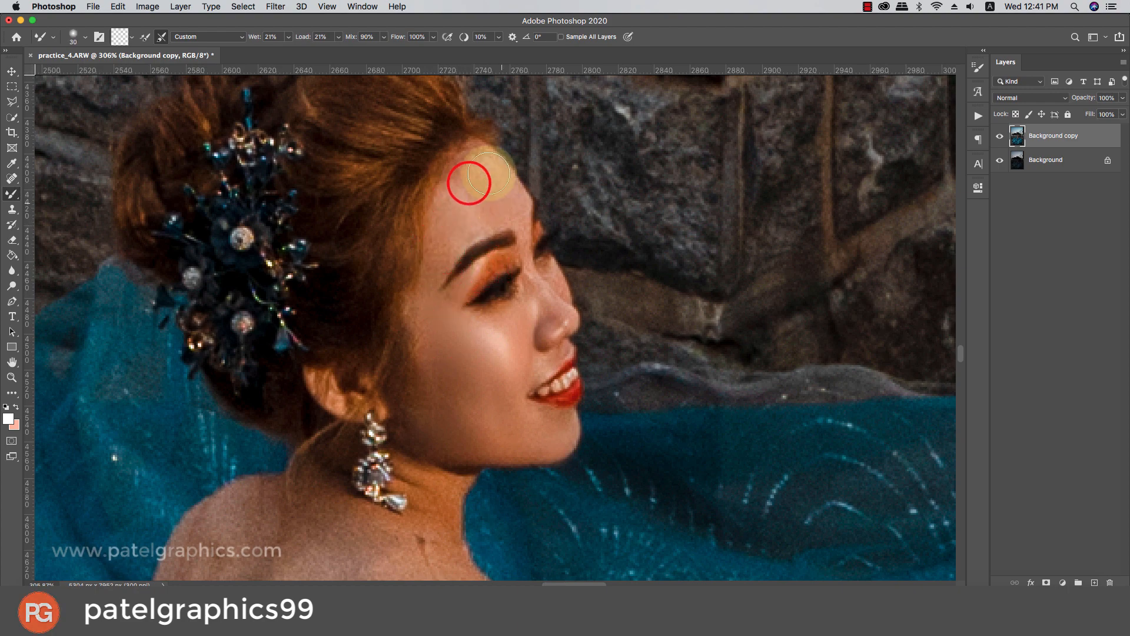
click(455, 209)
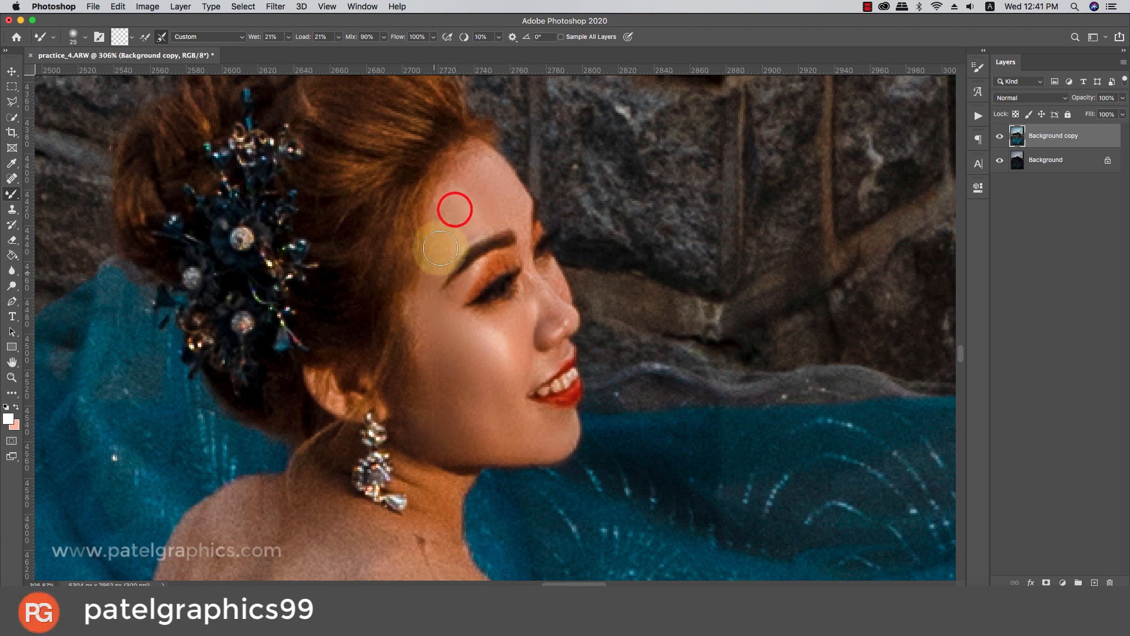
click(443, 241)
- Blend the remaining rough spots on the outer cheek, beside the mouth and along the jaw with a smaller brush
key(bracketleft)
click(423, 327)
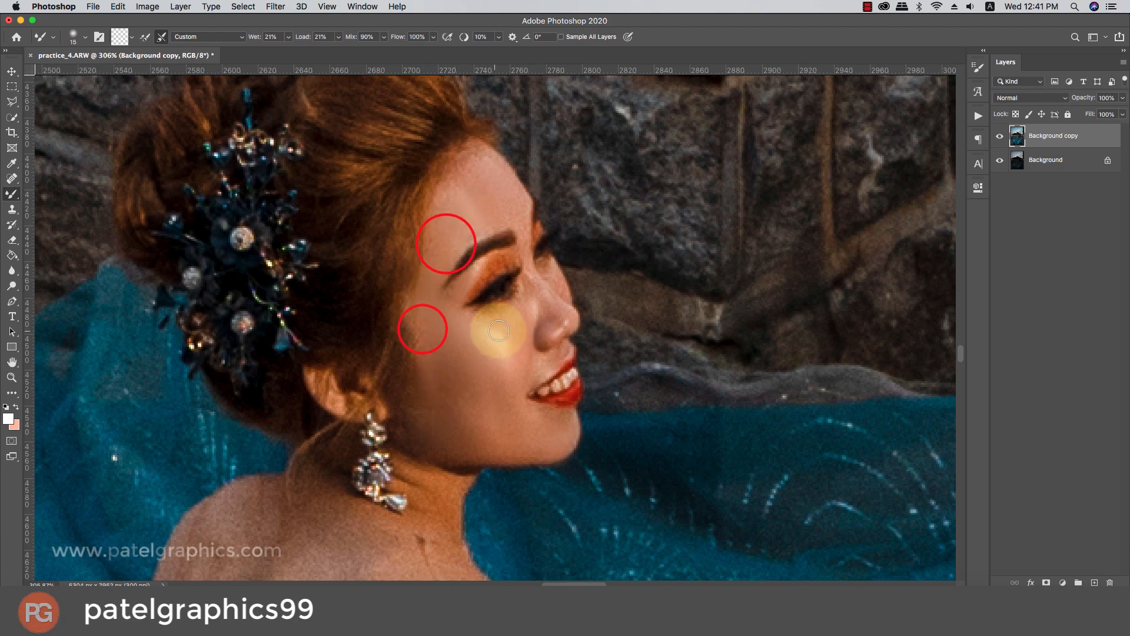
click(536, 365)
click(461, 434)
scroll(495, 444, down, 6)
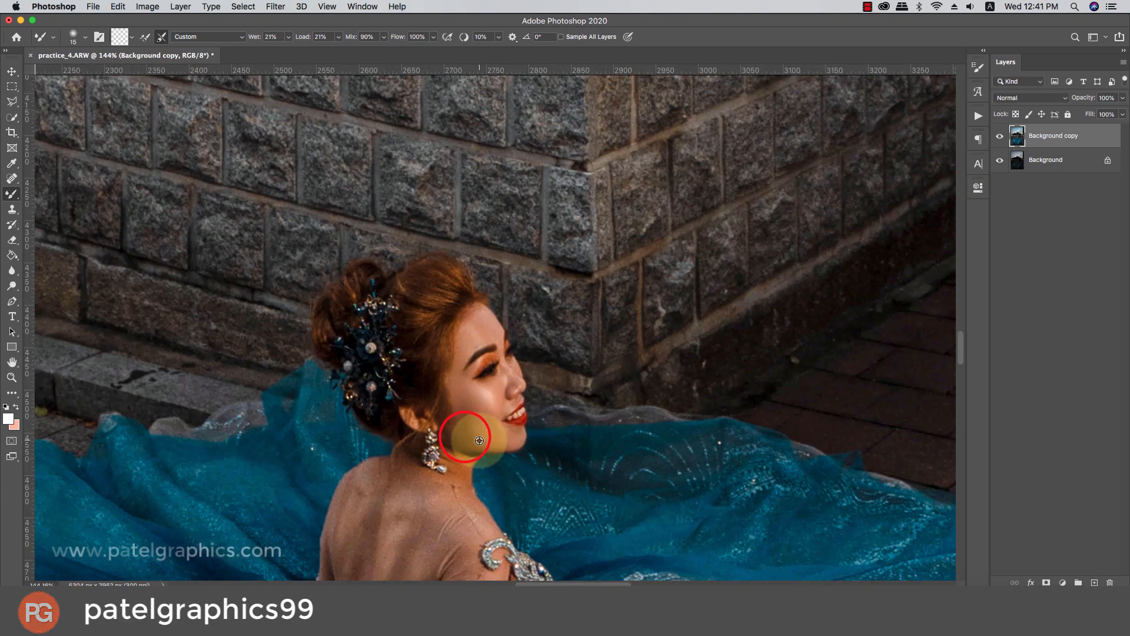
scroll(479, 441, down, 5)
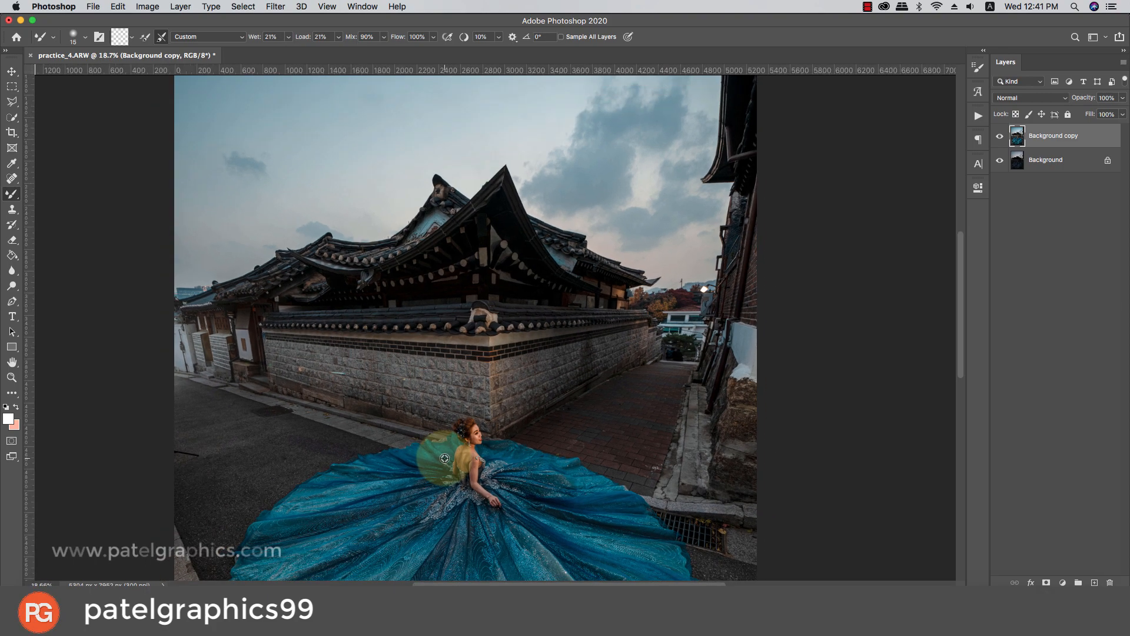
- Smooth the skin of the woman's upper arm with the Mixer Brush at 40 px
scroll(454, 474, up, 8)
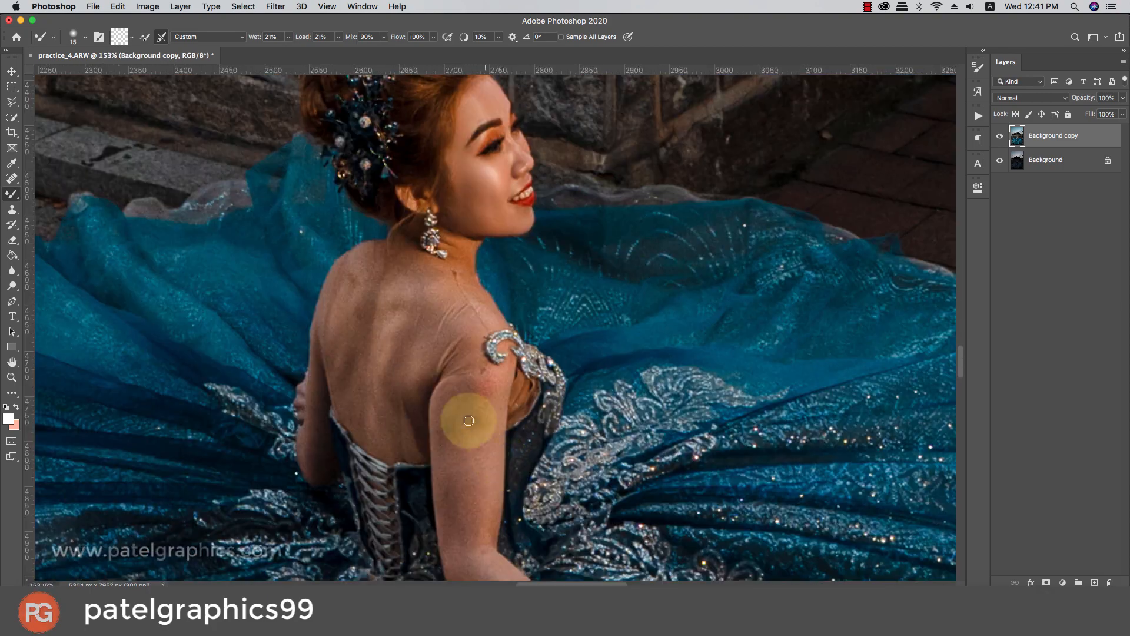
scroll(453, 408, down, 3)
key(bracketright)
key(bracketright)
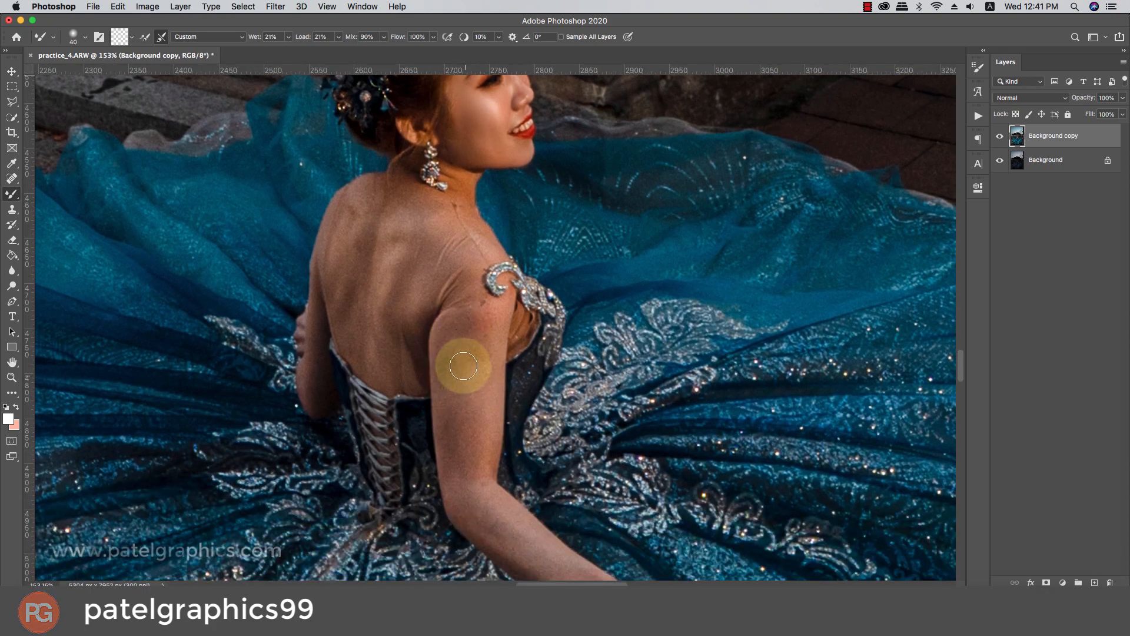
drag(463, 364, 460, 435)
mouse_move(486, 387)
mouse_down()
mouse_move(485, 453)
mouse_move(447, 409)
mouse_move(479, 340)
mouse_move(469, 318)
mouse_move(478, 359)
mouse_move(490, 325)
mouse_up()
mouse_move(488, 360)
mouse_down()
mouse_move(459, 423)
mouse_move(487, 419)
mouse_move(481, 400)
mouse_move(540, 449)
mouse_up()
- Smooth the elbow and forearm skin with the Mixer Brush at 30 px
scroll(461, 422, down, 4)
key(bracketleft)
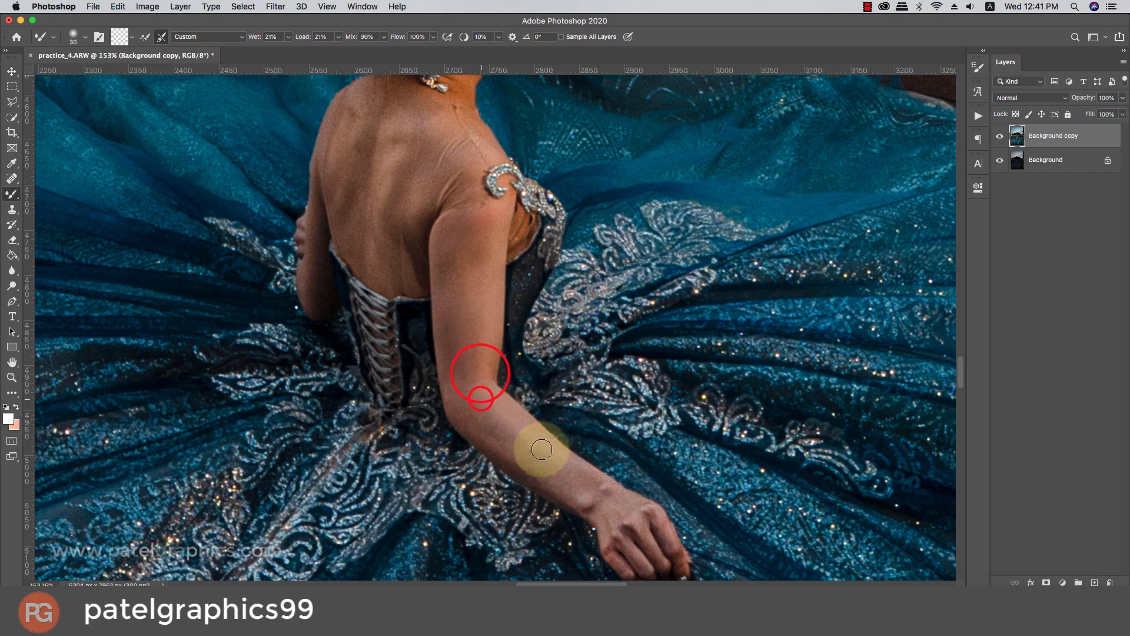
drag(475, 419, 541, 478)
mouse_move(499, 434)
mouse_down()
mouse_move(584, 486)
mouse_move(489, 436)
mouse_move(460, 393)
mouse_move(509, 435)
mouse_up()
- Blend the remaining rough skin on the middle and outer side of the upper arm at 35 px
key(bracketright)
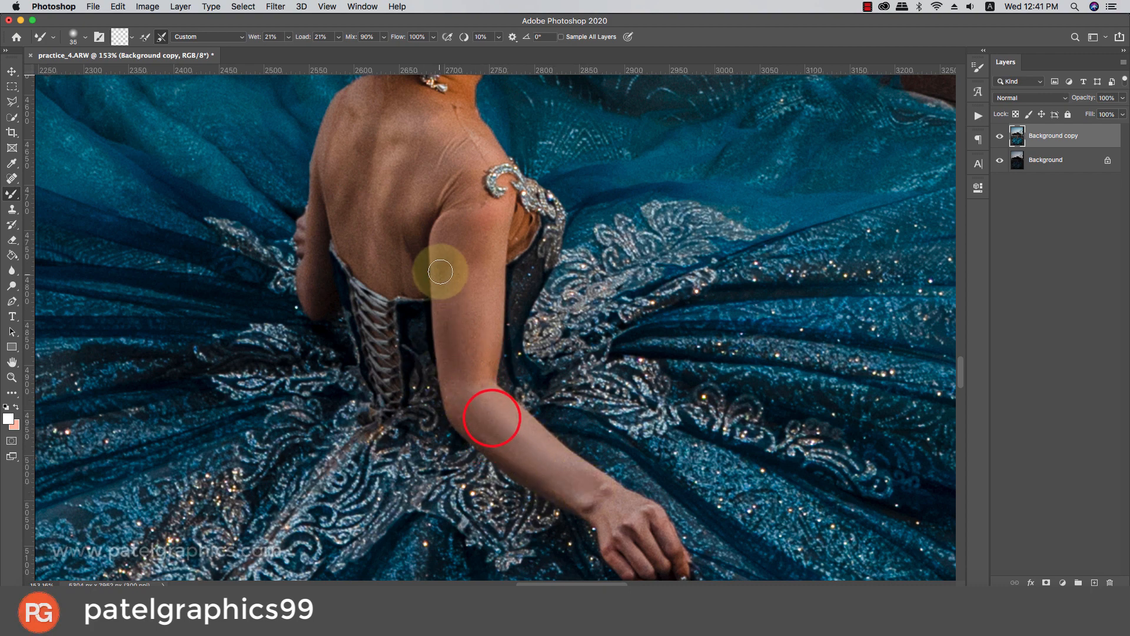
mouse_move(445, 273)
mouse_down()
mouse_move(468, 262)
mouse_move(469, 368)
mouse_move(487, 359)
mouse_move(482, 294)
mouse_up()
drag(475, 265, 485, 237)
- Heal the skin lines on the shoulder with the Spot Healing Brush at 10 px and blend the area with the Mixer Brush at 40 px
scroll(434, 259, up, 1)
scroll(435, 260, up, 5)
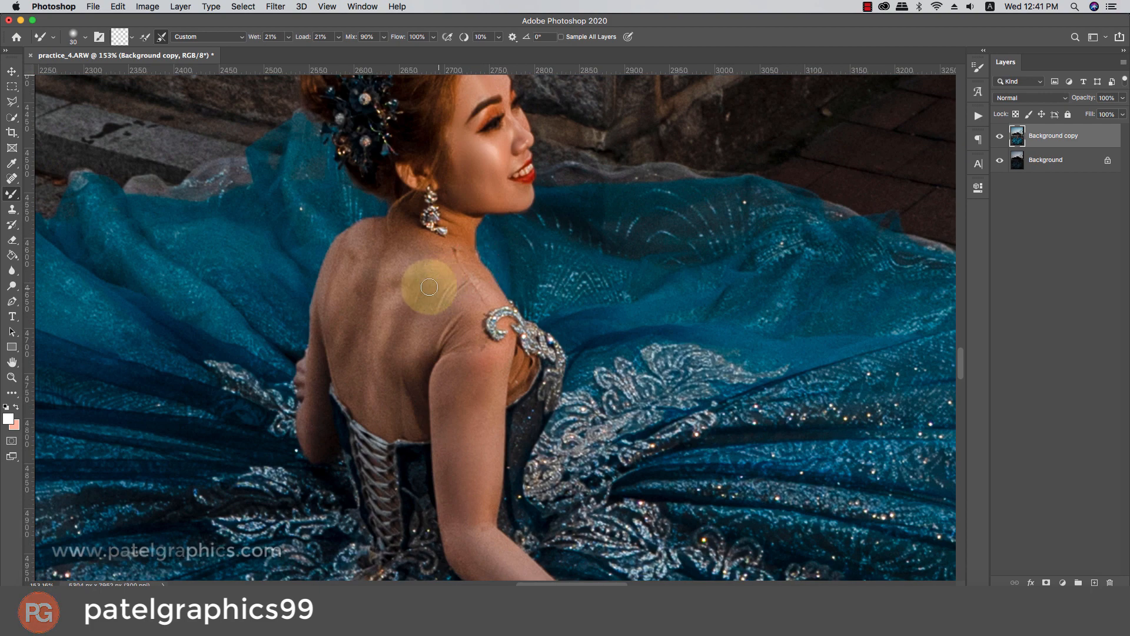
key(bracketleft)
key(bracketleft)
key(bracketleft)
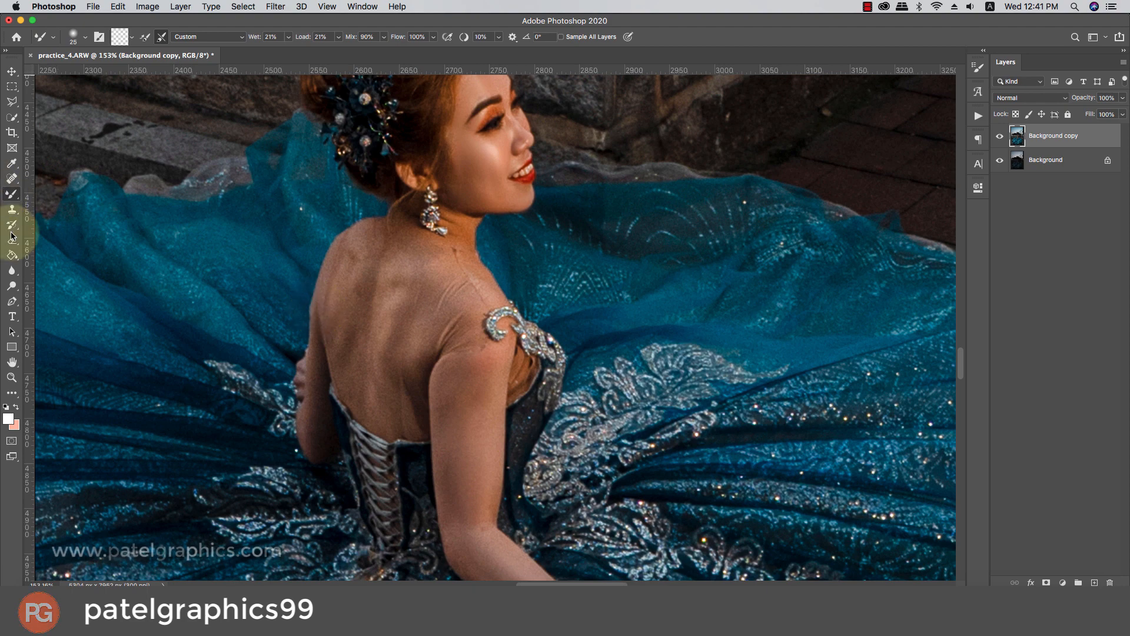
click(12, 178)
key(bracketleft)
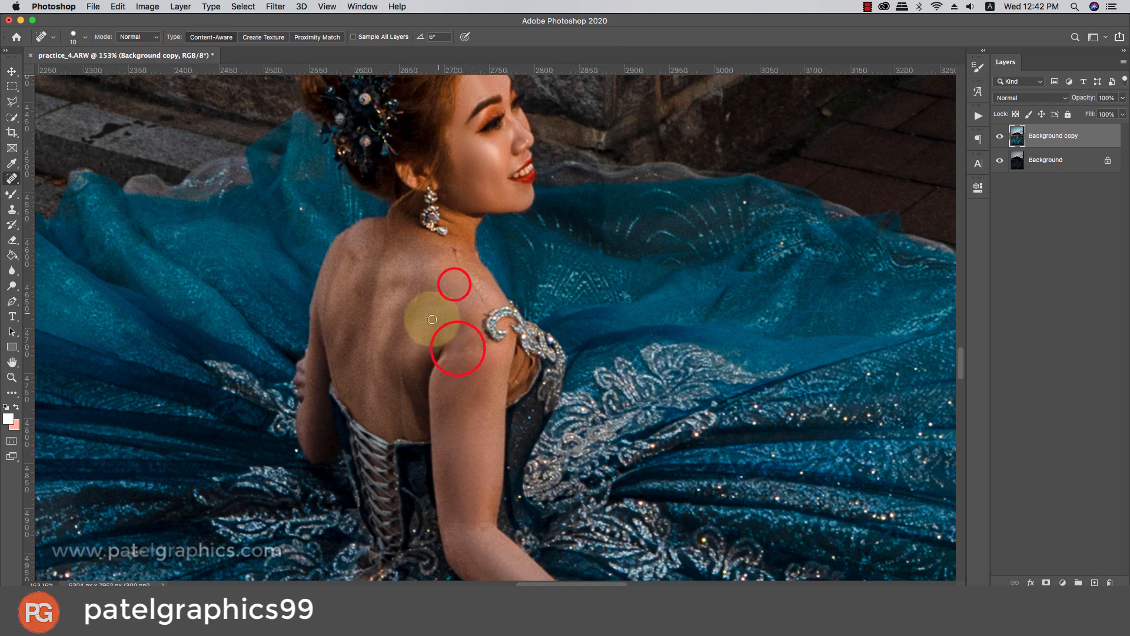
click(11, 194)
key(bracketright)
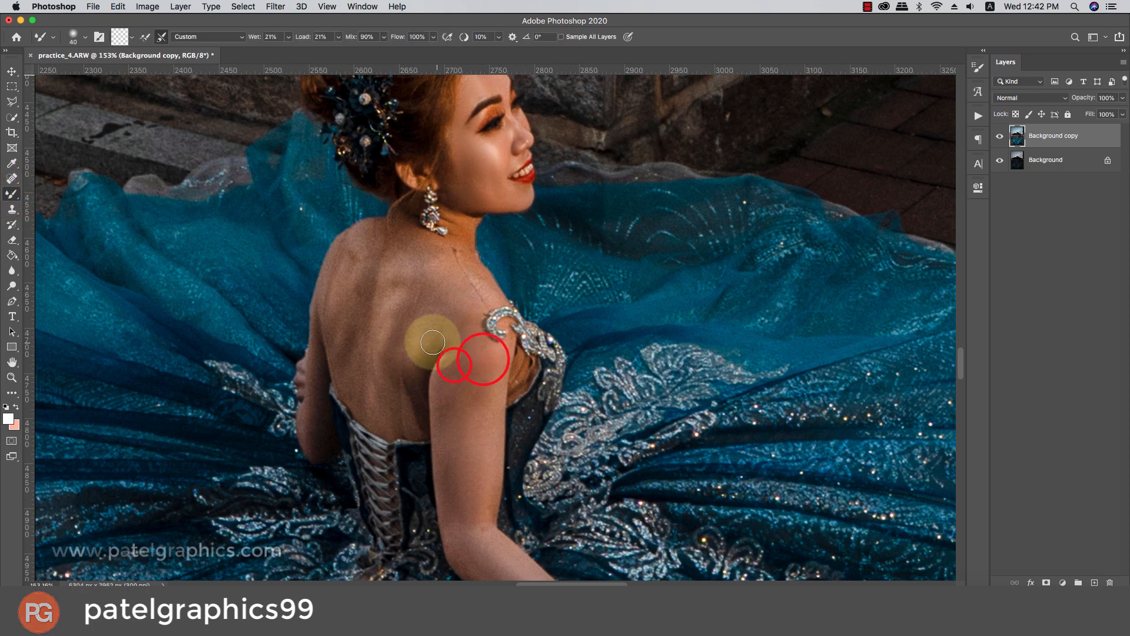
- Review the retouched photo at several magnifications and compare it with the original by toggling the Background copy layer
scroll(438, 314, down, 10)
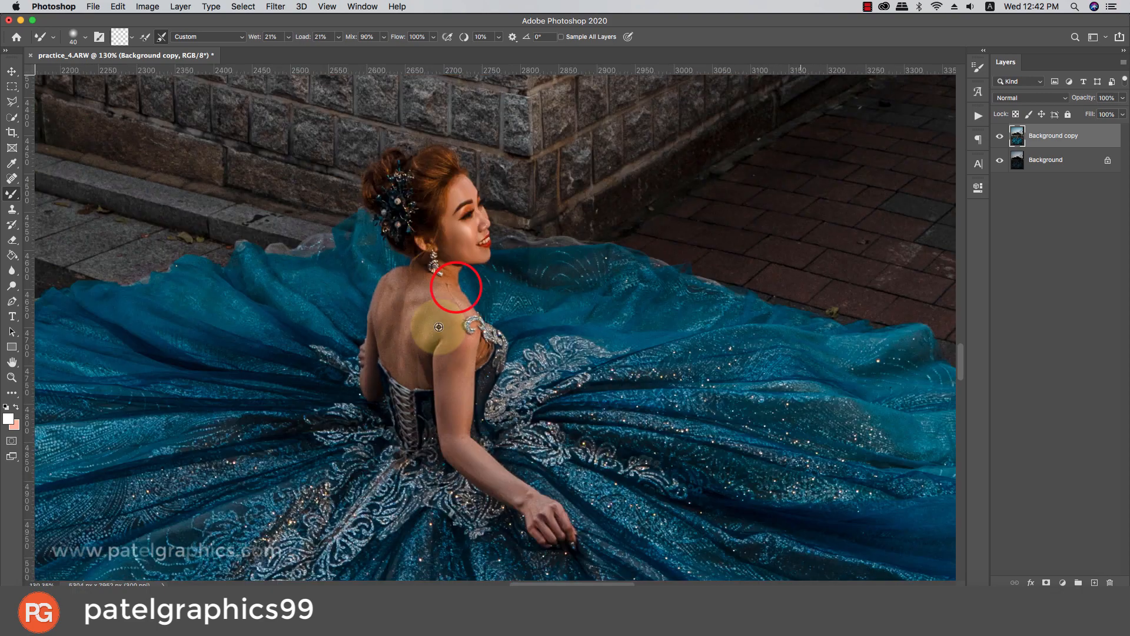
scroll(359, 346, down, 5)
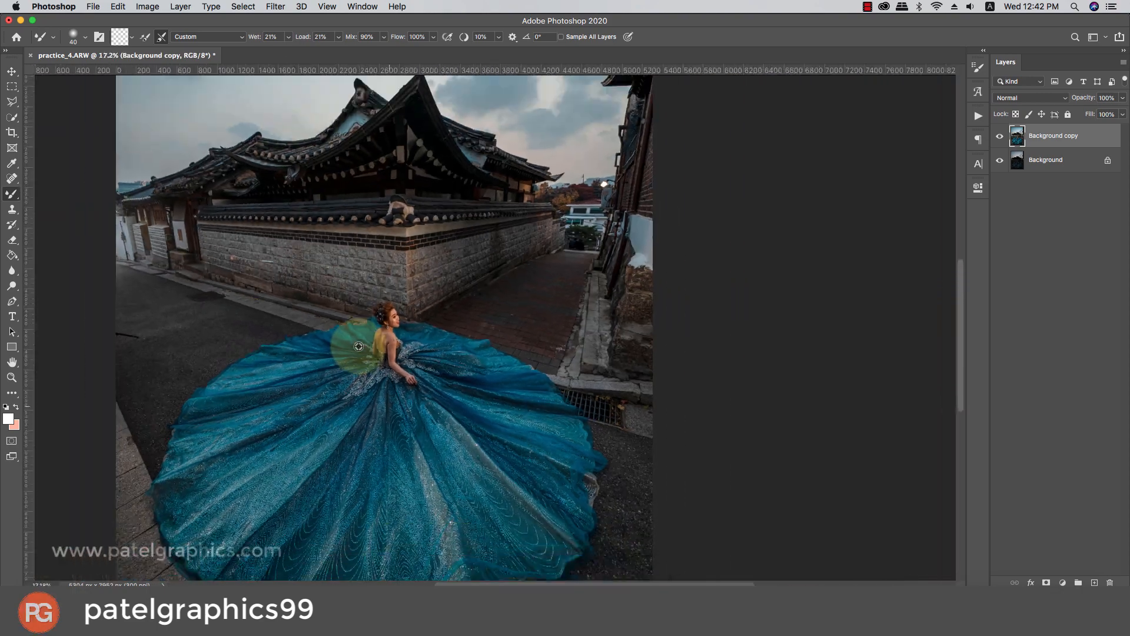
scroll(426, 361, up, 8)
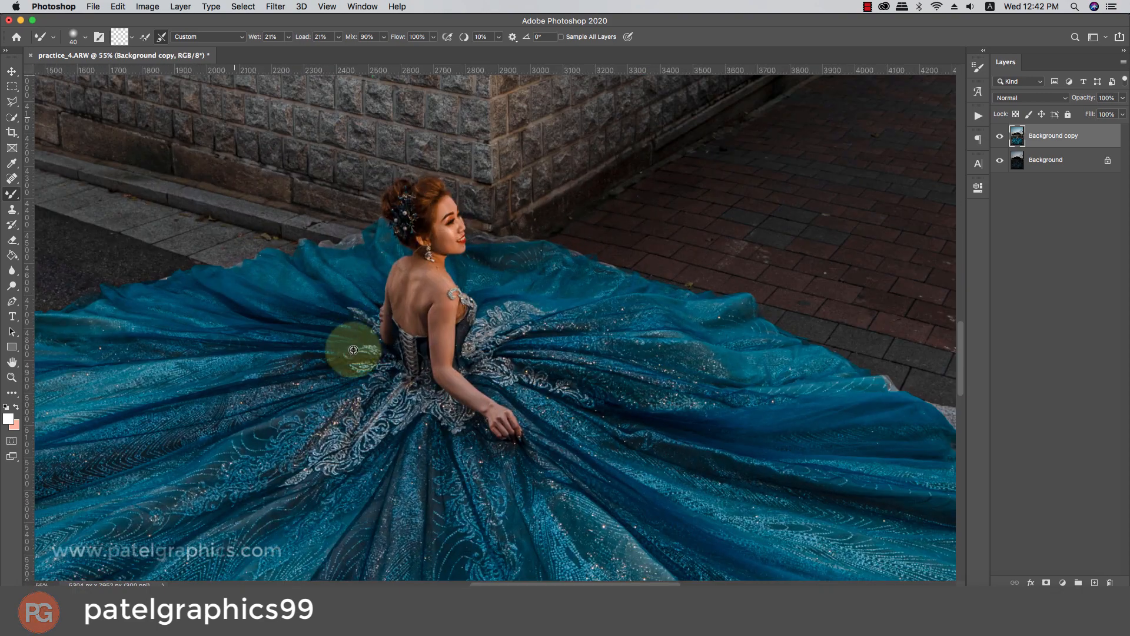
click(997, 139)
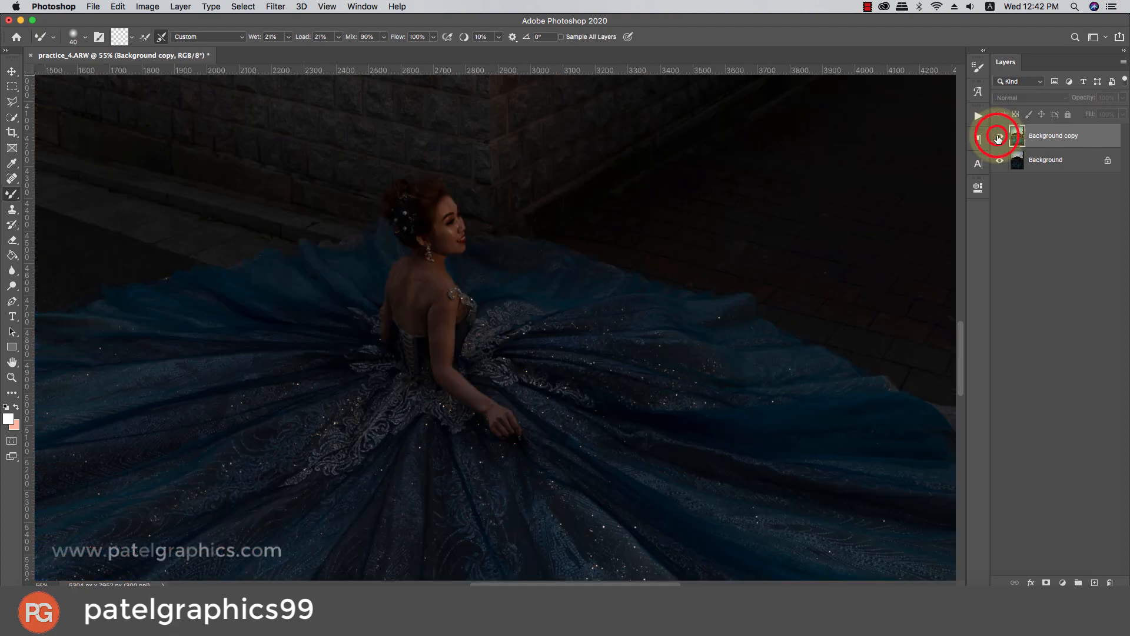
click(998, 139)
scroll(708, 287, down, 6)
scroll(708, 289, down, 3)
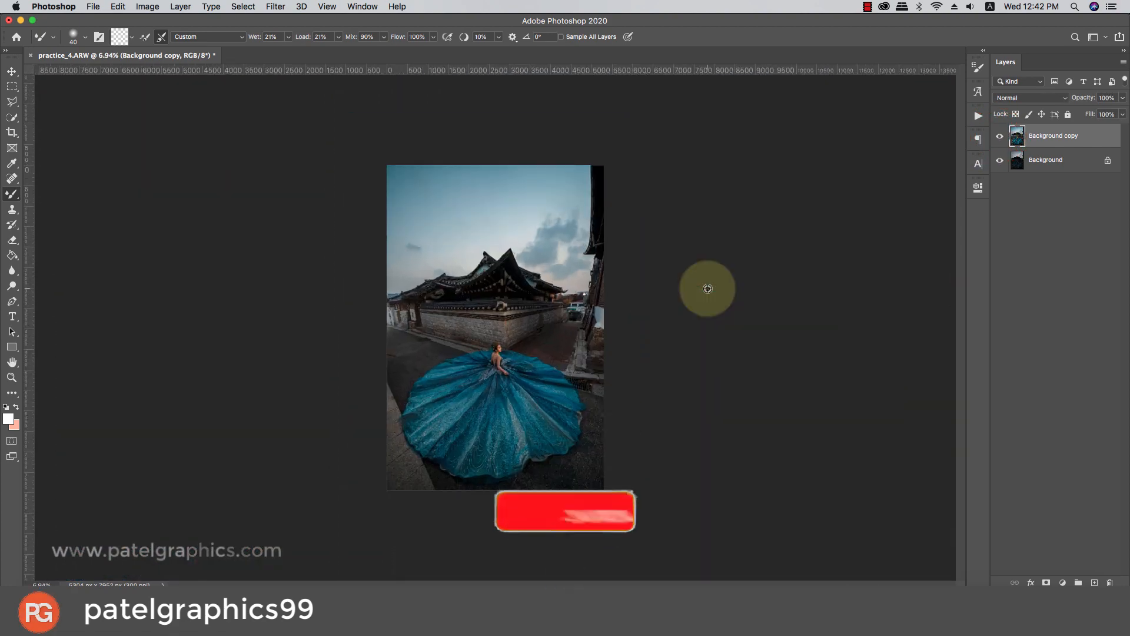
scroll(708, 288, up, 5)
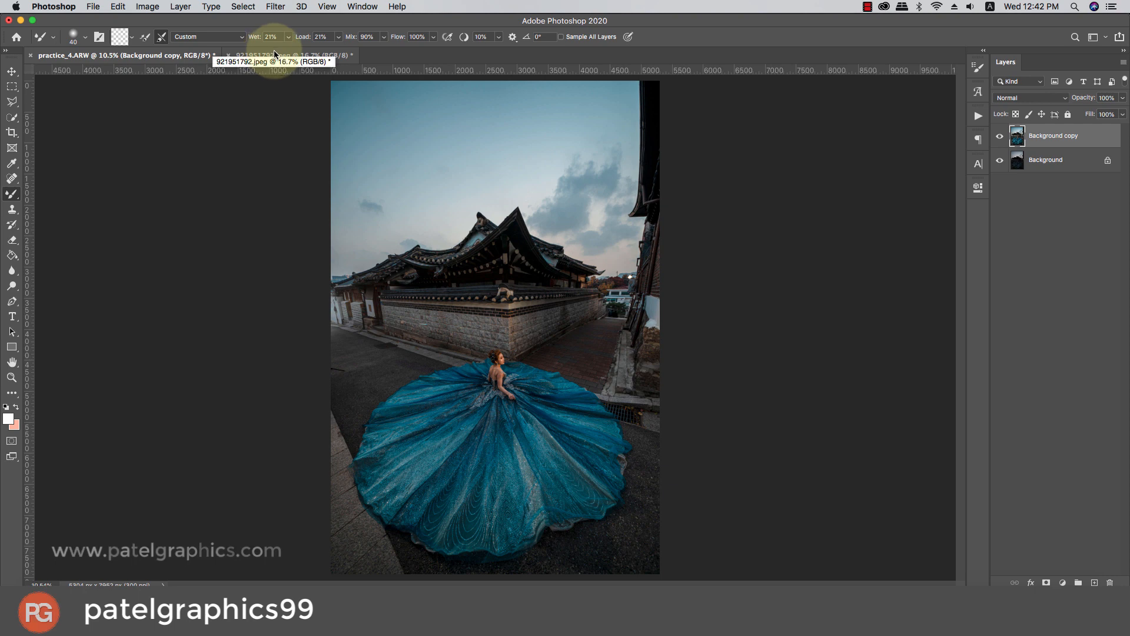
- Duplicate the sunset sky layer in 921951792.jpeg and copy it into the practice_4.ARW document
click(290, 57)
key(super+j)
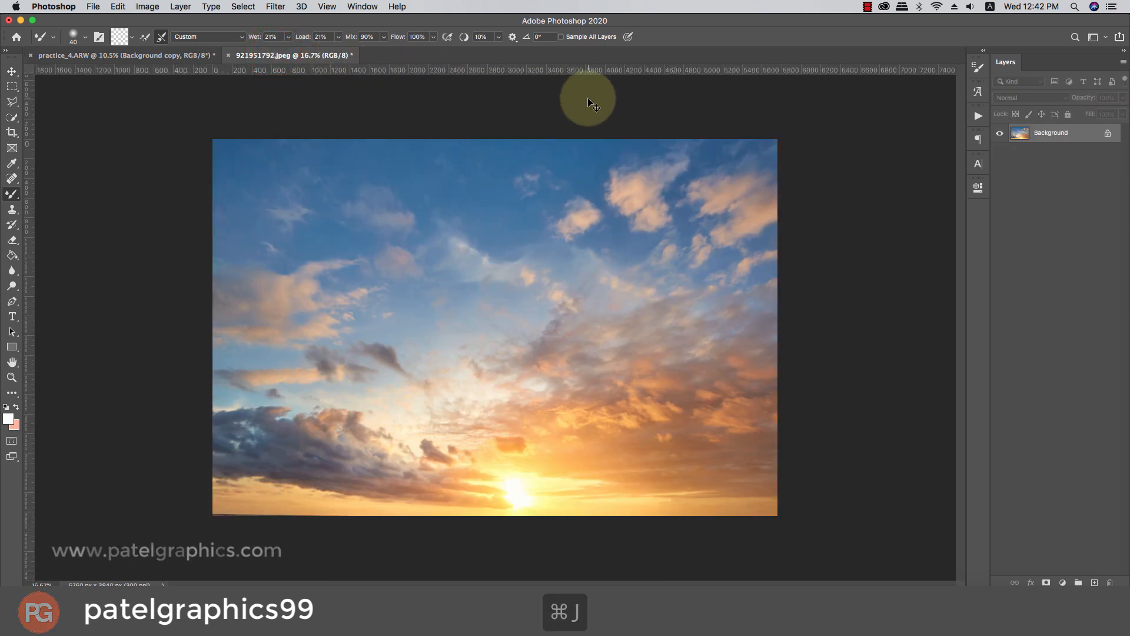
key(super+c)
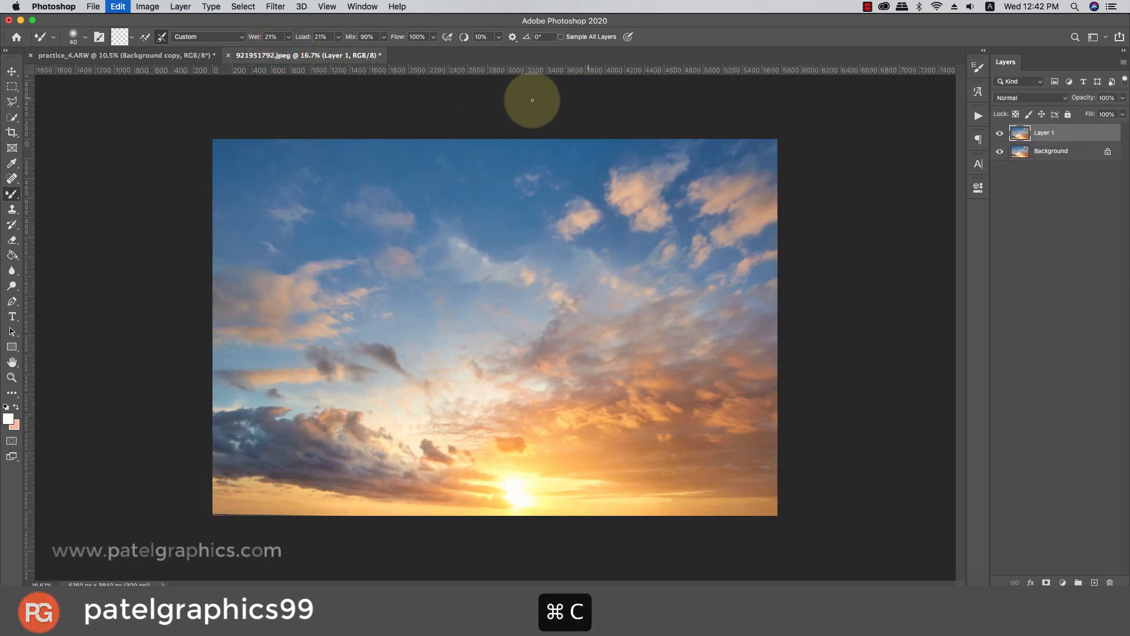
click(102, 59)
key(super+v)
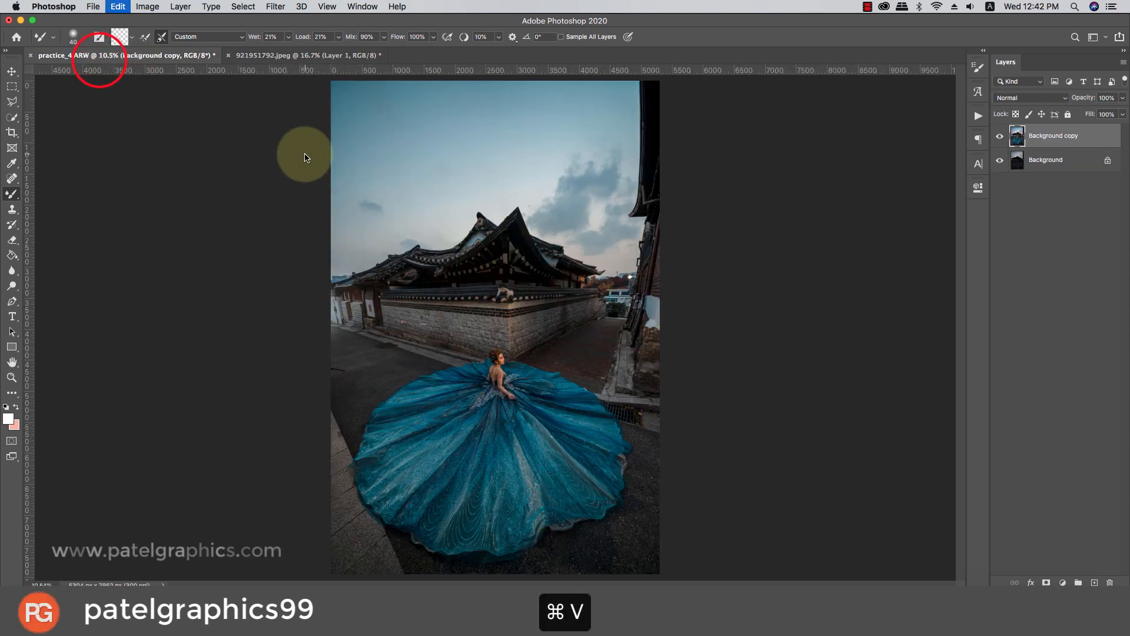
- Move the pasted sky layer up so its upper edge meets the top of the photo
key(v)
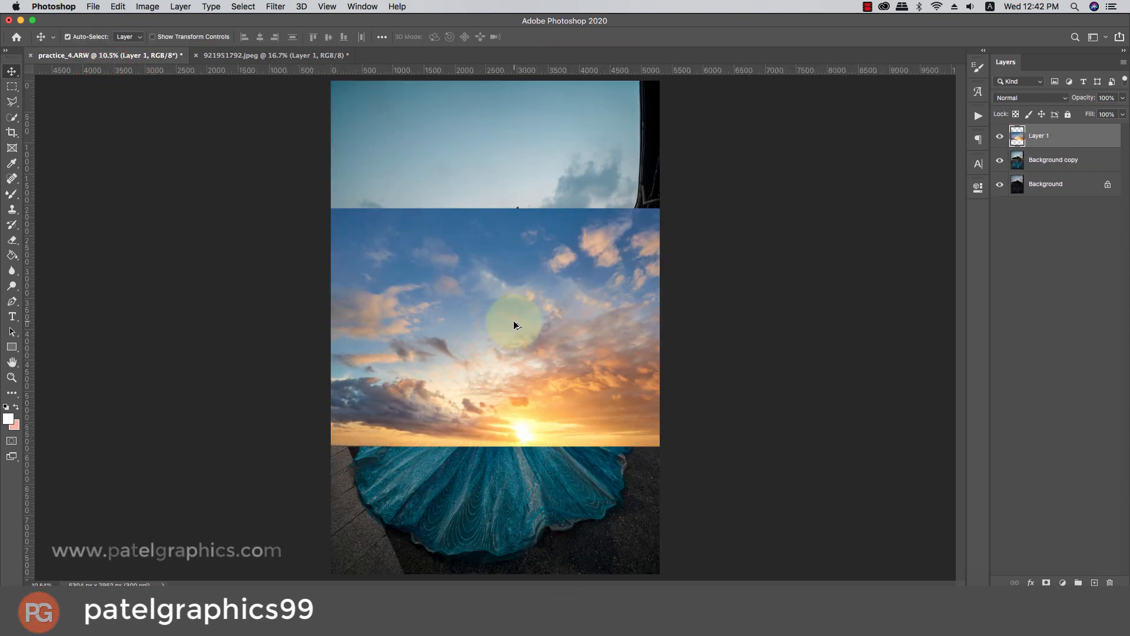
scroll(515, 323, down, 1)
drag(530, 331, 523, 225)
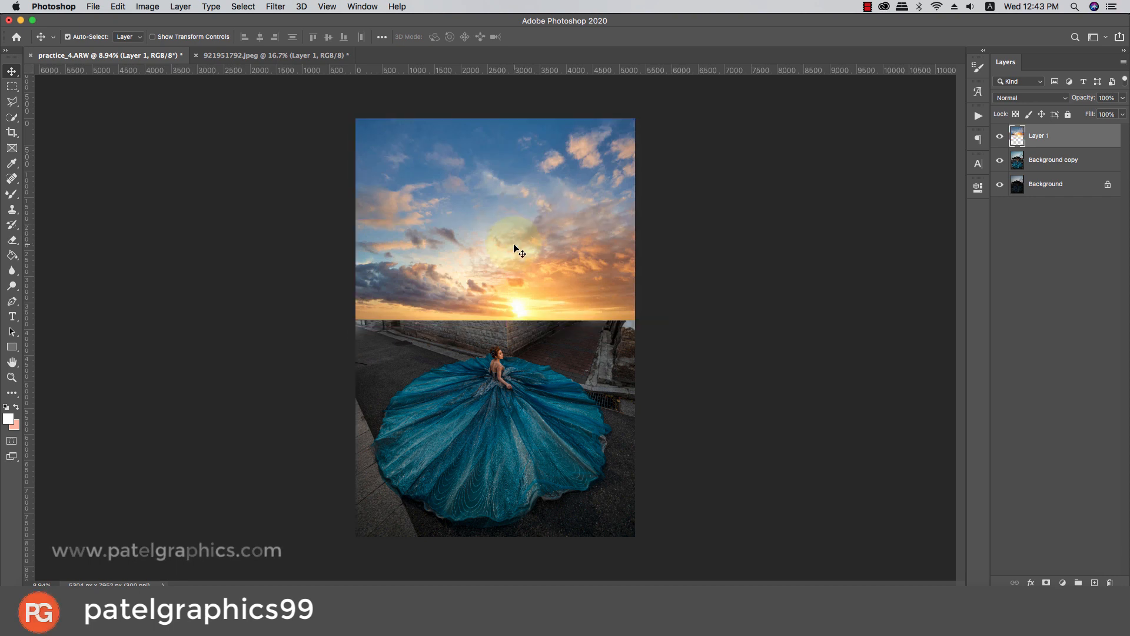
- Set the sky layer's blend mode to Overlay and compare the photo with and without it
click(1011, 98)
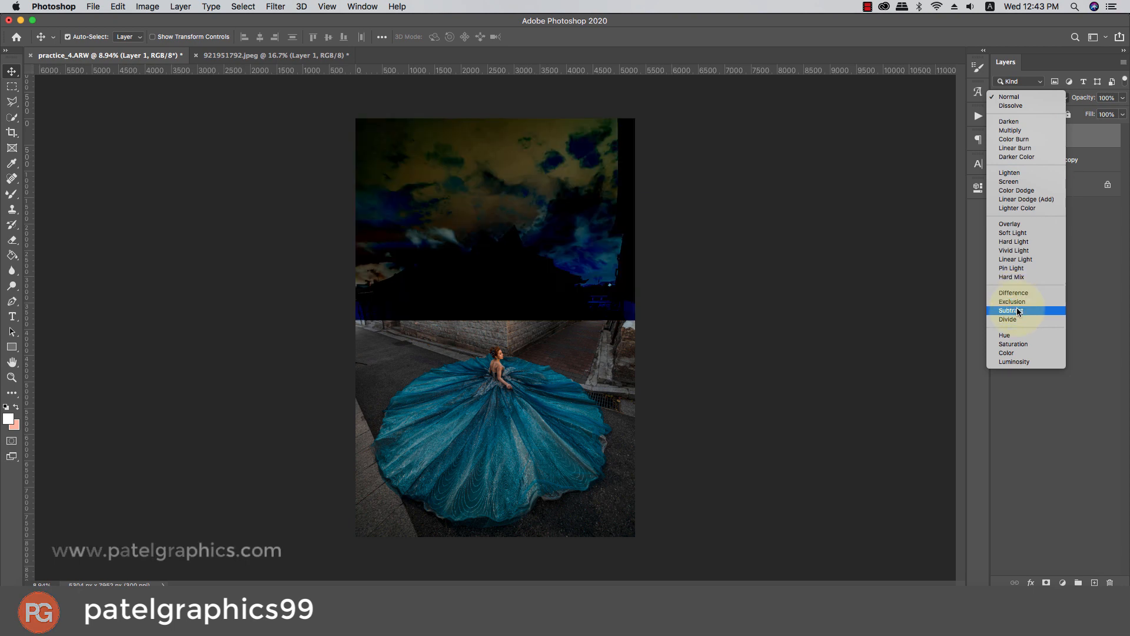
click(1010, 224)
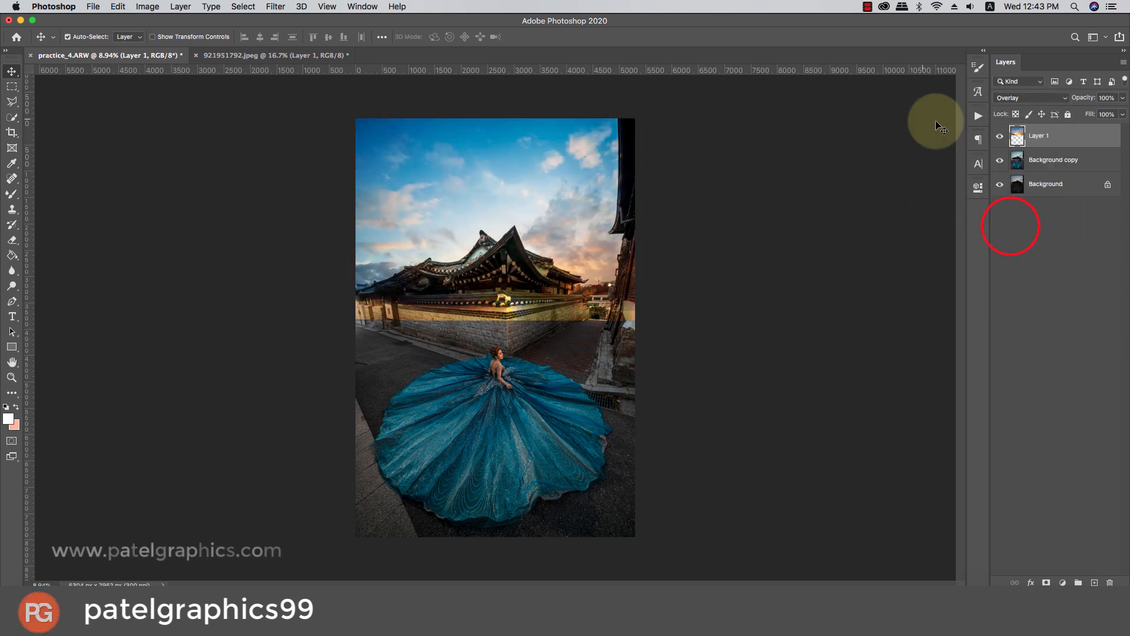
click(1000, 136)
click(999, 136)
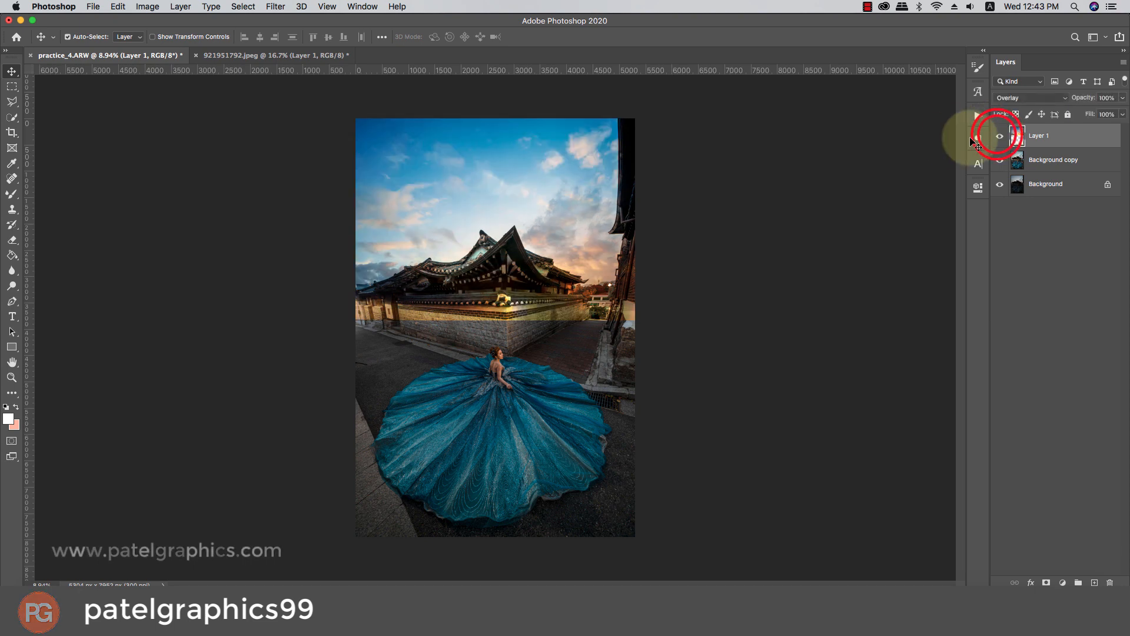
- Shift the sky layer slightly to the left with Free Transform
key(super+t)
mouse_move(487, 190)
mouse_down()
mouse_move(460, 184)
mouse_move(473, 186)
mouse_up()
key(Return)
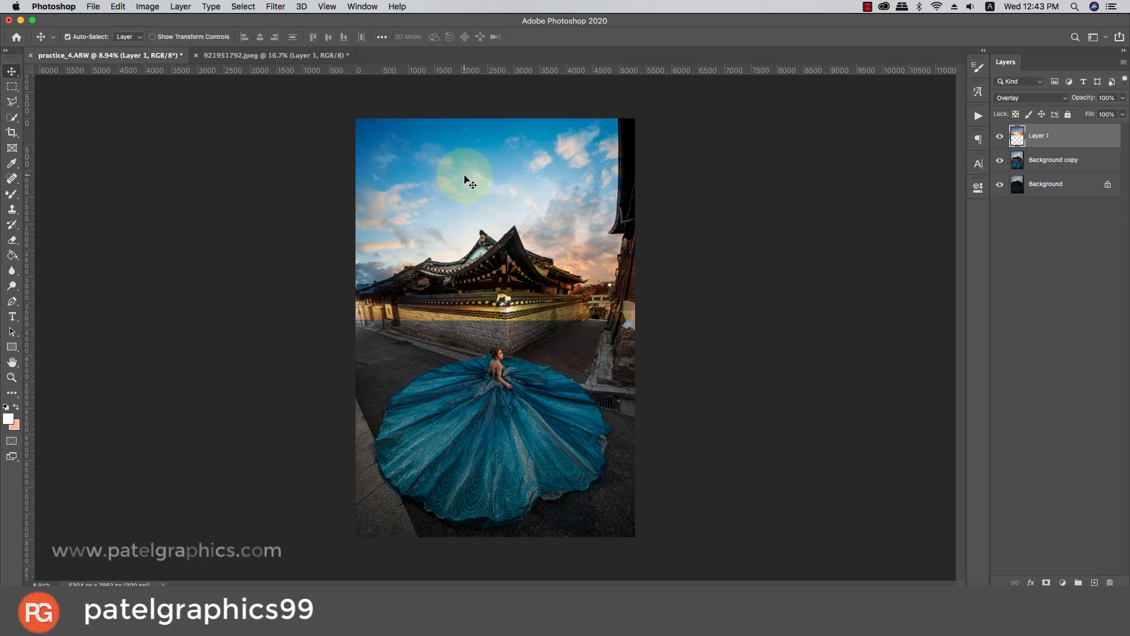
- Add a layer mask to the sky layer, Layer 1, and switch to the Brush tool
click(1077, 139)
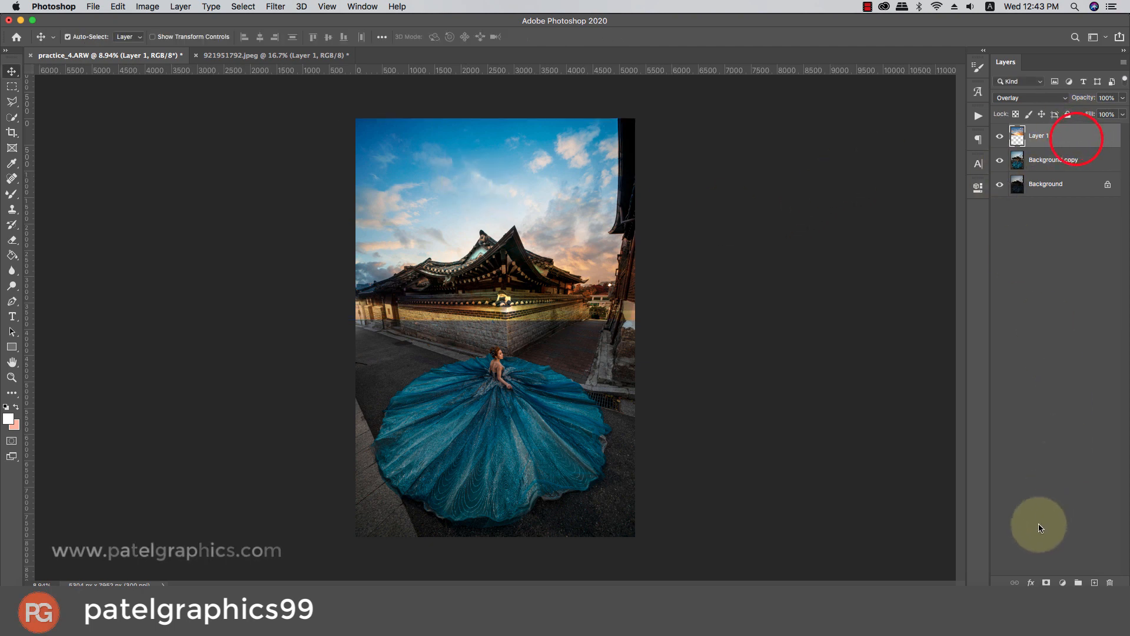
click(1046, 582)
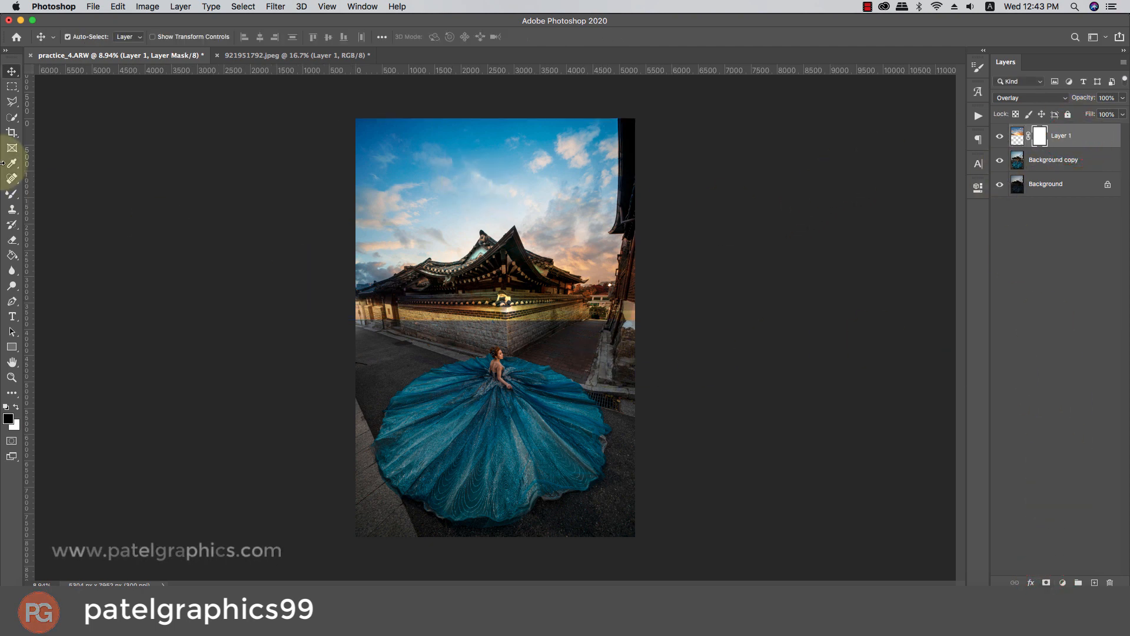
click(12, 193)
click(42, 190)
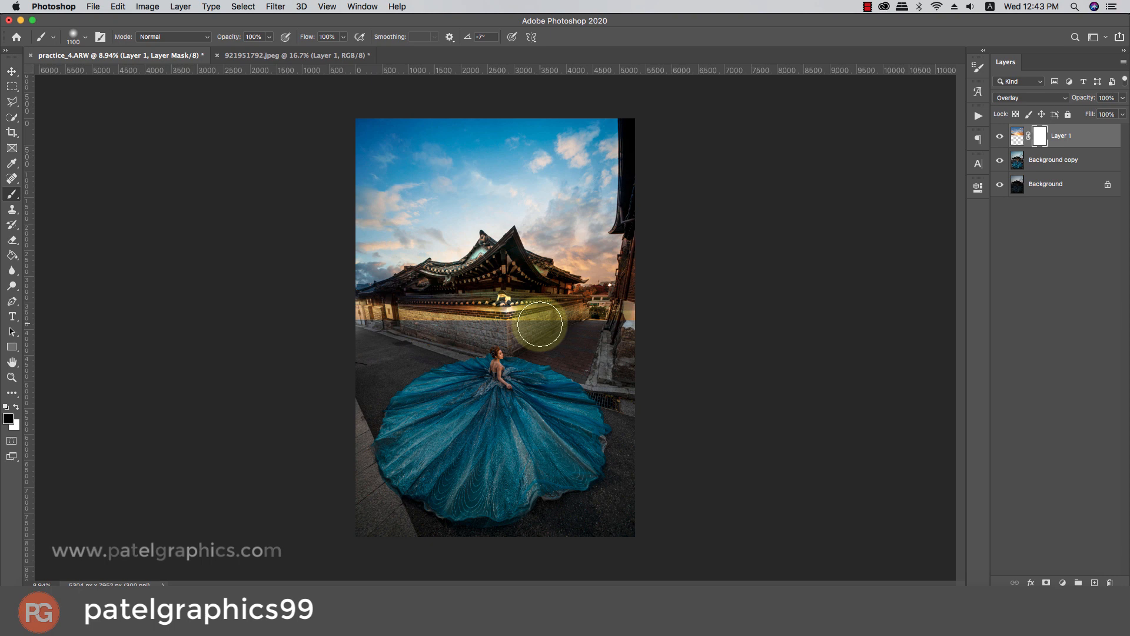
- Mask out the sky's hard lower edge from the wall corner to the photo's left side with a 700 px black brush
key(bracketleft)
key(bracketleft)
key(bracketleft)
key(bracketleft)
key(bracketleft)
key(bracketleft)
key(bracketleft)
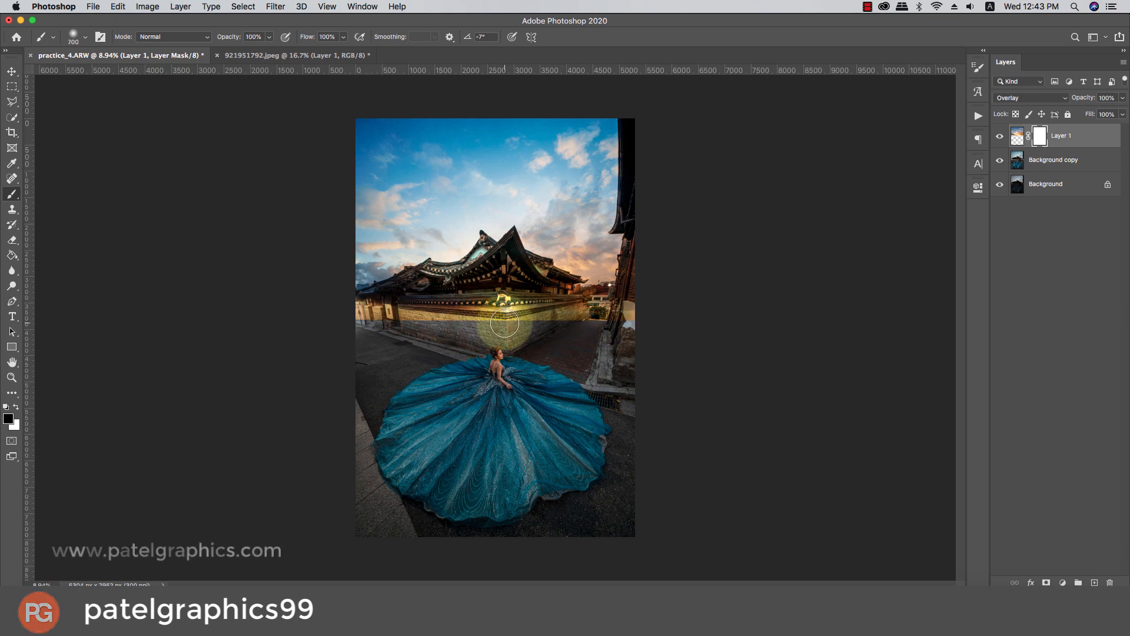
scroll(504, 325, up, 3)
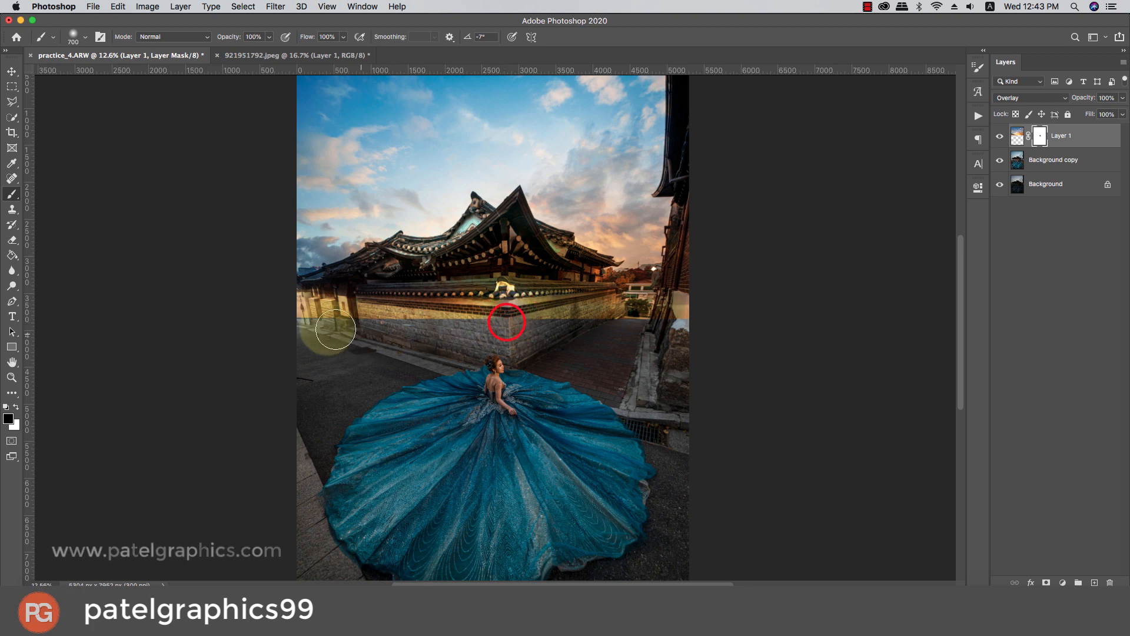
shift+click(292, 323)
- Mask out the rest of the sky's hard lower edge from the wall corner to the photo's right side
click(517, 331)
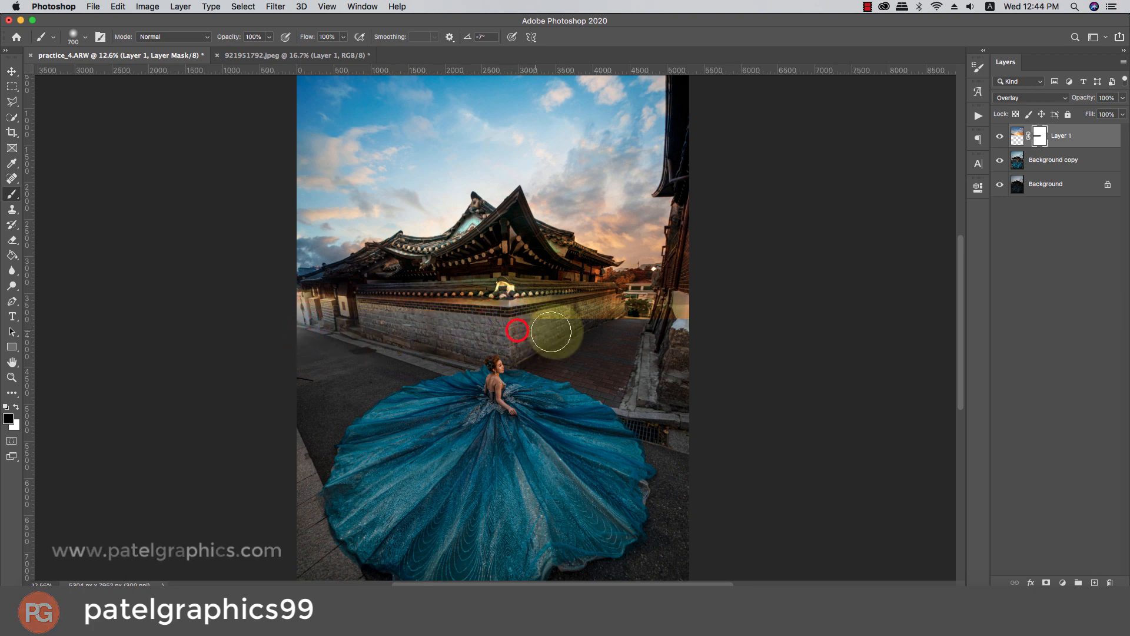
shift+click(660, 334)
shift+click(681, 331)
shift+click(706, 328)
shift+click(697, 323)
shift+click(648, 325)
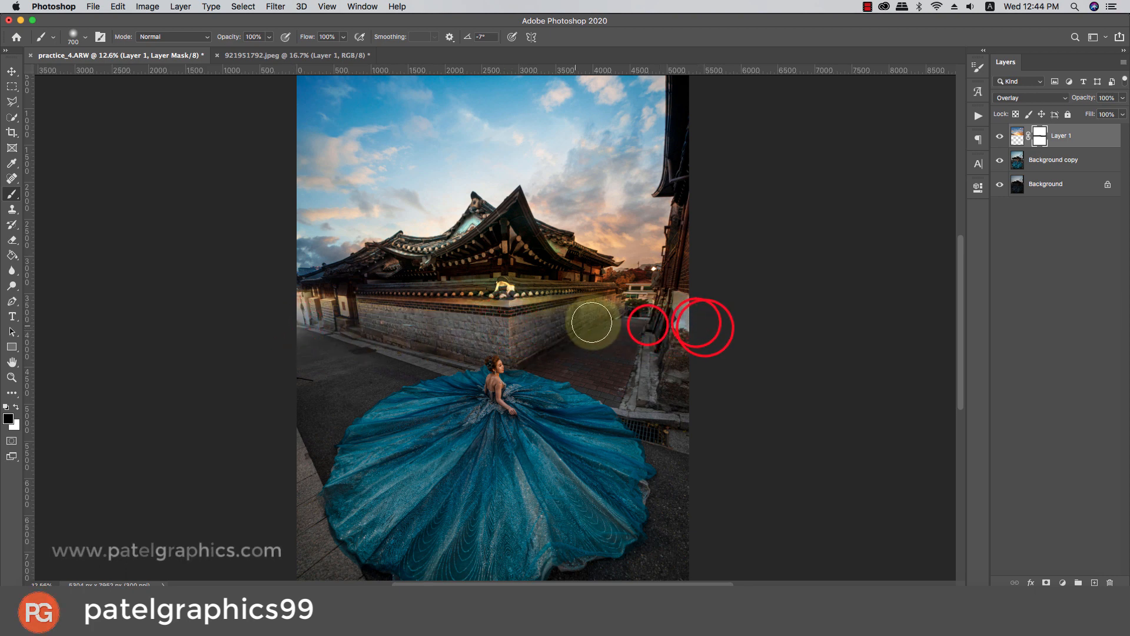
scroll(527, 342, down, 1)
scroll(529, 342, down, 1)
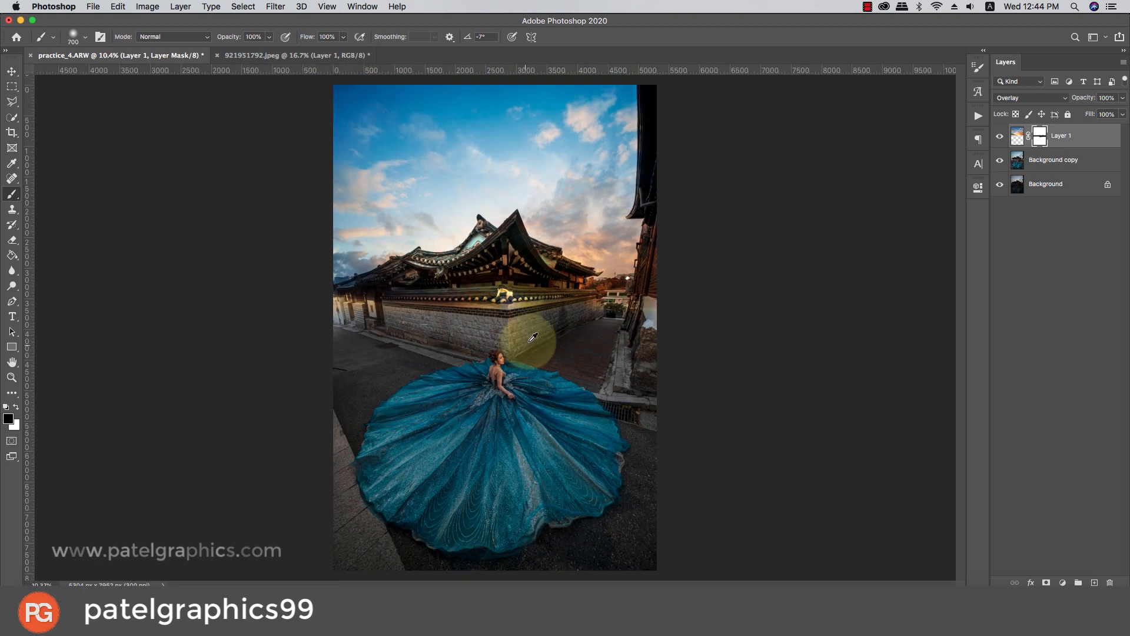
- Hide the sky layer and duplicate the Background copy layer
click(1000, 136)
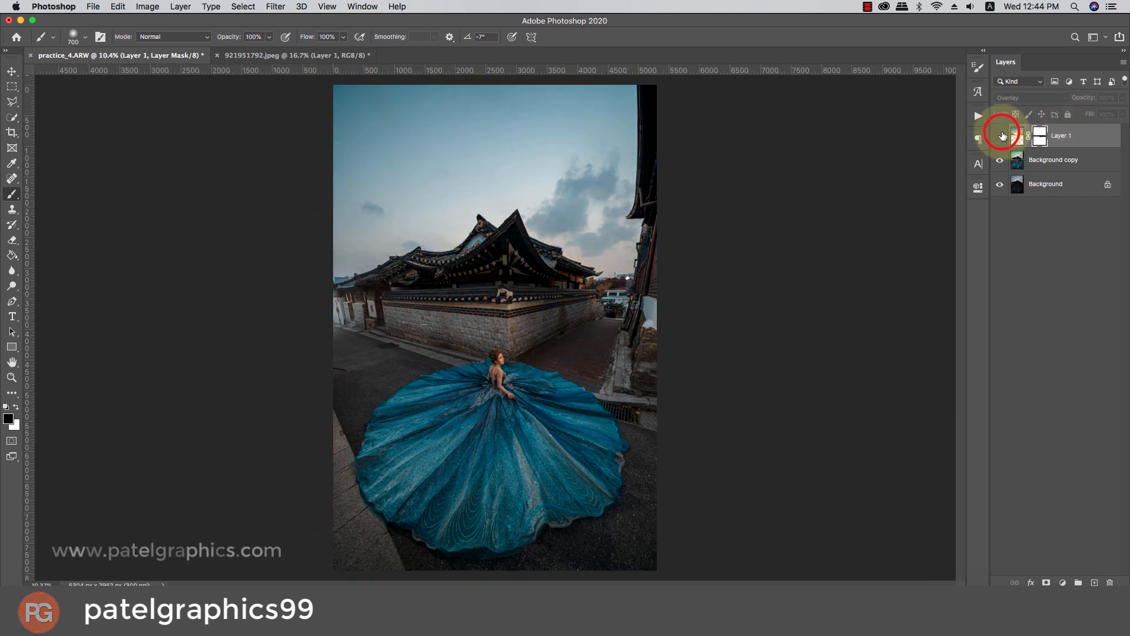
click(1041, 161)
key(ctrl+j)
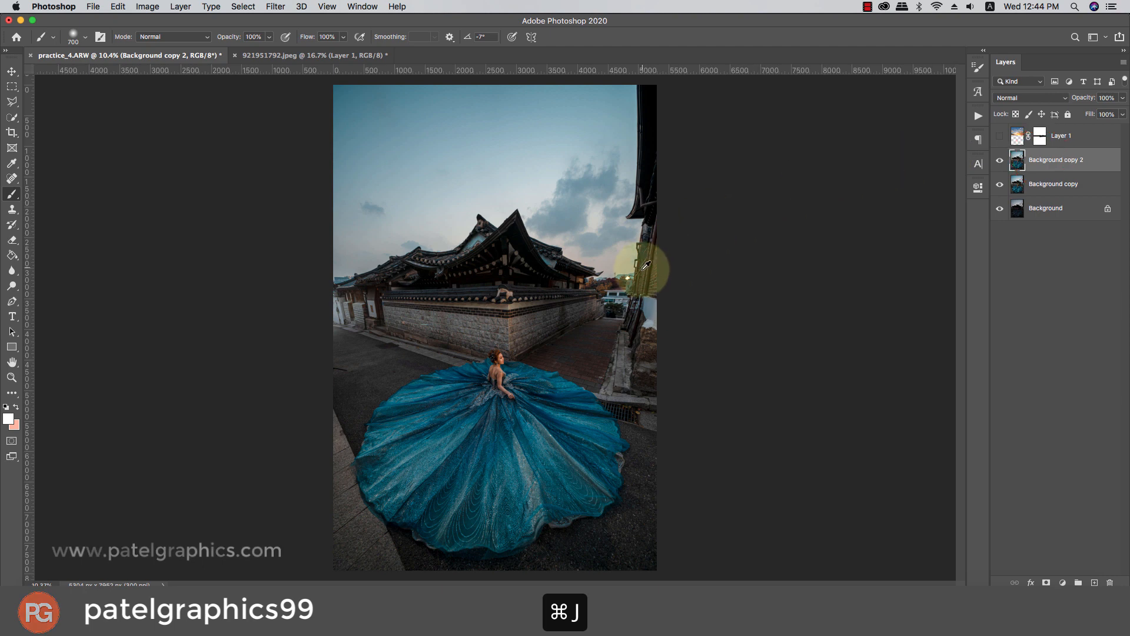
- Clone sky over the post below the roof overhang at the photo's right edge with a 700 px Clone Stamp
scroll(629, 279, up, 2)
key(s)
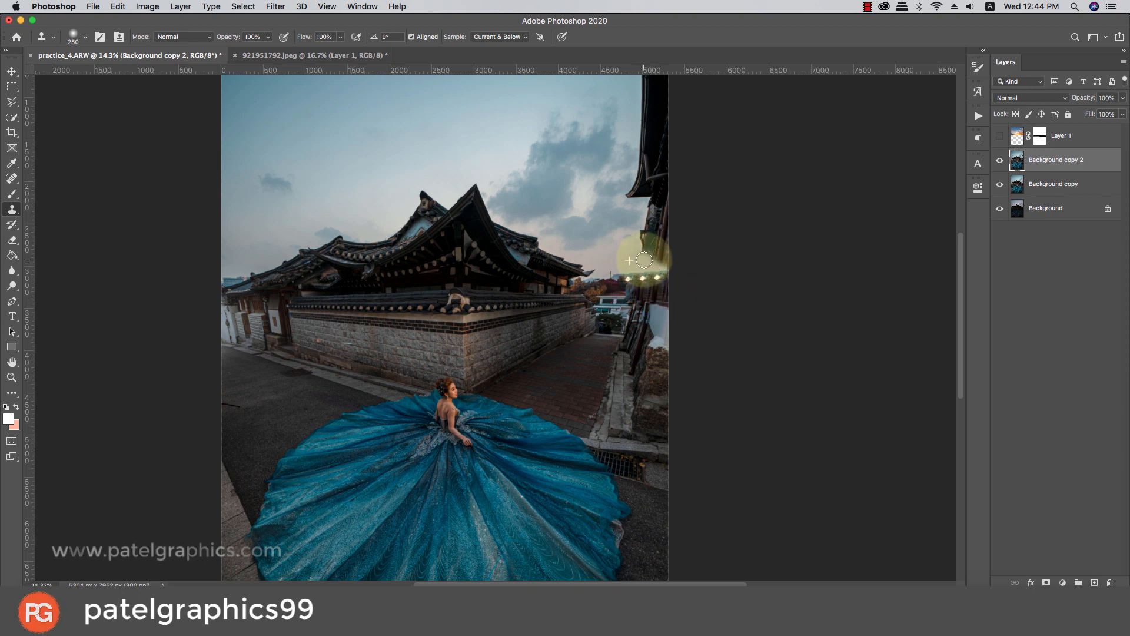
drag(642, 236, 646, 208)
key(bracketright)
key(bracketright)
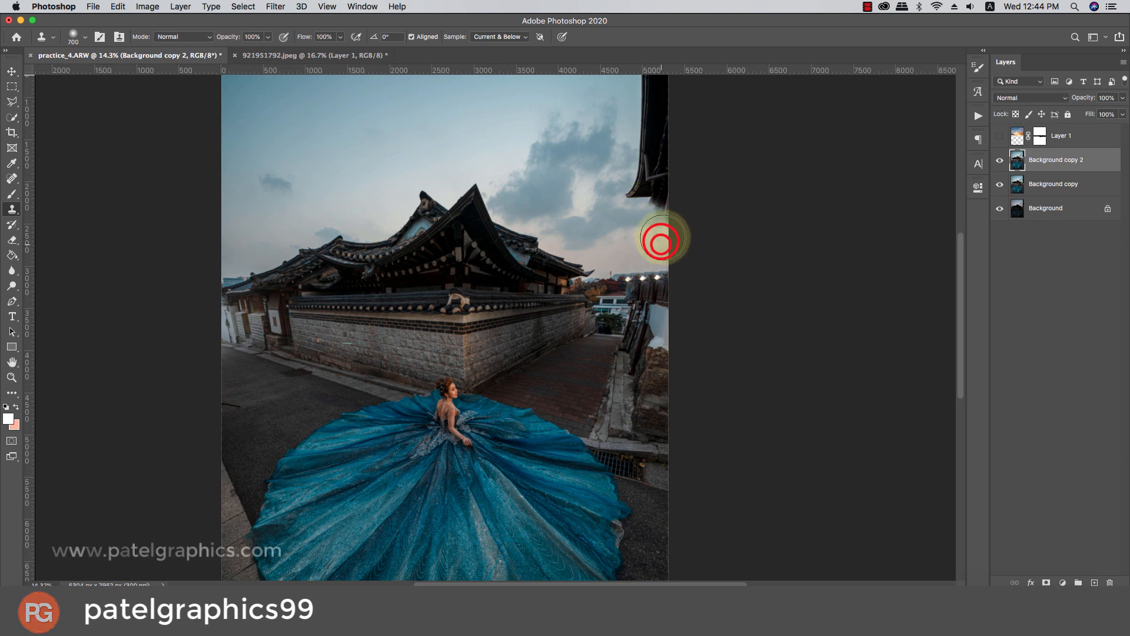
mouse_move(664, 238)
mouse_down()
mouse_move(660, 211)
mouse_move(622, 215)
mouse_move(606, 267)
mouse_up()
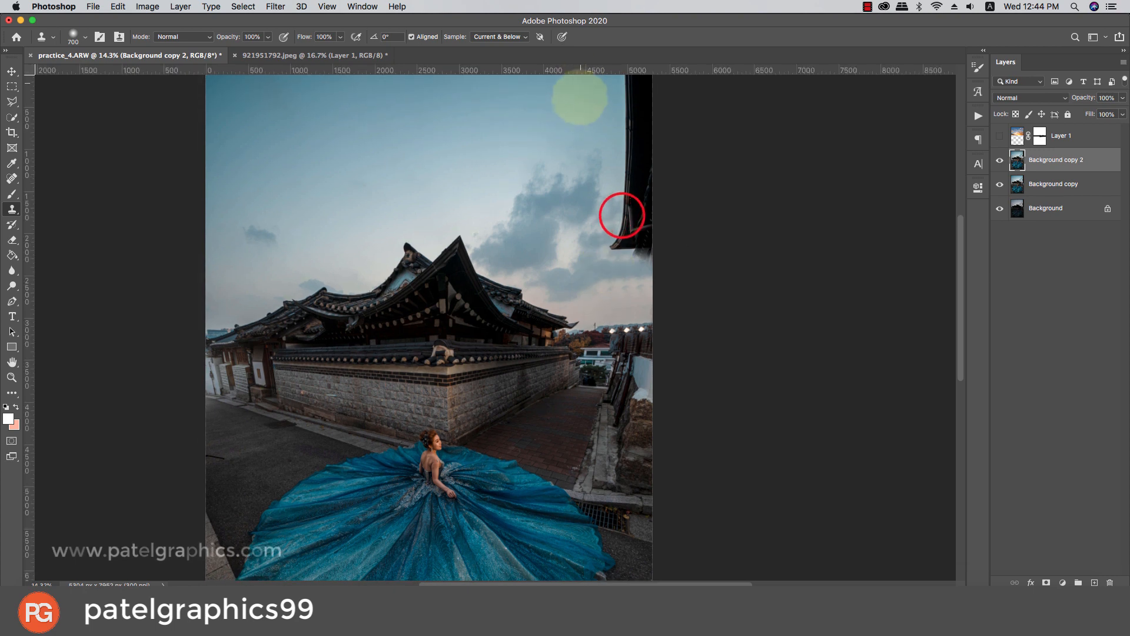
- Clone sky over the roof overhang along the photo's upper right edge, sampling the clear sky and clouds beside it
scroll(599, 161, up, 3)
alt+click(603, 152)
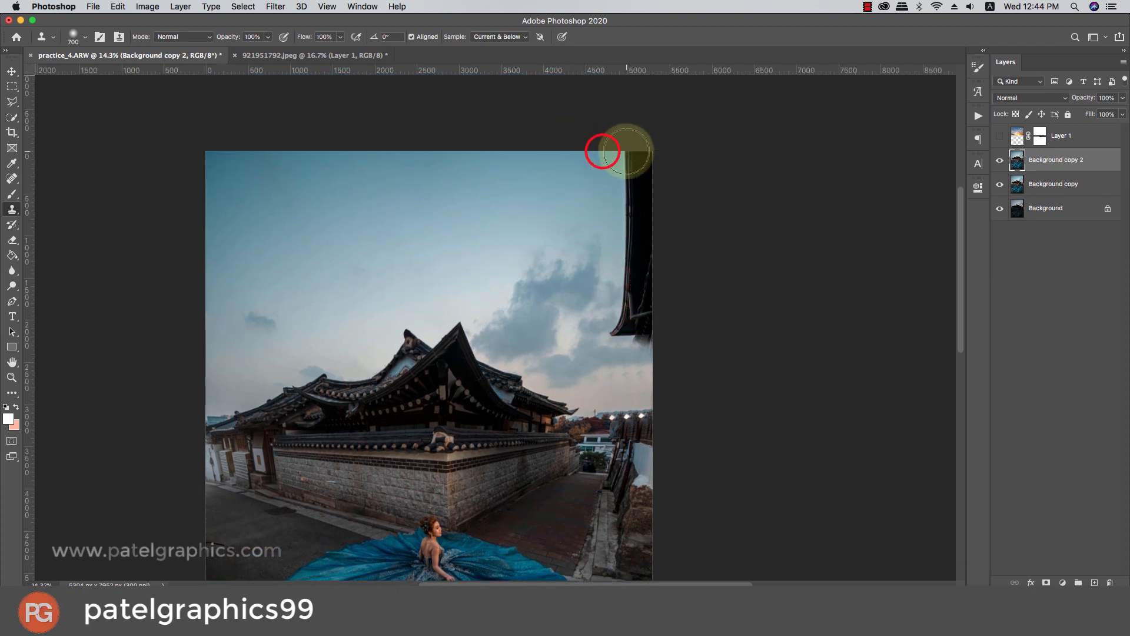
click(630, 151)
mouse_move(630, 151)
mouse_down()
mouse_move(625, 262)
mouse_move(645, 231)
mouse_move(636, 299)
mouse_move(616, 322)
mouse_move(624, 307)
mouse_move(640, 335)
mouse_move(653, 291)
mouse_move(604, 260)
mouse_move(617, 337)
mouse_up()
alt+click(598, 291)
alt+click(613, 395)
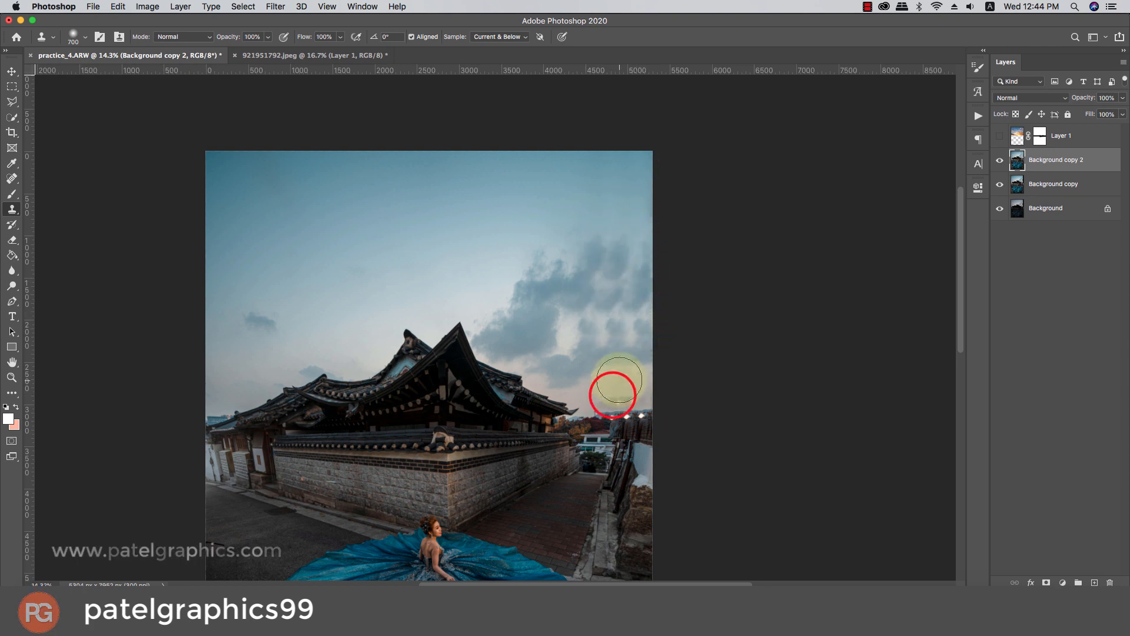
- Touch up the cloned clouds near the photo's right edge with a 200 px Clone Stamp
key(bracketleft)
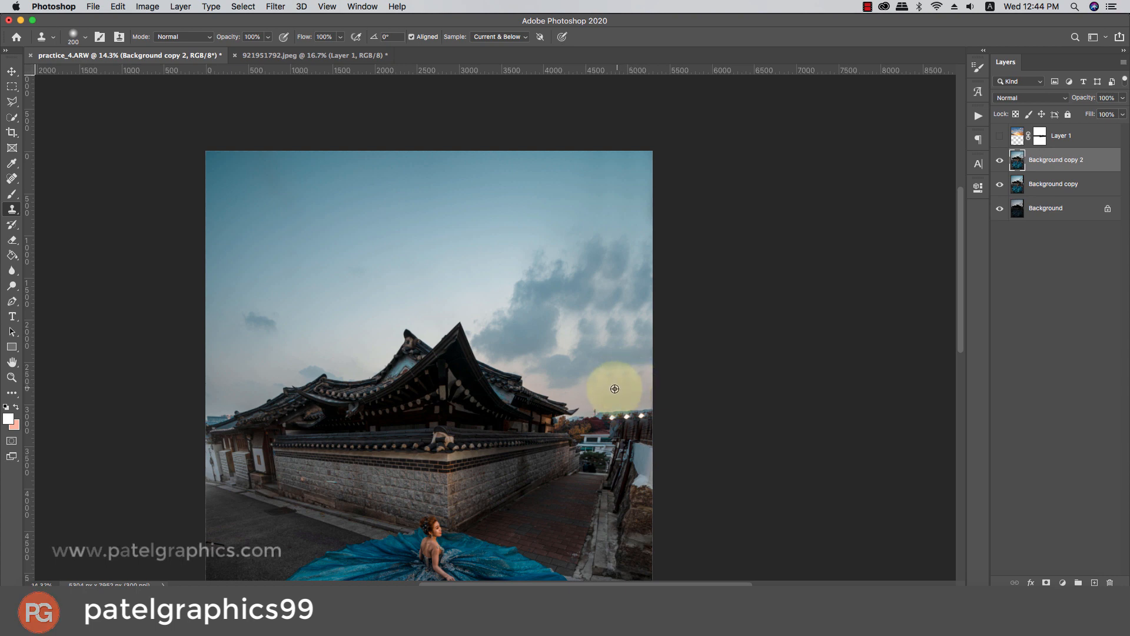
alt+click(614, 389)
mouse_move(625, 376)
mouse_down()
mouse_move(643, 372)
mouse_move(634, 331)
mouse_up()
alt+click(625, 356)
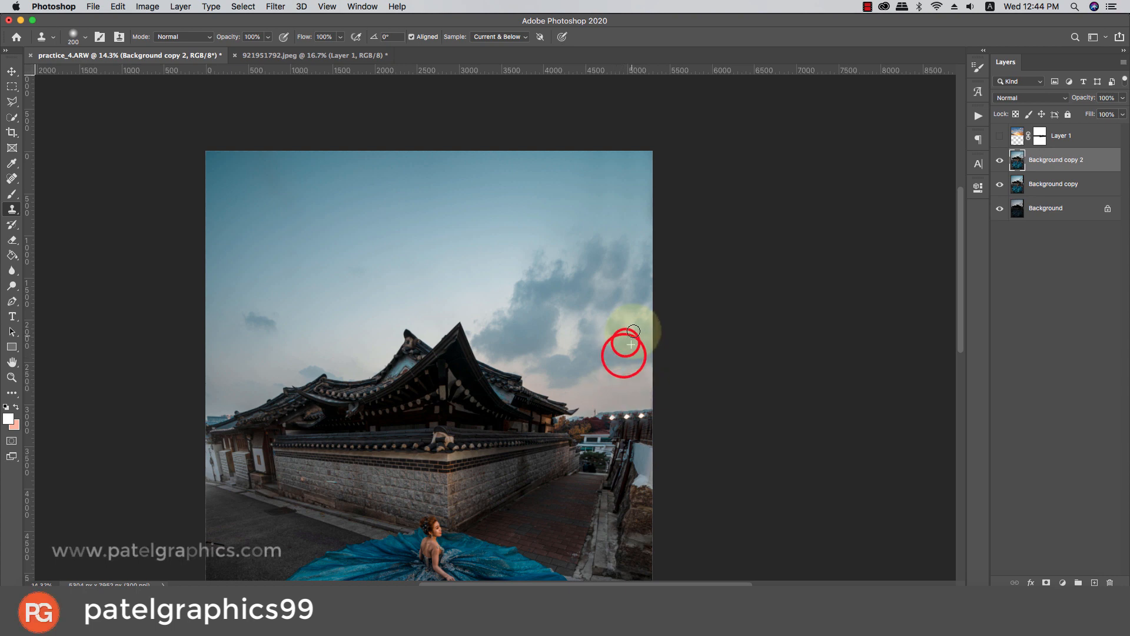
scroll(618, 291, down, 5)
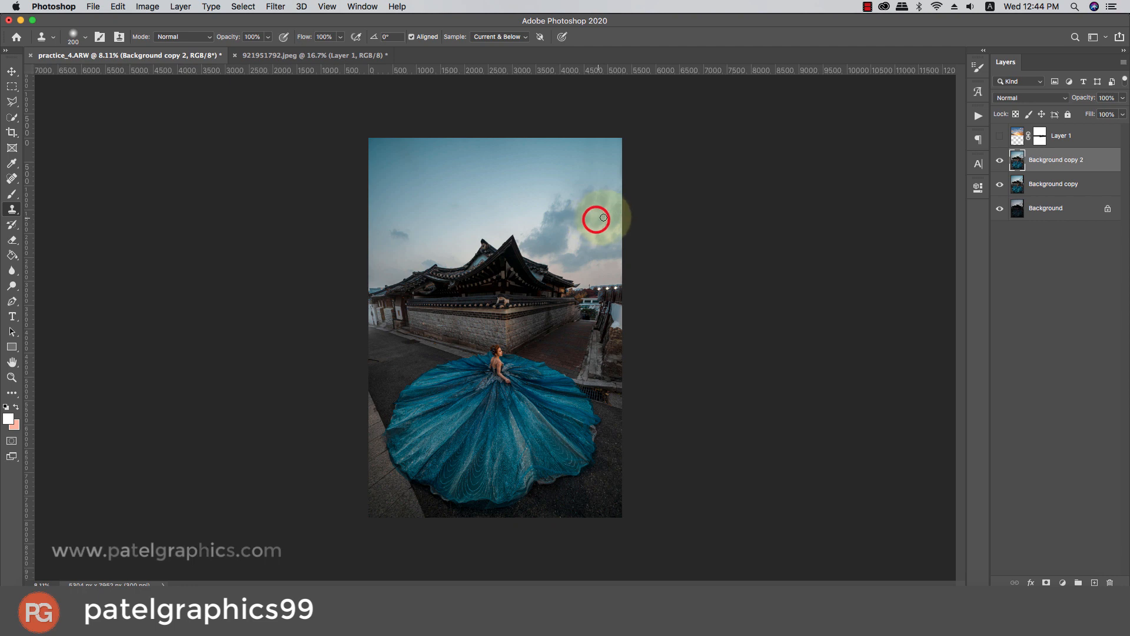
scroll(583, 221, down, 1)
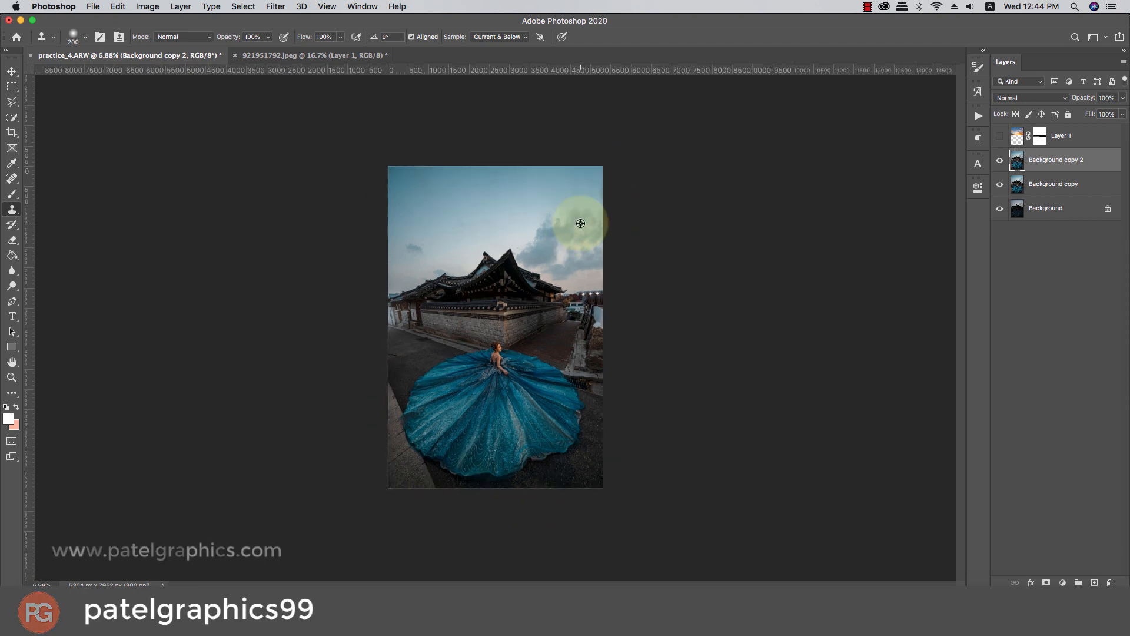
scroll(560, 292, down, 1)
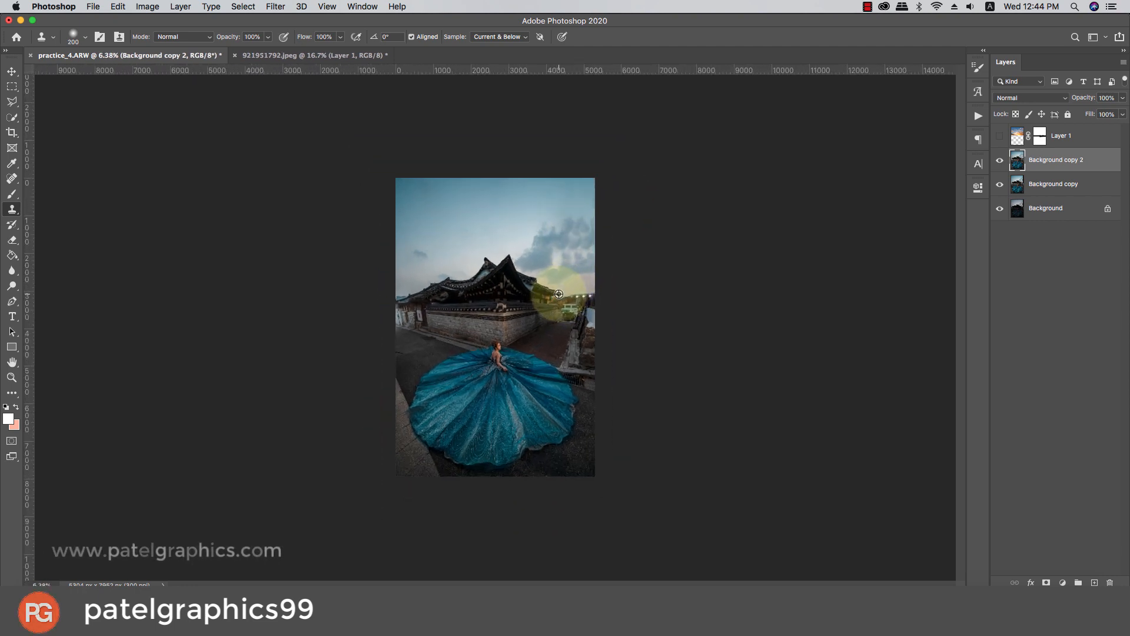
- Compare the photo with and without the Background copy 2 retouching, and show the sky layer, Layer 1, again
scroll(559, 294, up, 1)
click(1002, 159)
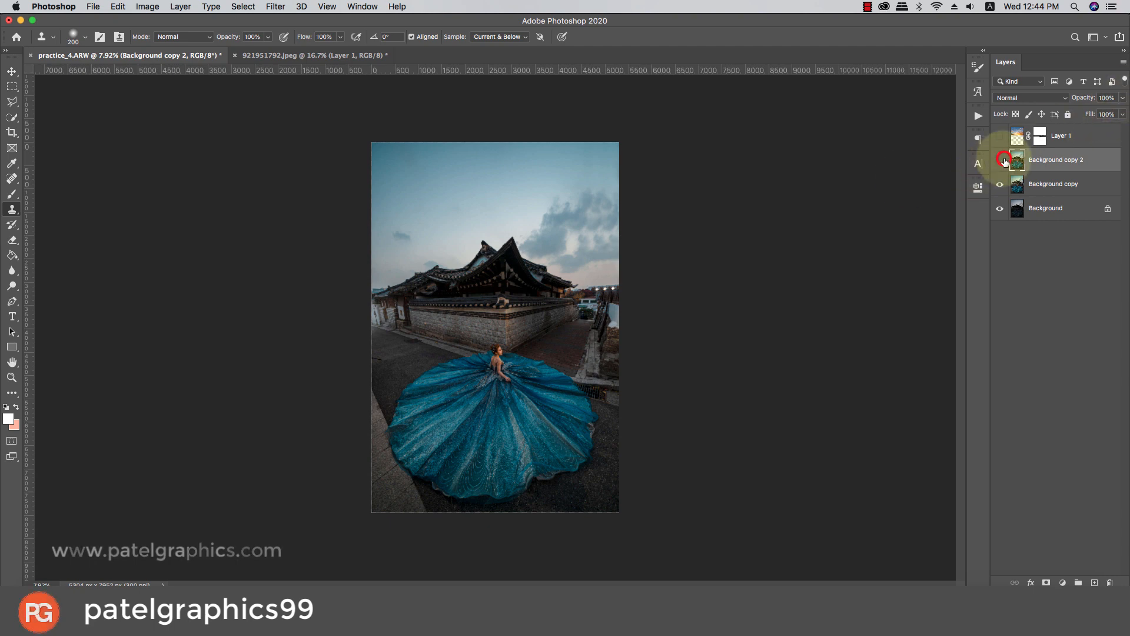
click(1005, 160)
click(1005, 159)
scroll(537, 332, up, 1)
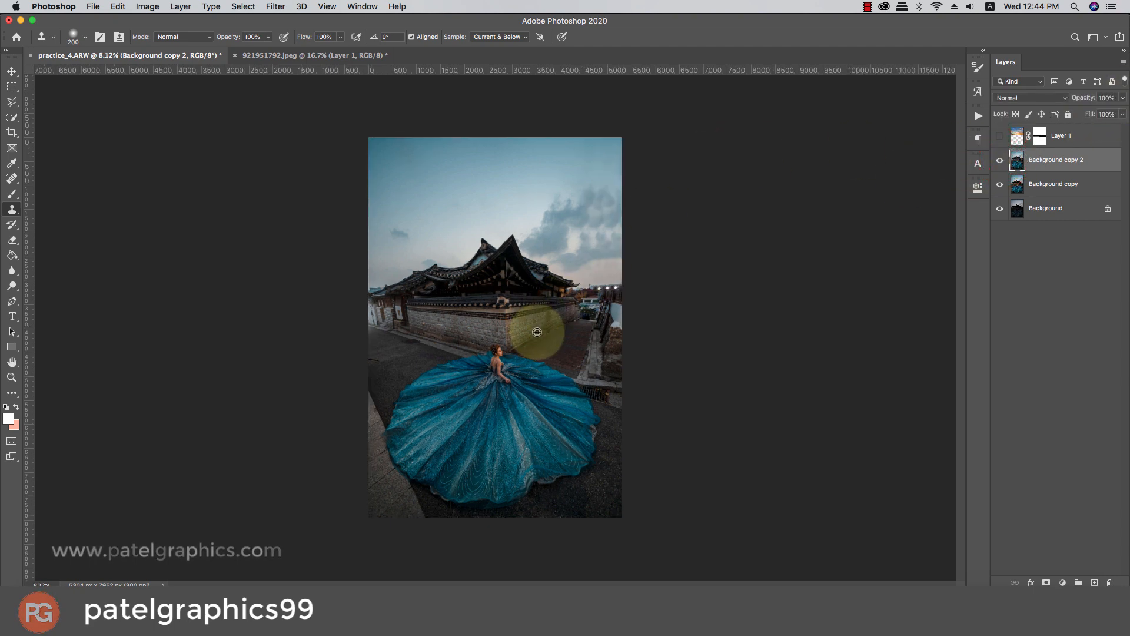
scroll(537, 332, up, 2)
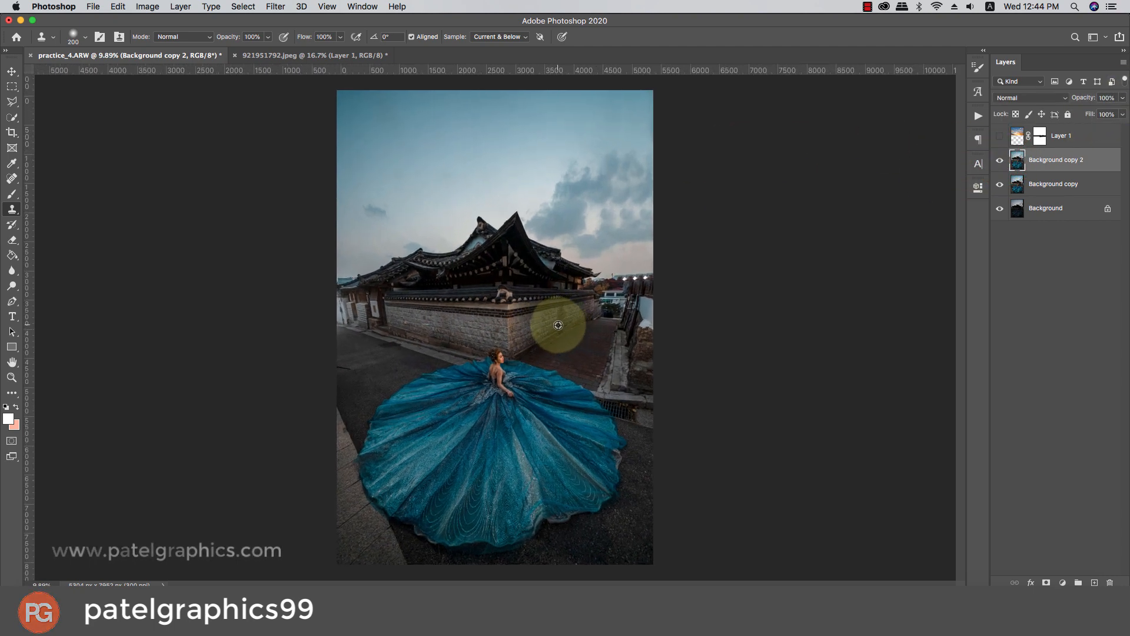
scroll(558, 325, down, 1)
click(999, 136)
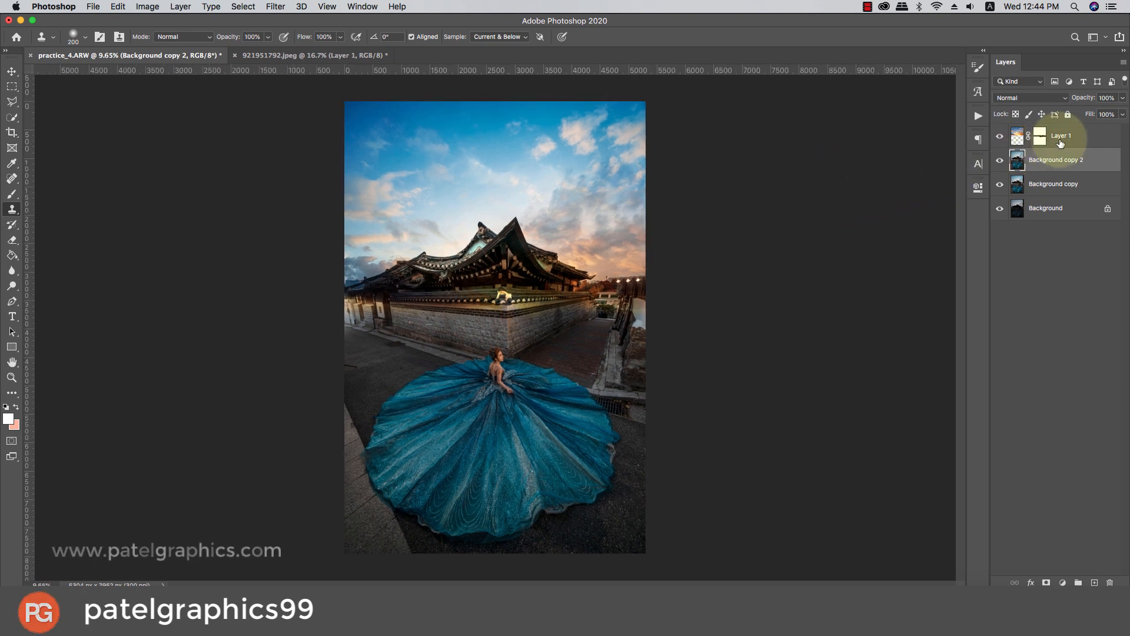
- Copy the sunset image from 921951792.jpeg and paste it into practice_4.ARW directly above Background copy 2
click(349, 55)
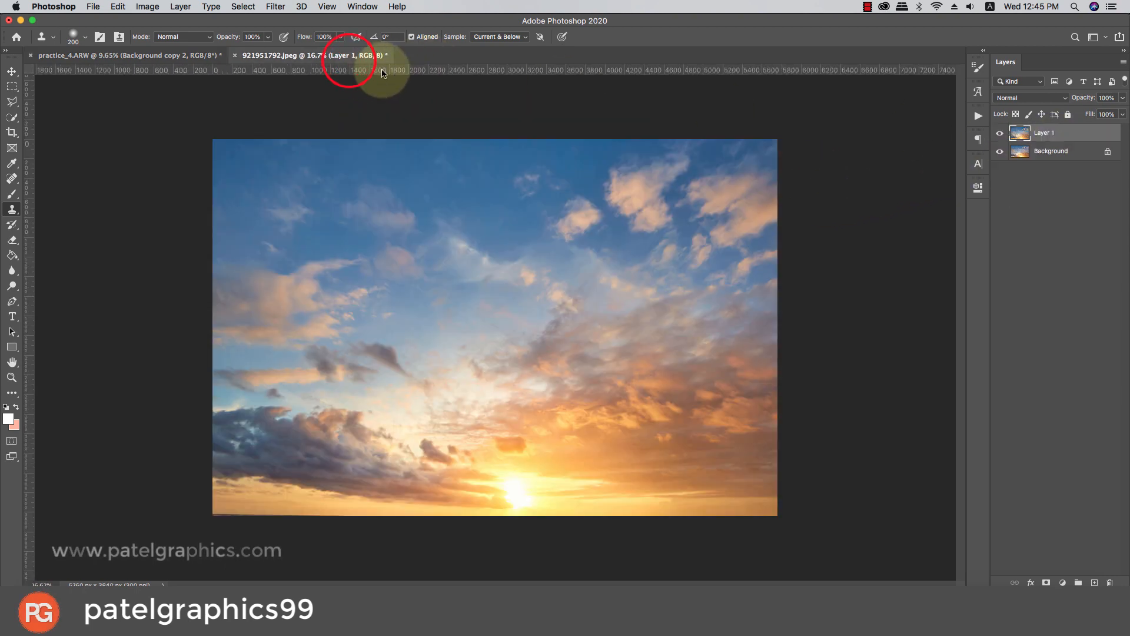
key(super+c)
click(66, 55)
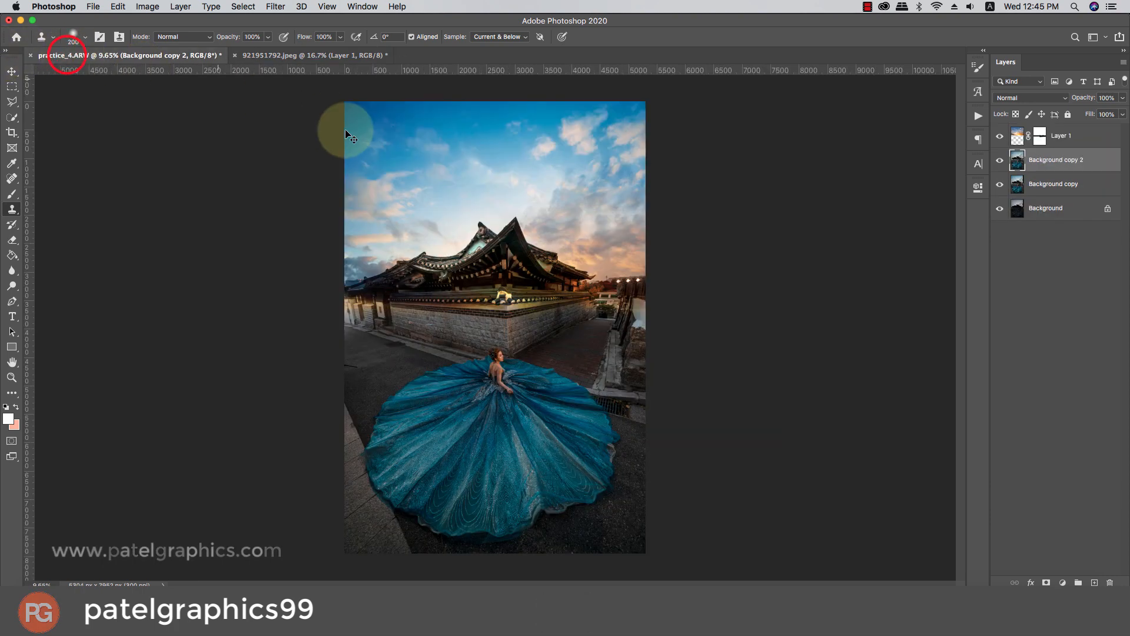
key(super+v)
scroll(406, 165, down, 2)
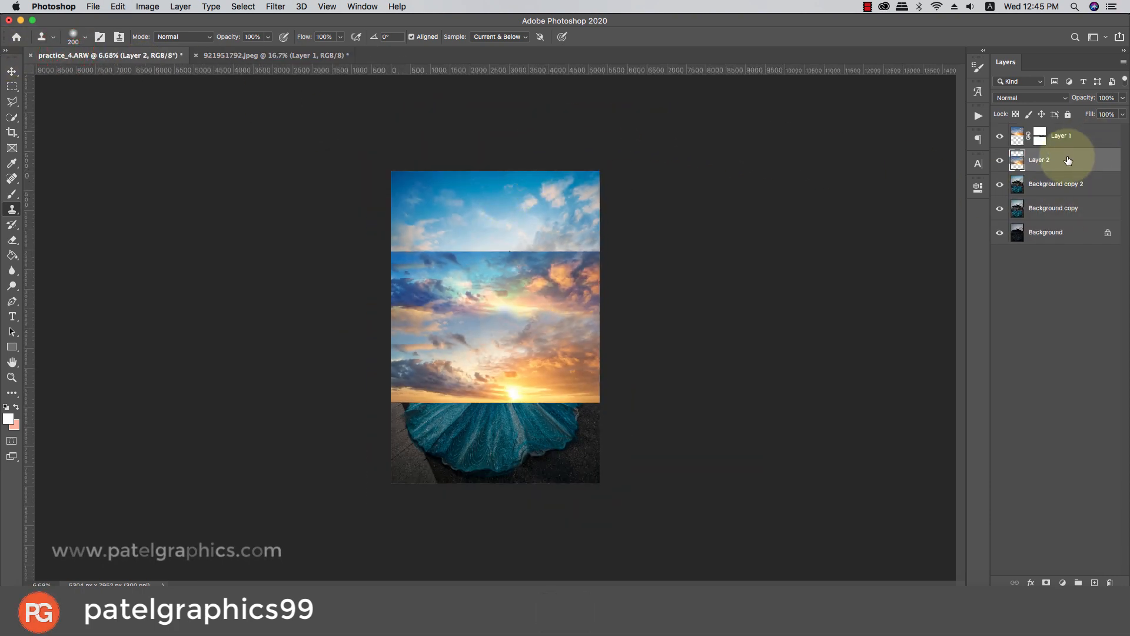
- Scale the pasted sunset, Layer 2, to 206.42% so that it covers the whole photo
mouse_move(1067, 162)
mouse_down()
mouse_move(1068, 131)
mouse_move(1069, 171)
mouse_up()
key(super+t)
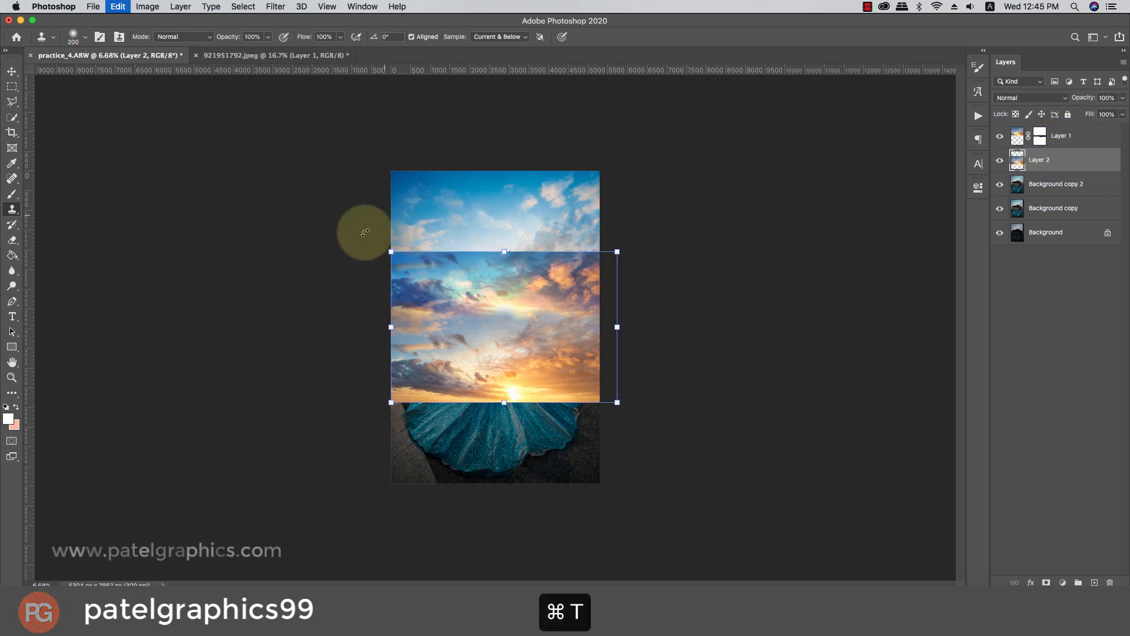
drag(617, 403, 576, 397)
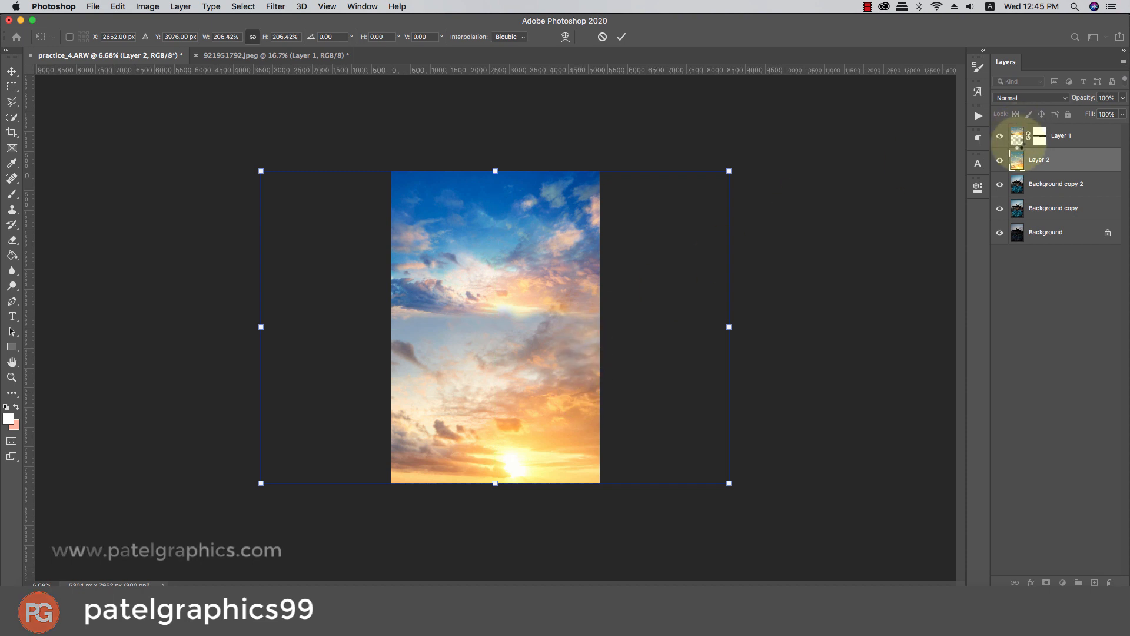
key(Return)
click(1000, 161)
click(1000, 161)
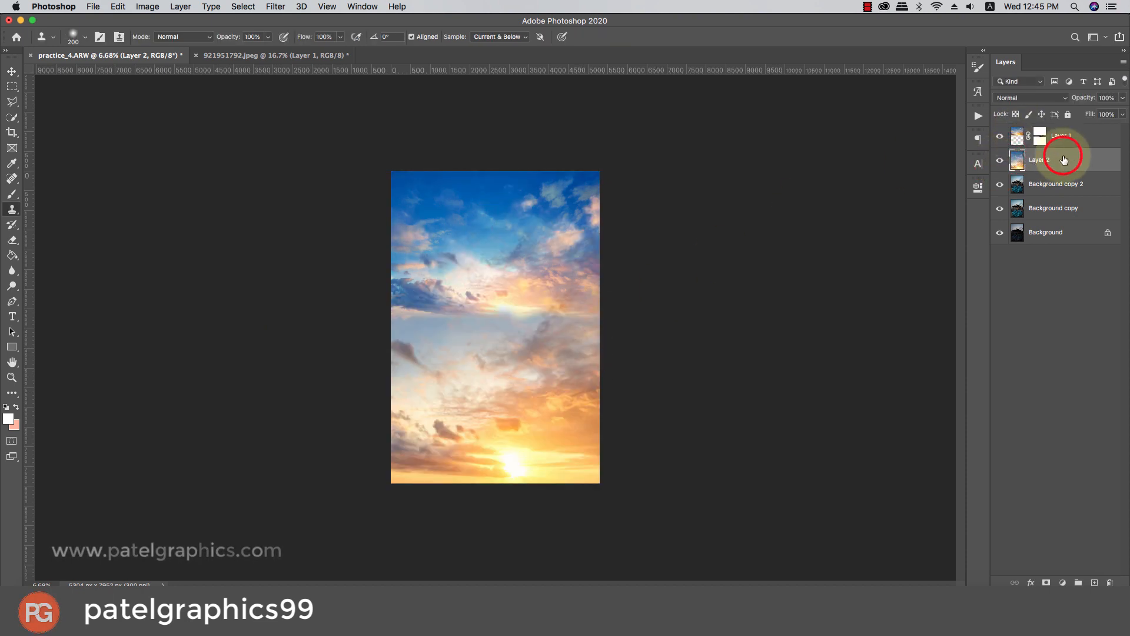
- Duplicate Layer 2, hide the original and select the copy
key(super+j)
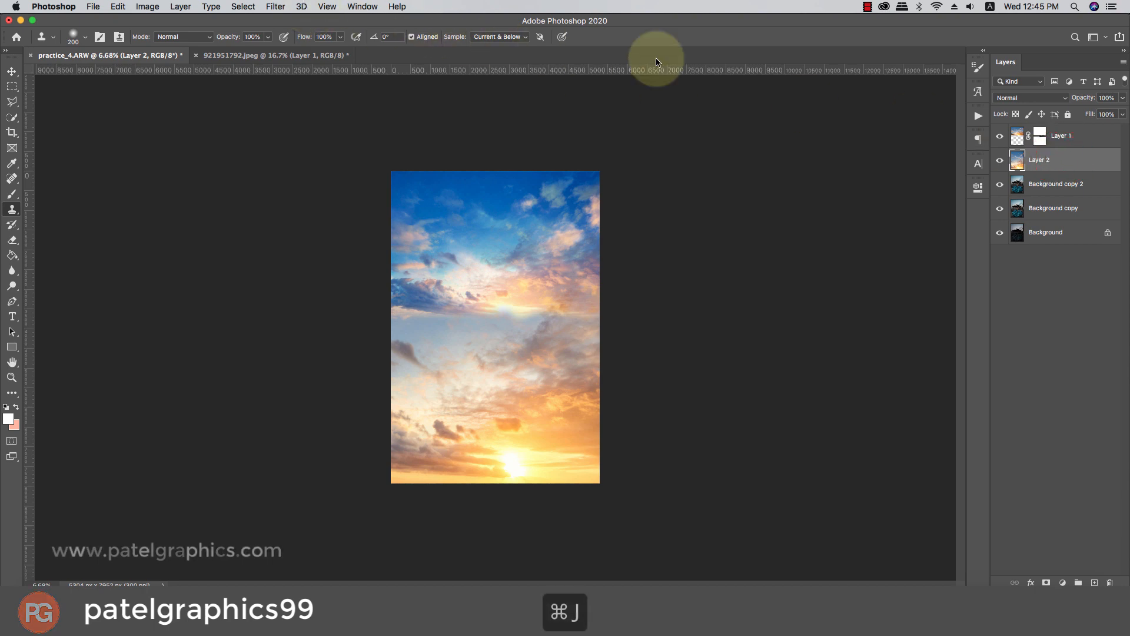
click(1000, 184)
click(1049, 156)
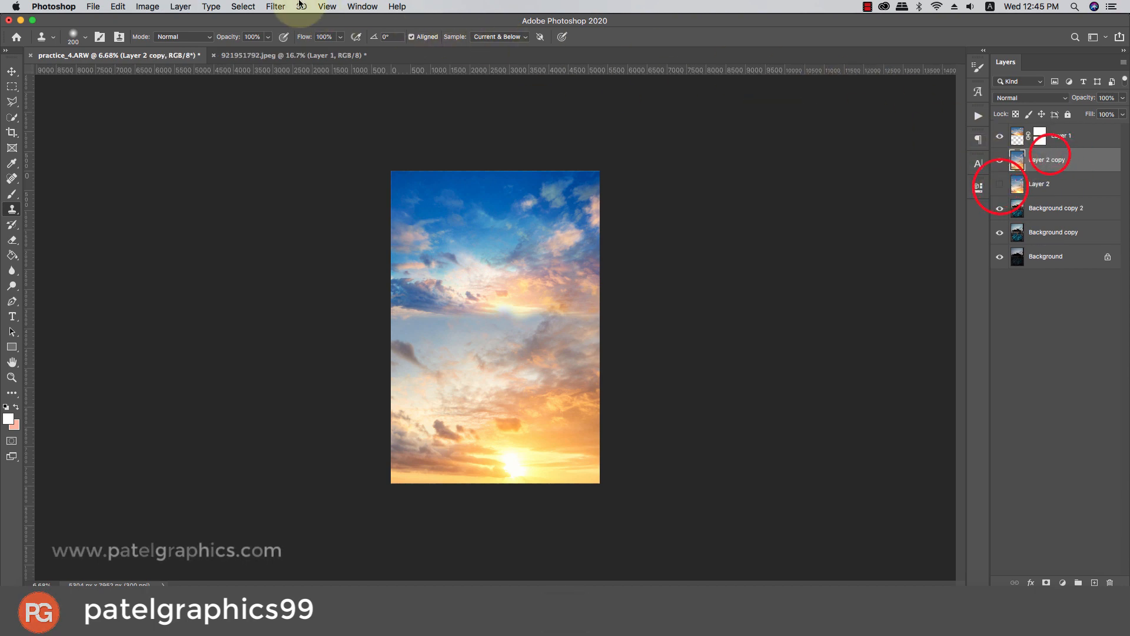
- Apply a Gaussian Blur with a radius of about 506 pixels to Layer 2 copy
click(278, 7)
mouse_move(292, 147)
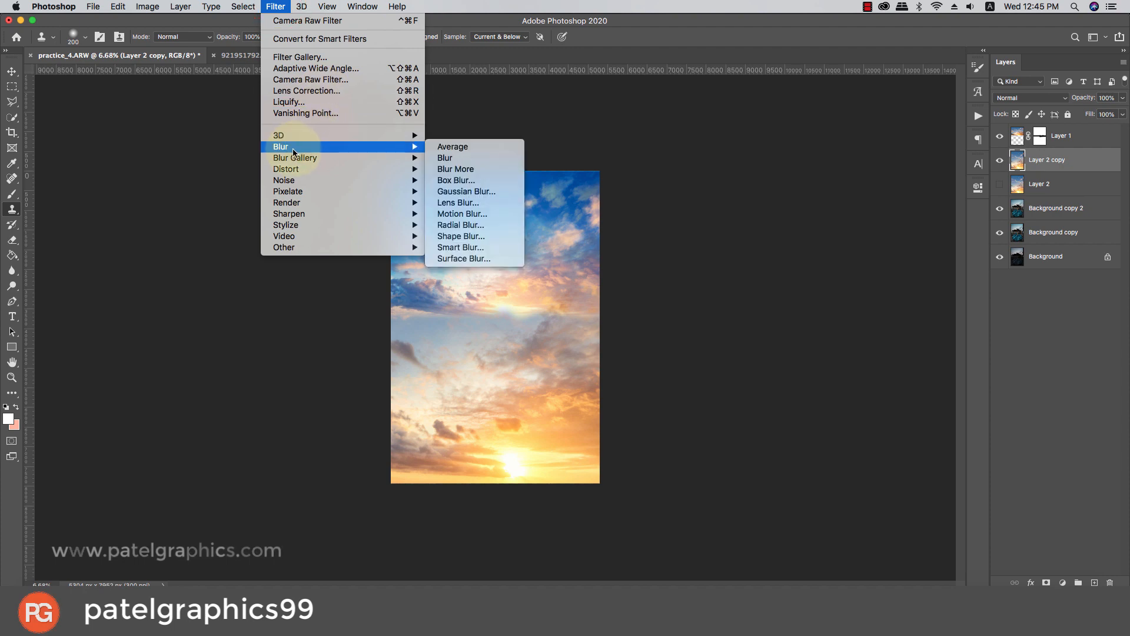
click(473, 192)
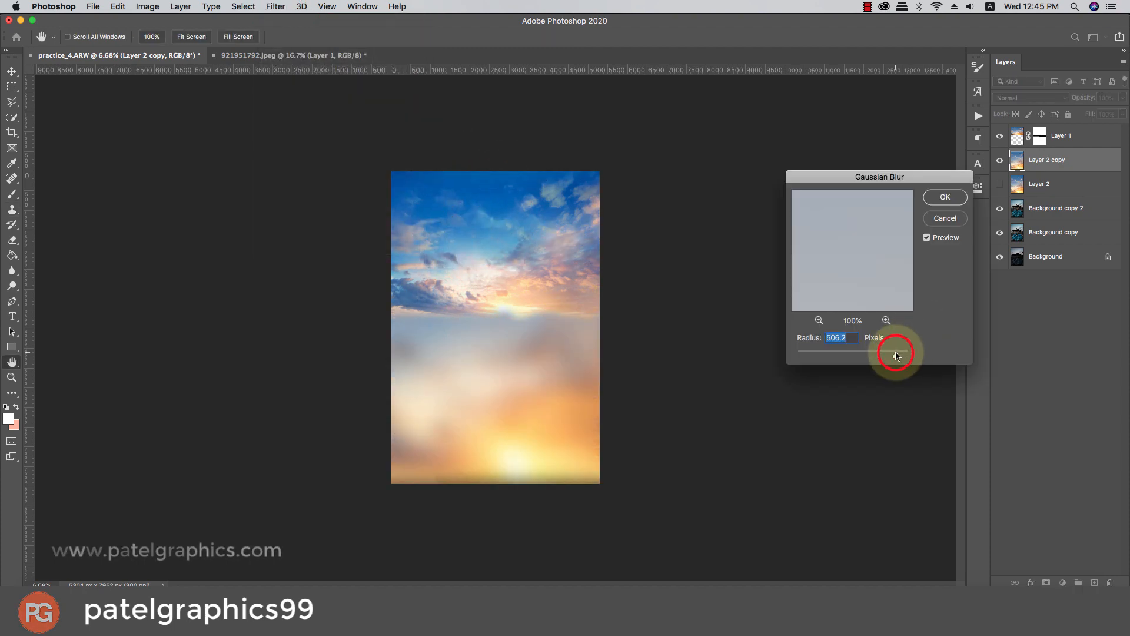
click(928, 196)
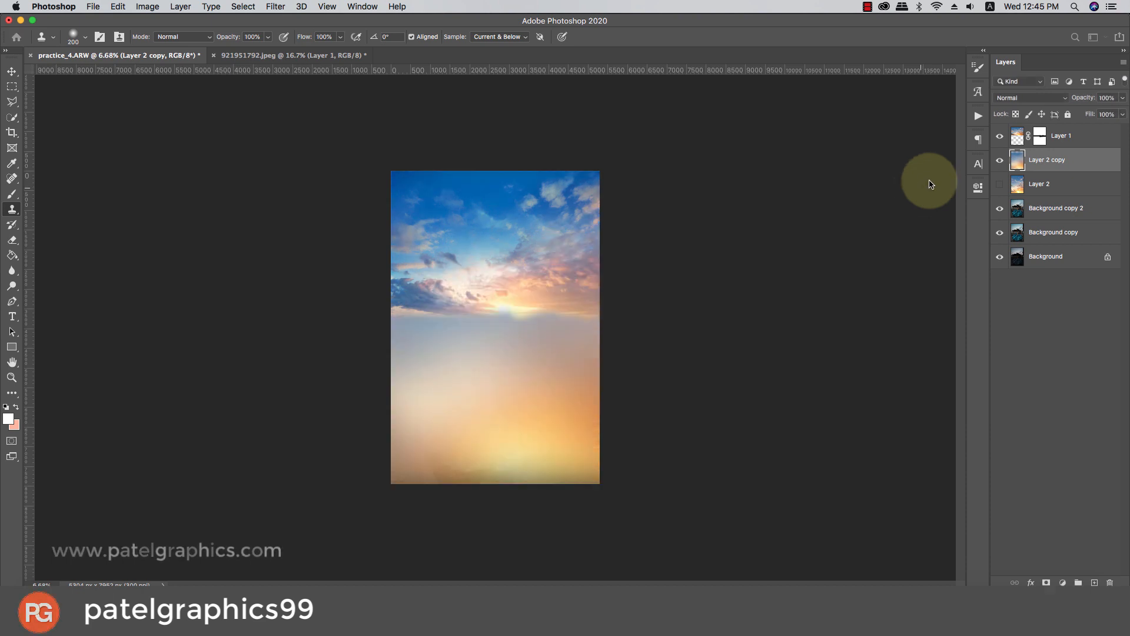
- Set the blend mode of Layer 2 copy to Overlay
click(1038, 97)
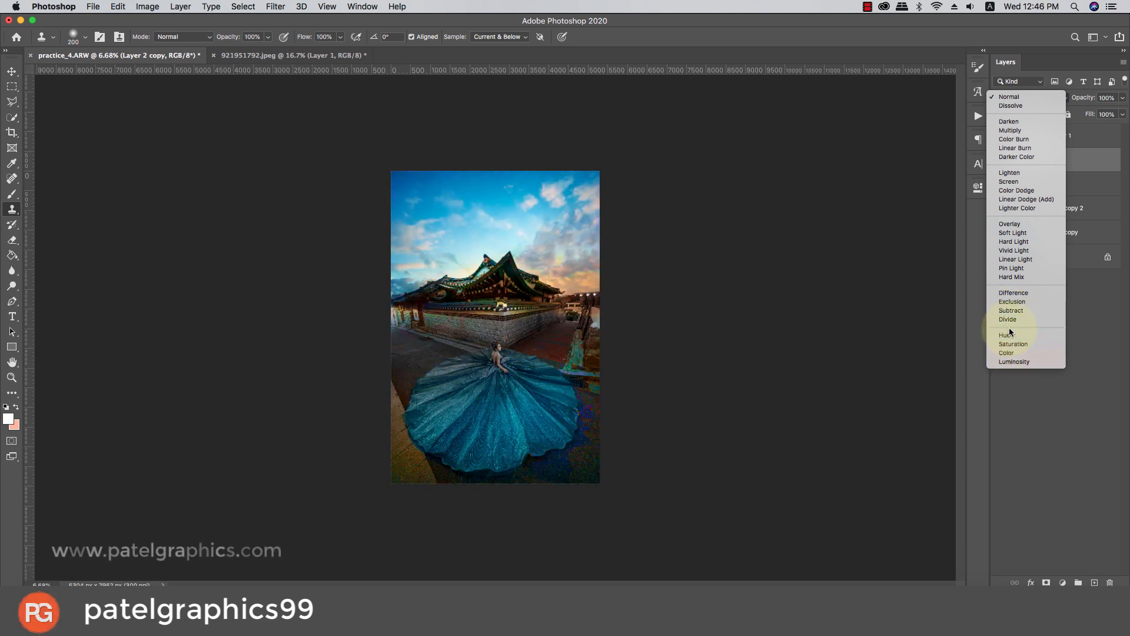
click(1008, 227)
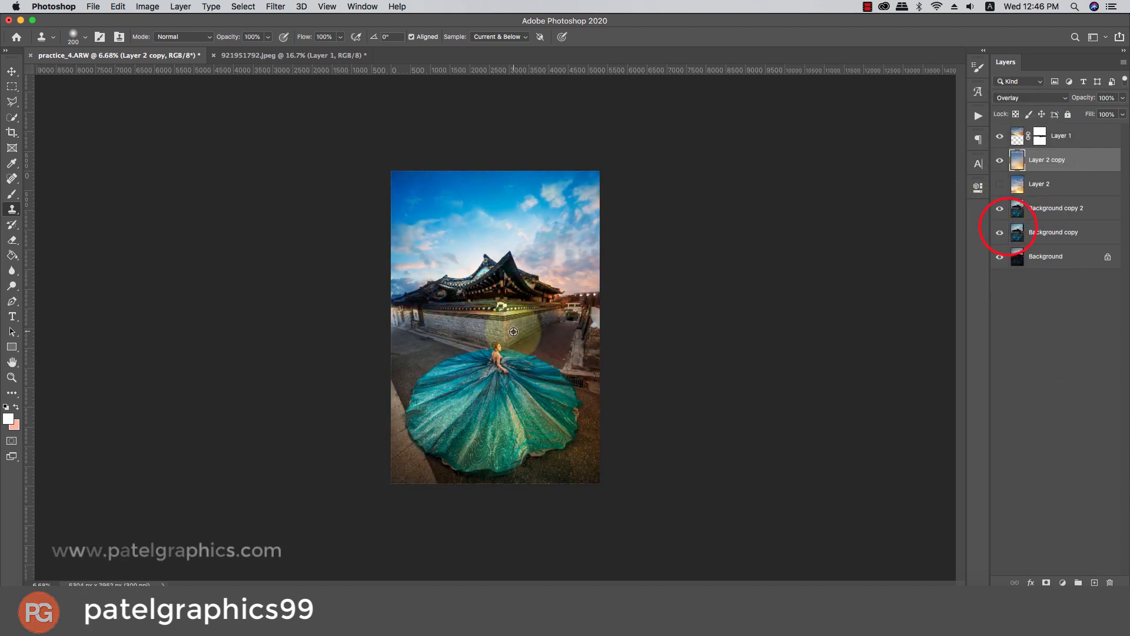
scroll(514, 331, up, 3)
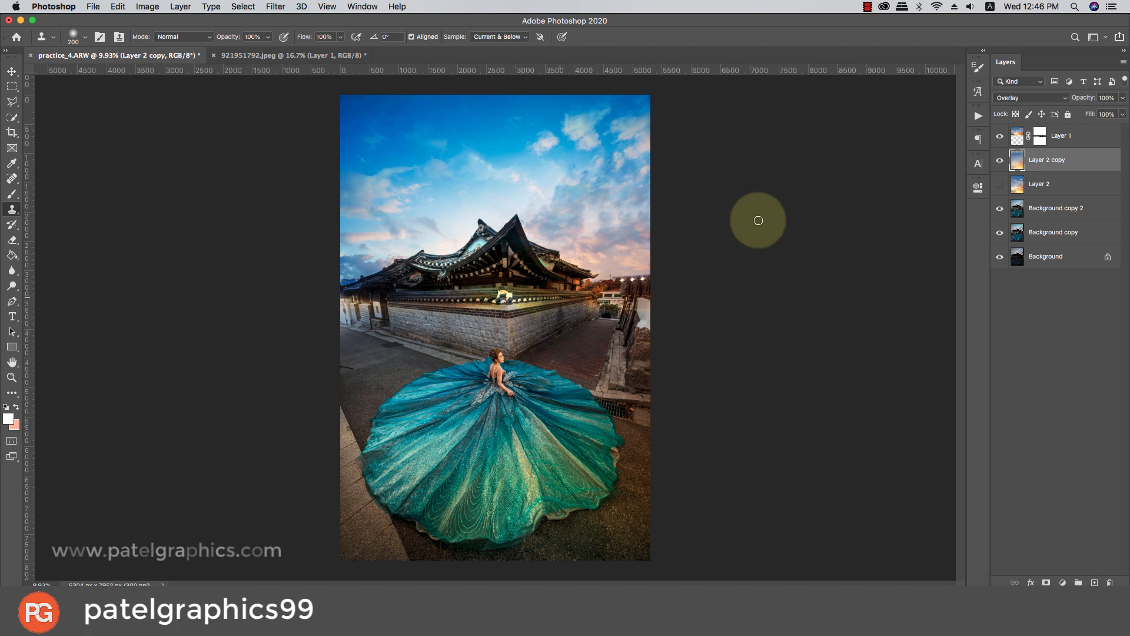
- Show Layer 2, move it above Layer 2 copy and add a layer mask to it
alt+click(1001, 186)
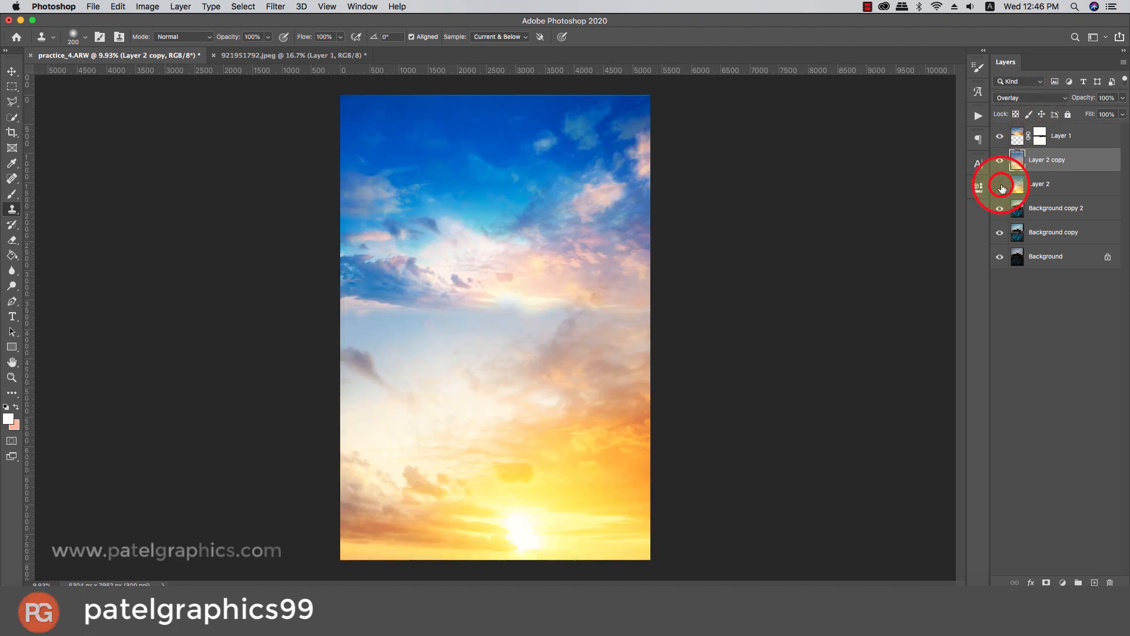
click(1001, 187)
click(1001, 186)
drag(1053, 183, 1053, 152)
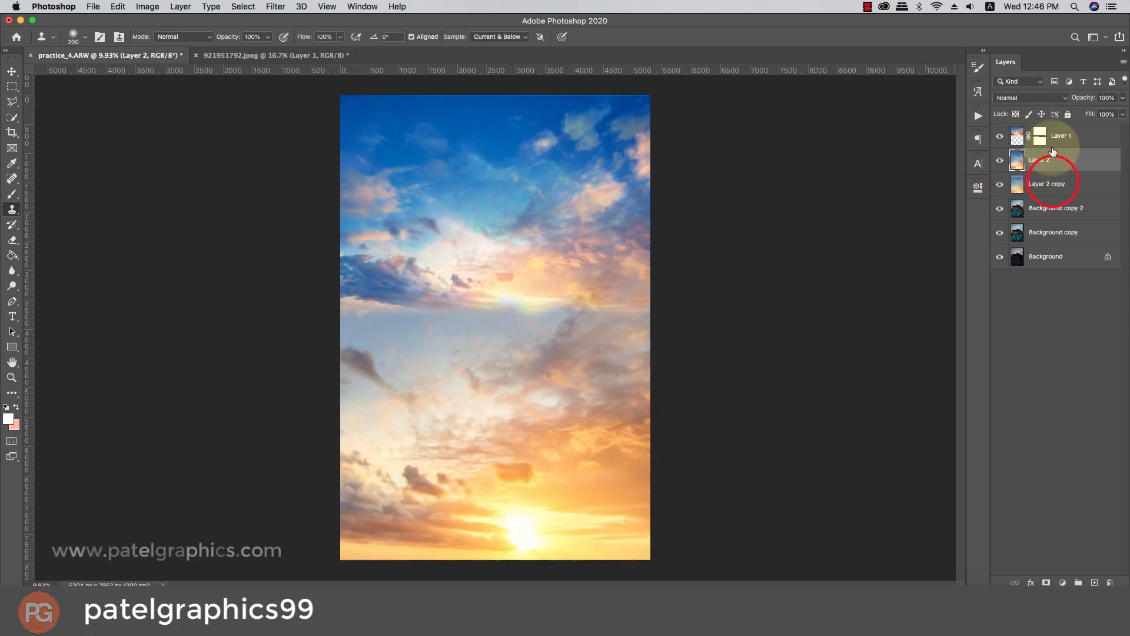
click(1046, 583)
- Choose the Brush tool for Layer 2, reset the colours to black and white, and enlarge the brush to 2100 px
key(v)
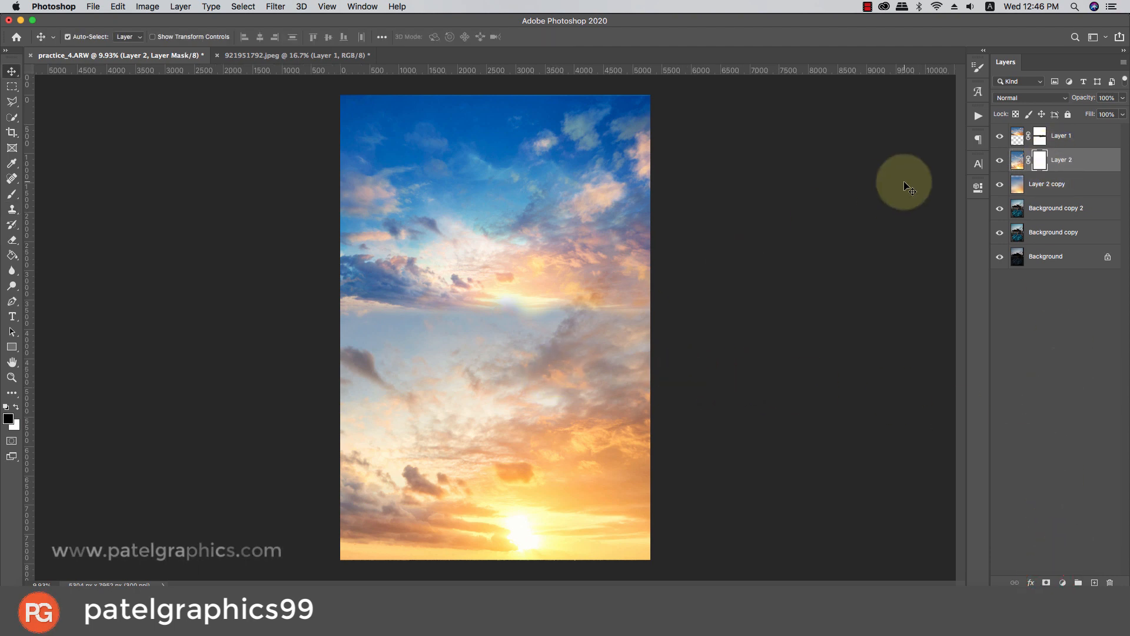
key(b)
scroll(652, 272, down, 2)
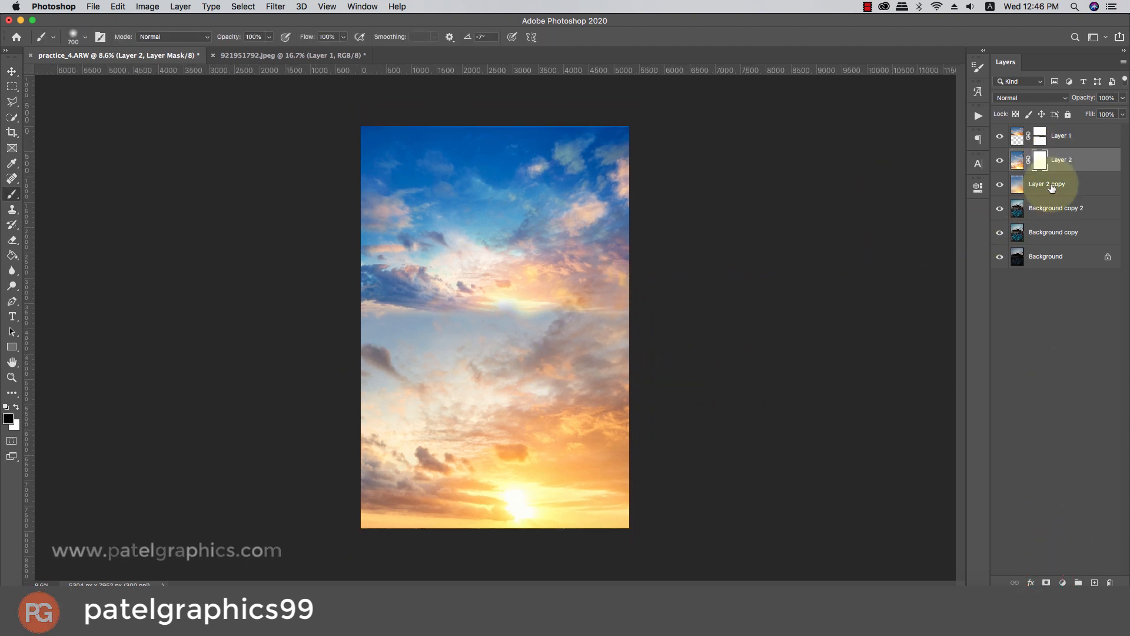
mouse_move(1062, 163)
mouse_down()
mouse_move(1064, 125)
mouse_move(1070, 172)
mouse_up()
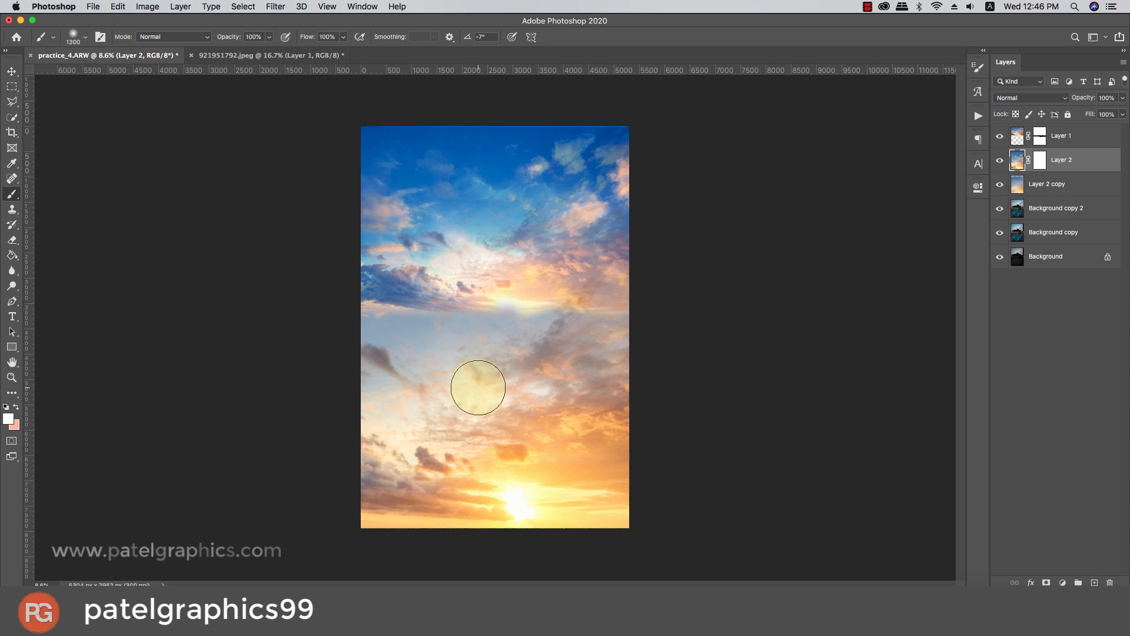
key(bracketright)
click(7, 406)
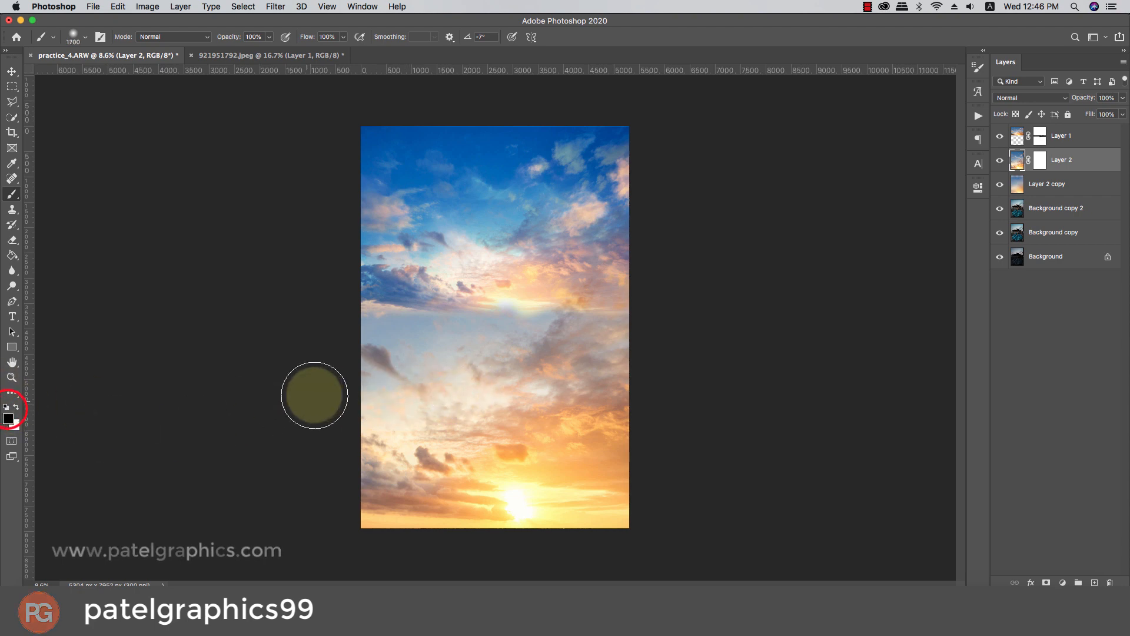
key(bracketright)
key(bracketright)
key(bracketright)
key(bracketright)
- Paint black on Layer 2's mask over the building, ground and dress, and compare with the layer hidden
click(373, 380)
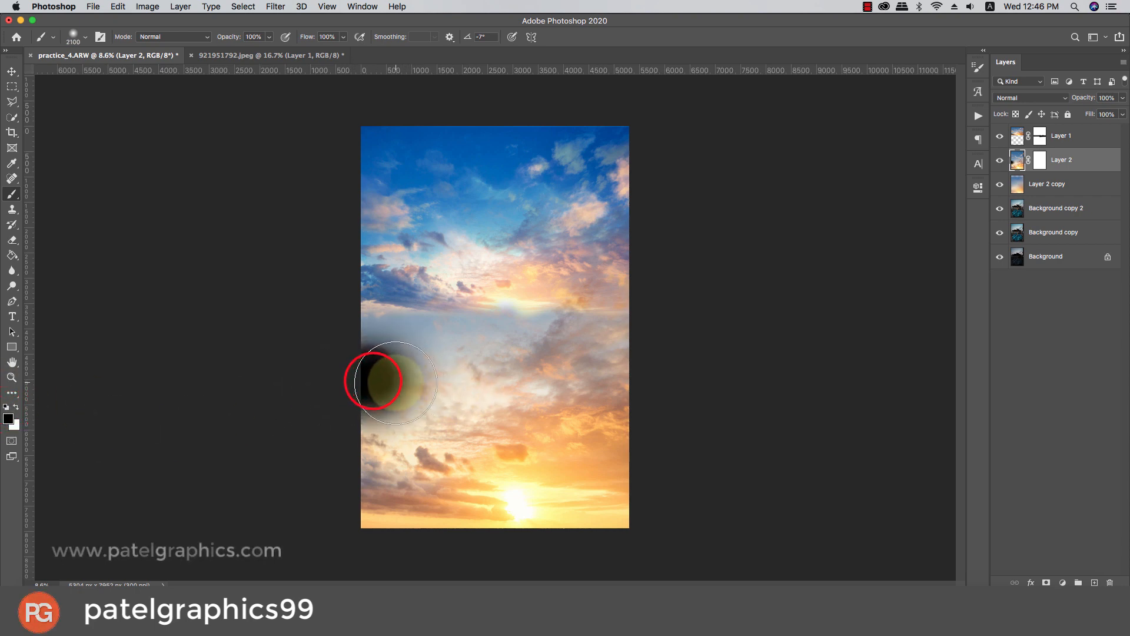
key(super+z)
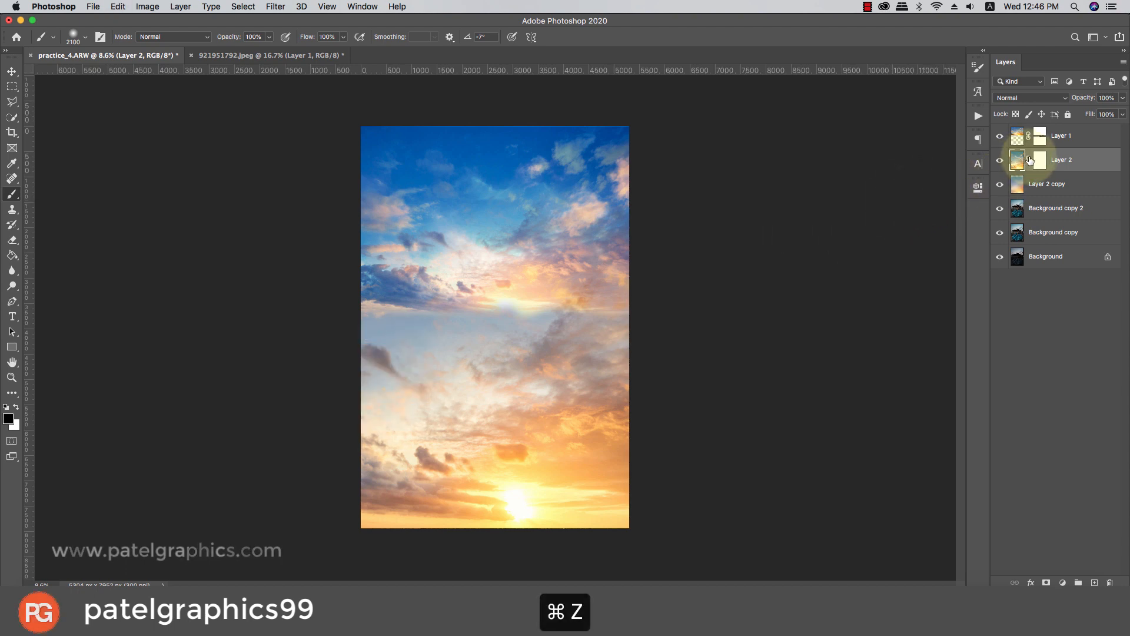
click(1040, 159)
mouse_move(340, 386)
mouse_down()
mouse_move(740, 374)
mouse_move(373, 341)
mouse_move(714, 386)
mouse_move(543, 471)
mouse_move(673, 532)
mouse_move(795, 409)
mouse_move(674, 328)
mouse_move(322, 335)
mouse_move(517, 277)
mouse_move(418, 259)
mouse_move(530, 282)
mouse_move(505, 281)
mouse_up()
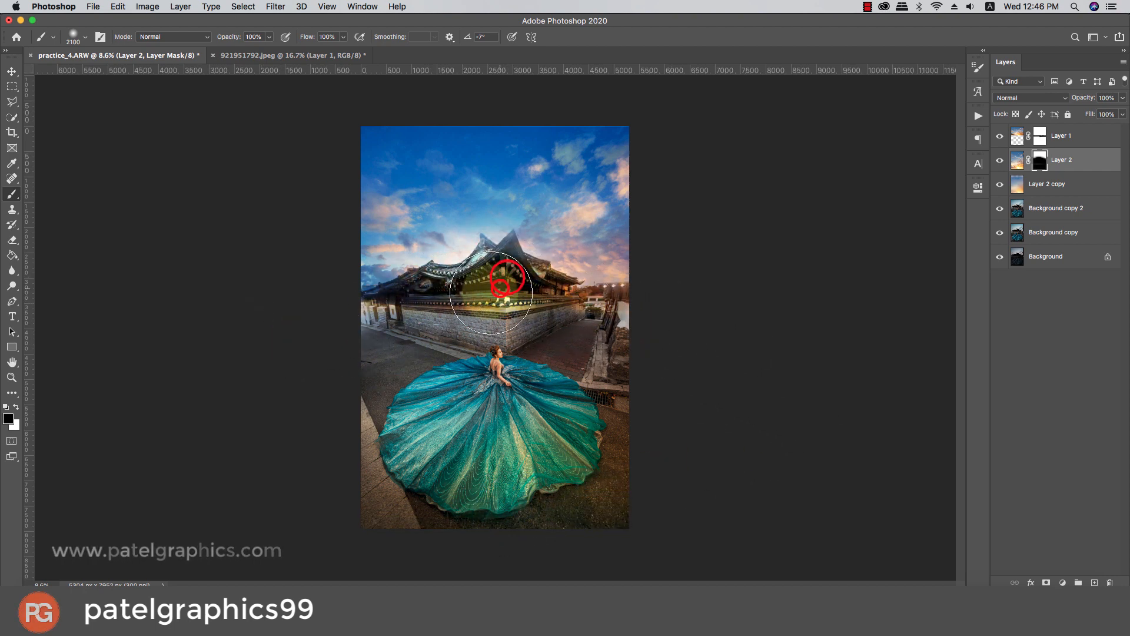
drag(351, 327, 478, 314)
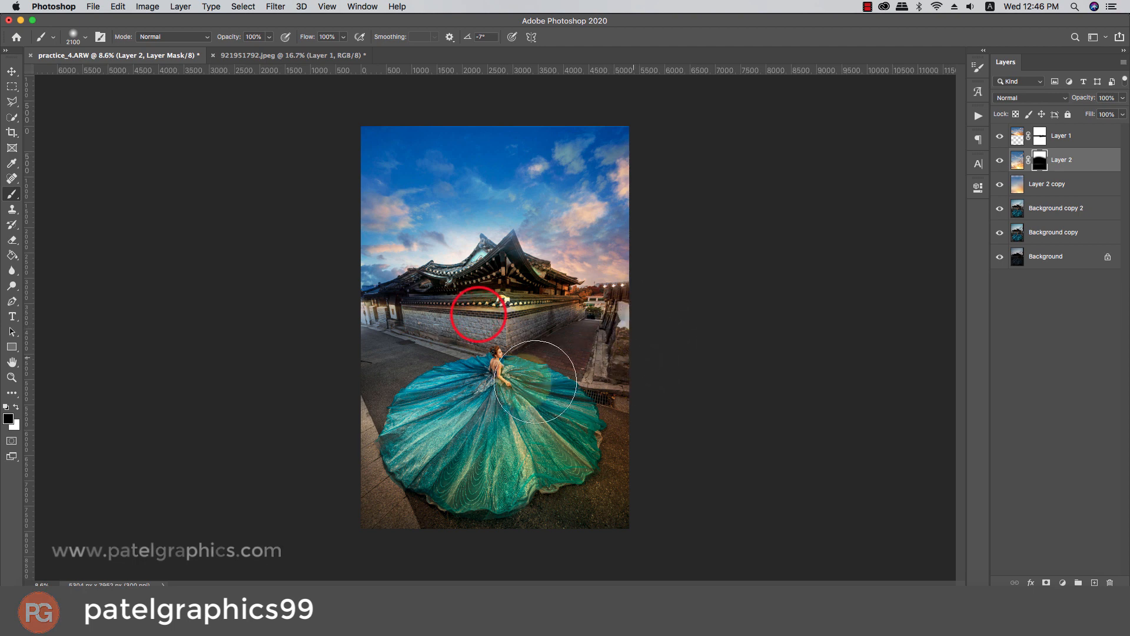
click(1004, 163)
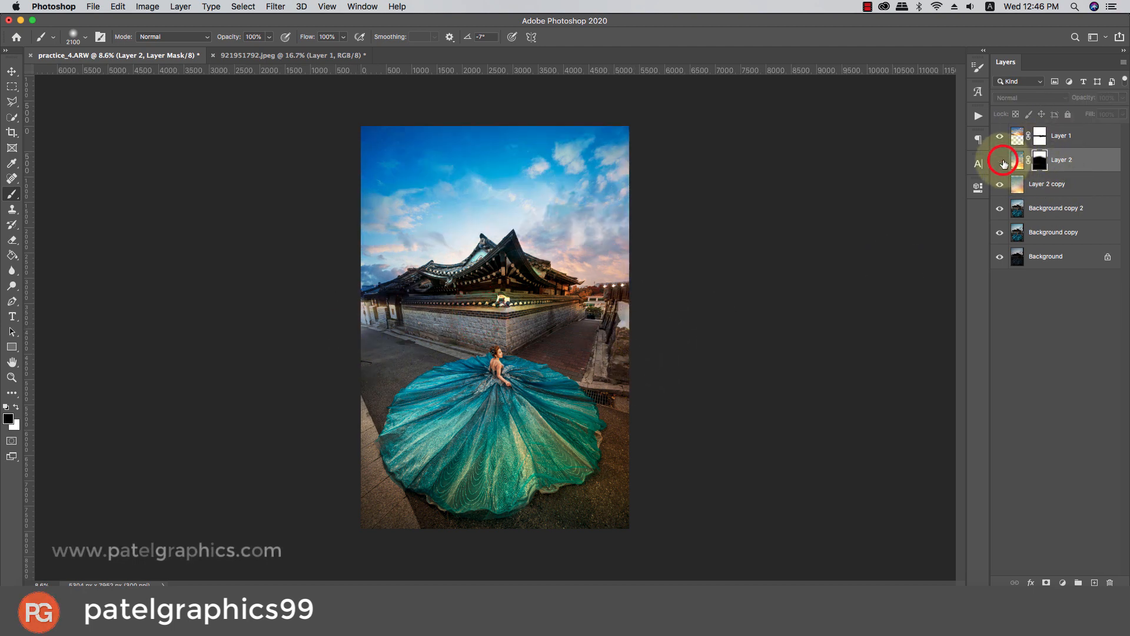
click(1004, 164)
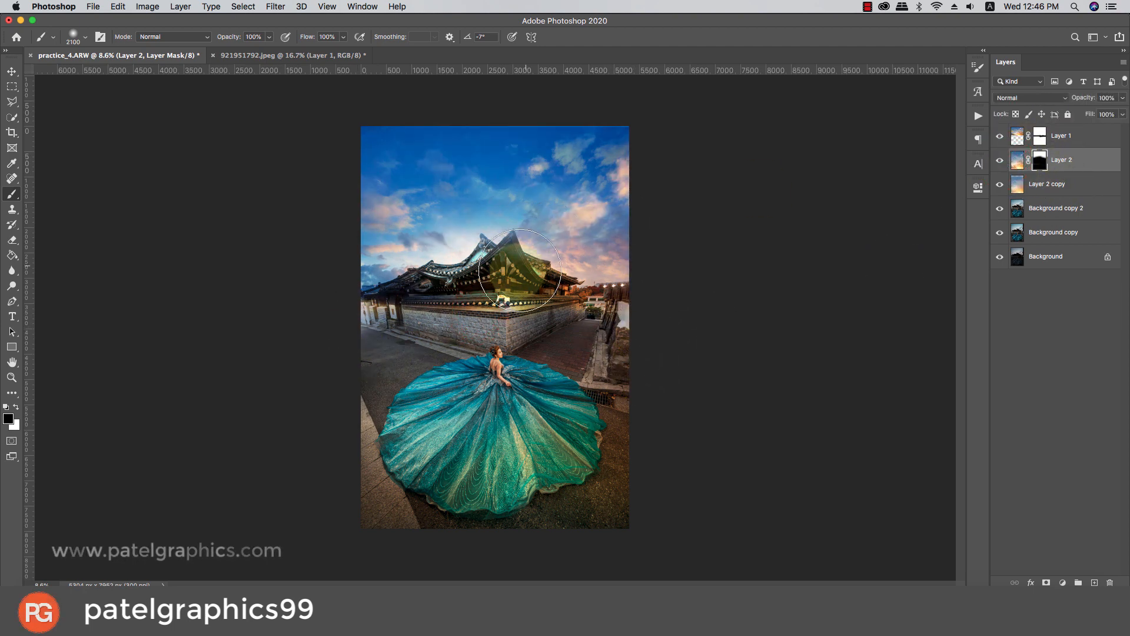
- Refine Layer 2's mask in black along the roof ridges, eaves and left wall, using brush sizes from 200 to 700 px
key(bracketleft)
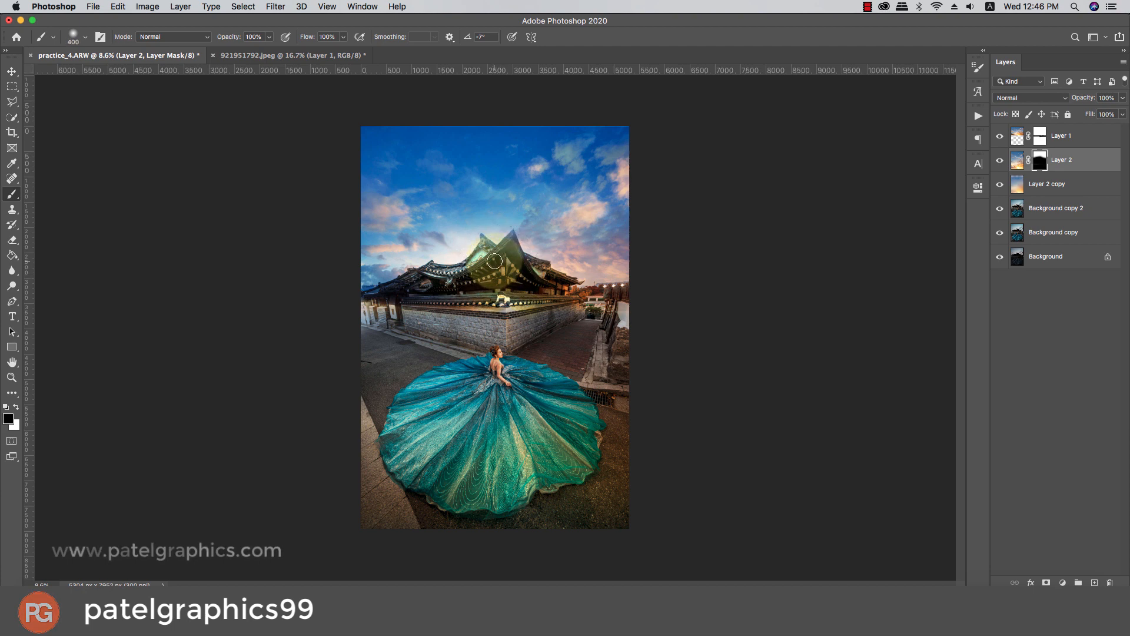
scroll(500, 245, up, 5)
drag(492, 251, 508, 232)
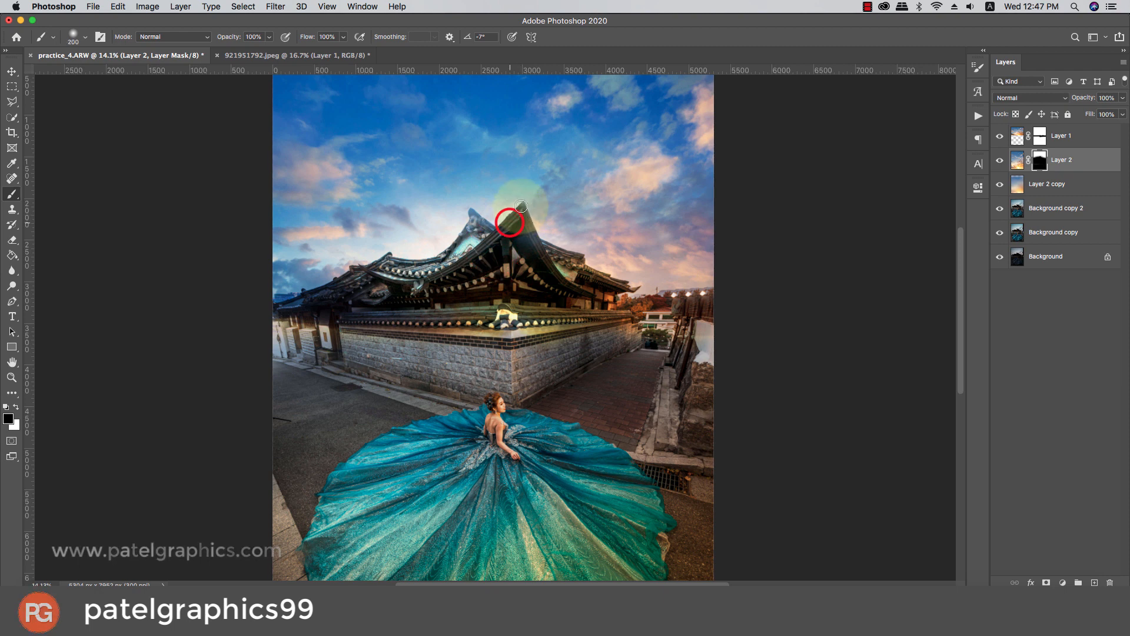
drag(521, 206, 558, 284)
key(bracketright)
key(bracketright)
mouse_move(520, 235)
mouse_down()
mouse_move(562, 283)
mouse_move(549, 253)
mouse_move(606, 302)
mouse_up()
key(bracketright)
mouse_move(478, 226)
mouse_down()
mouse_move(470, 246)
mouse_move(474, 224)
mouse_up()
key(bracketright)
key(bracketright)
key(bracketright)
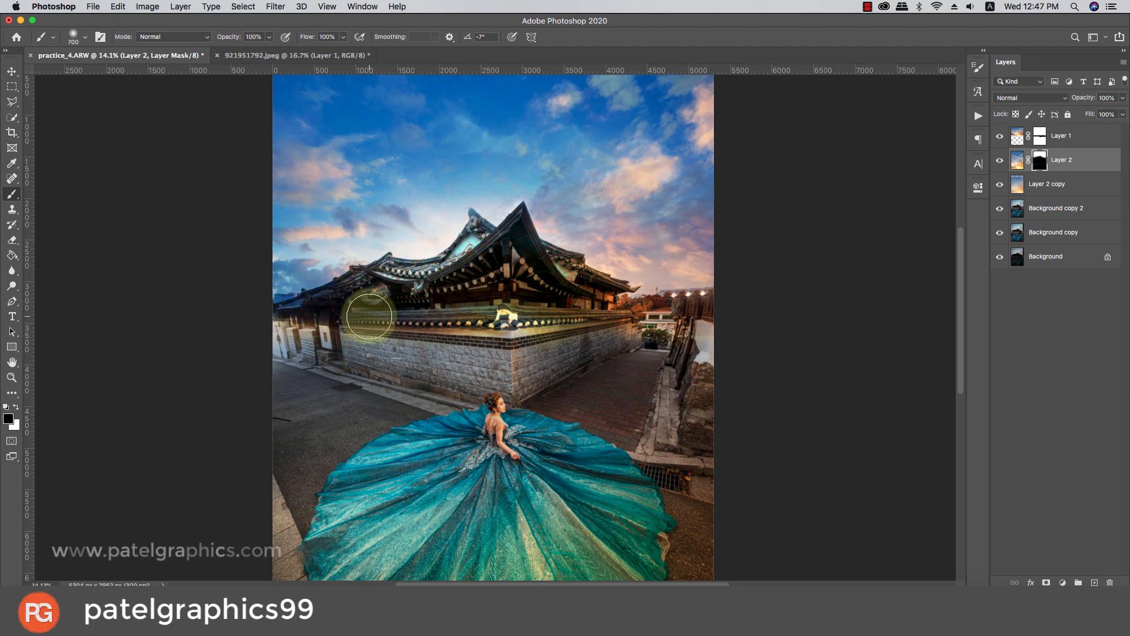
drag(369, 316, 260, 344)
scroll(477, 302, down, 4)
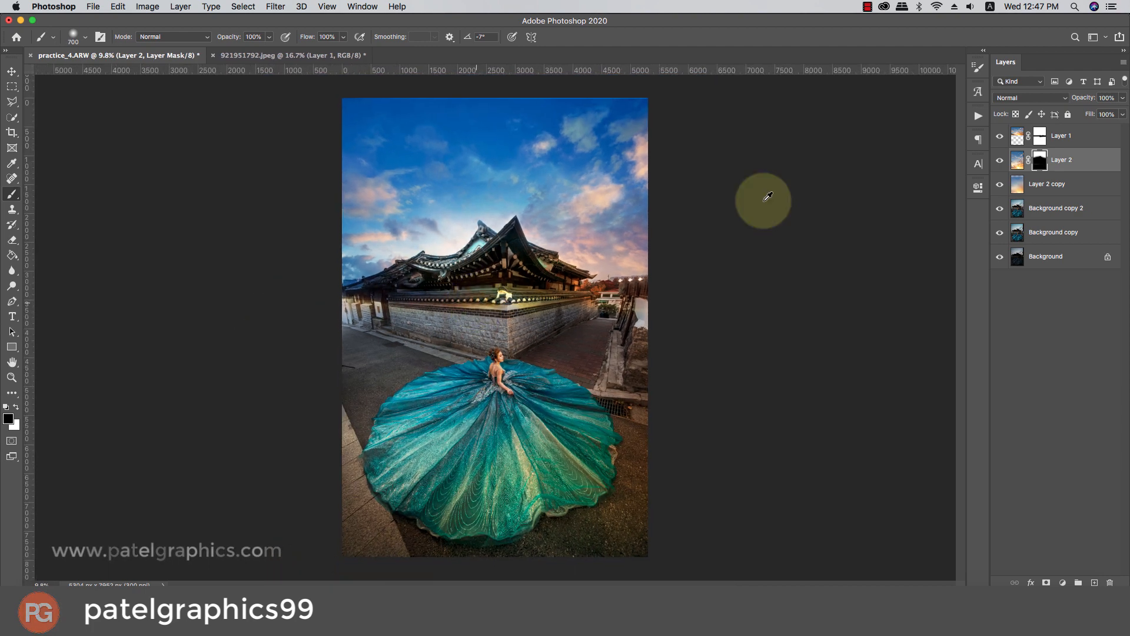
- Compare the picture with and without Layer 2 by switching its visibility off and on
click(1000, 160)
click(999, 160)
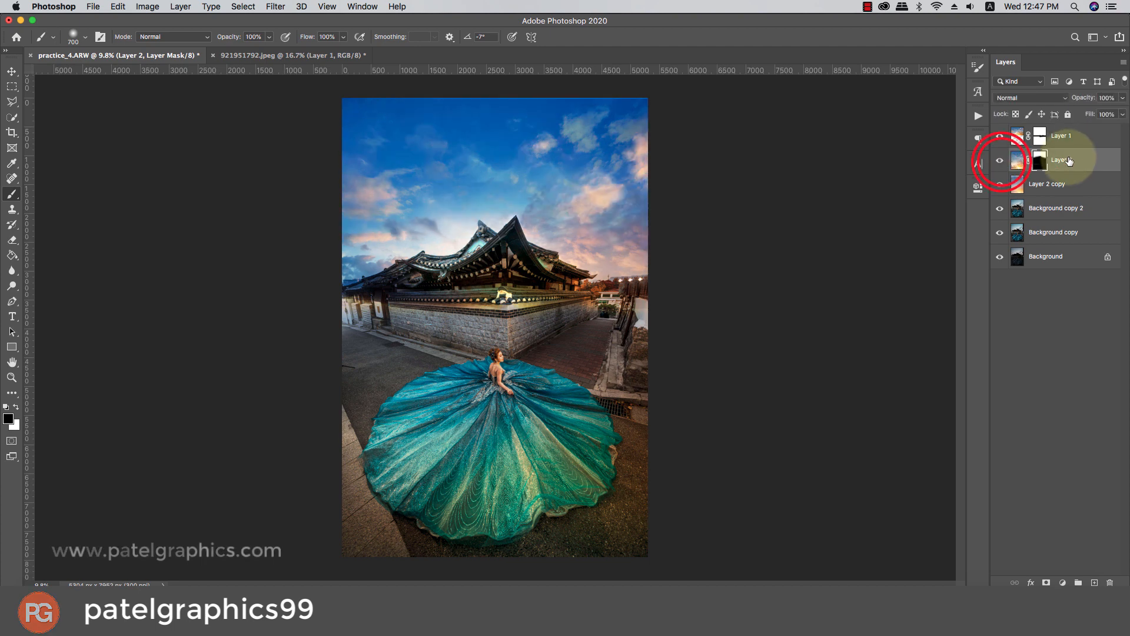
click(1070, 161)
click(1001, 160)
click(1000, 160)
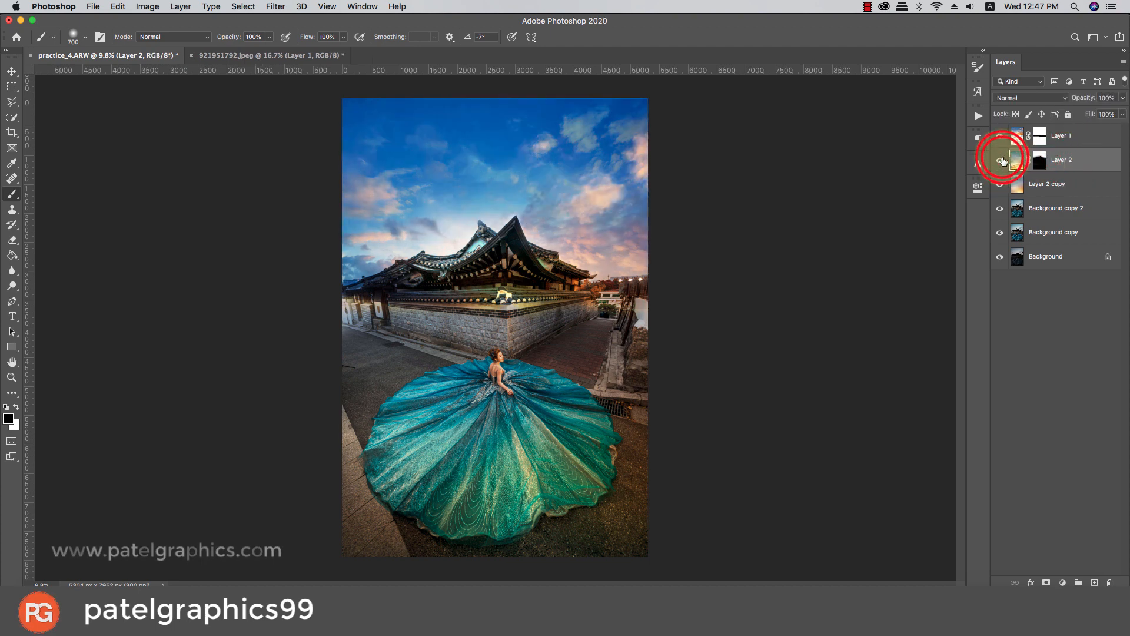
click(1000, 160)
click(1001, 160)
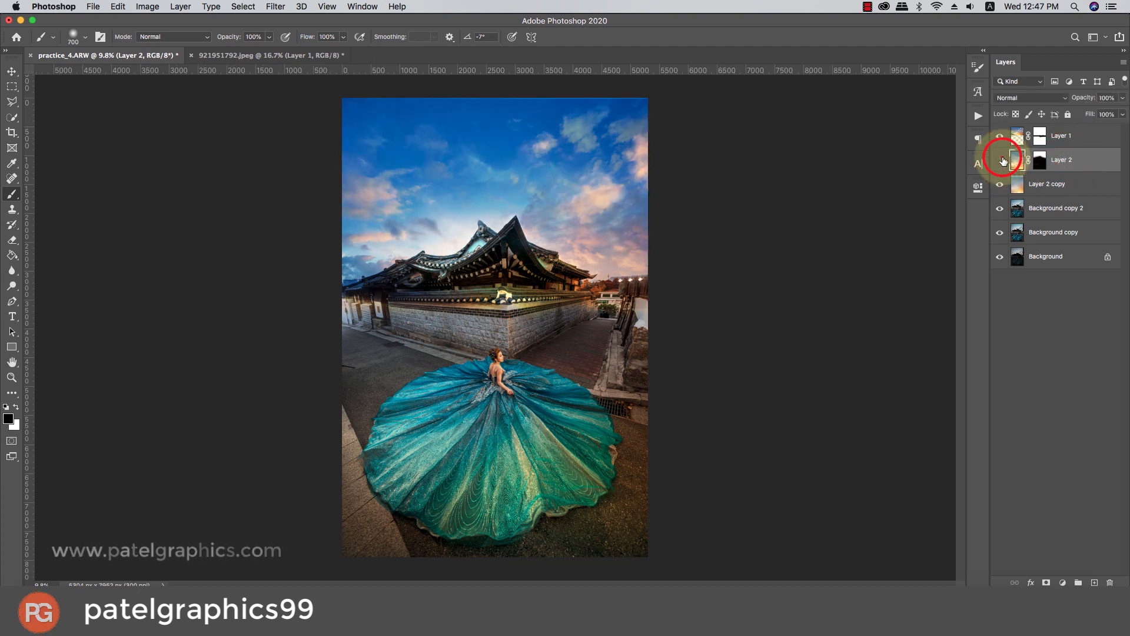
click(1000, 160)
click(1000, 161)
- Target Layer 2's mask and enlarge the brush to 1800 px
click(1040, 161)
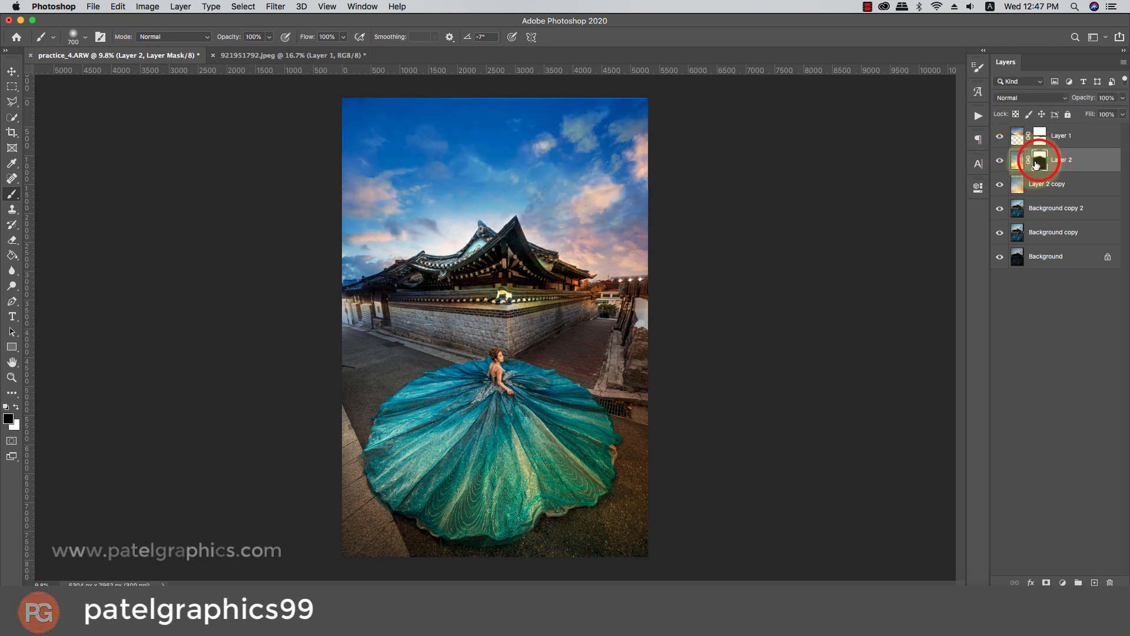
key(bracketright)
key(bracketright)
key(bracketright)
key(bracketright)
key(bracketright)
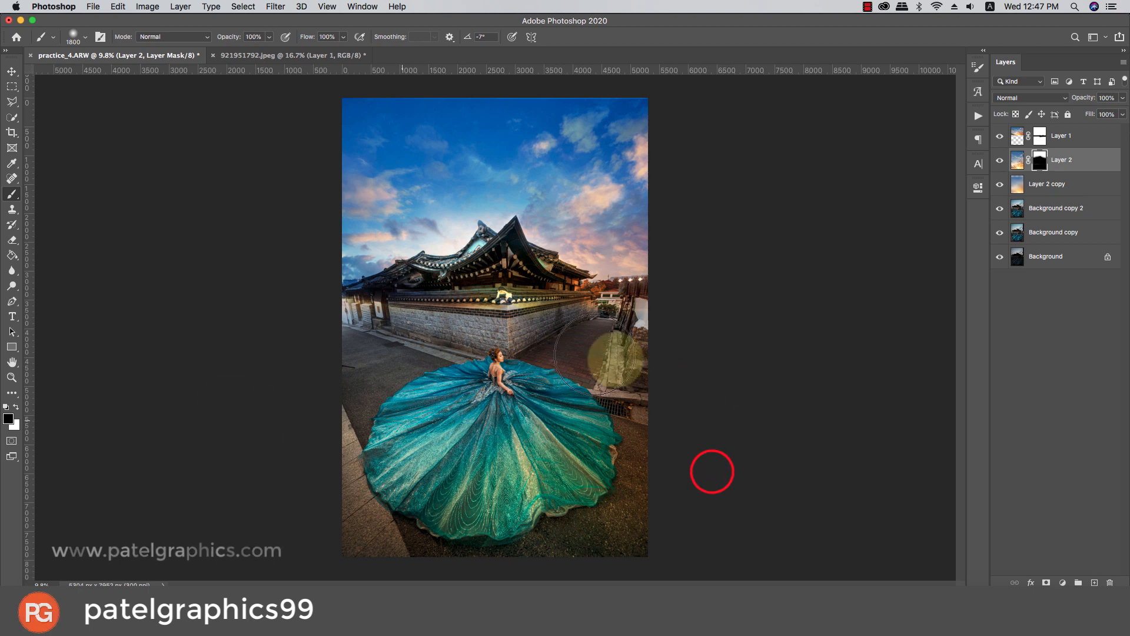
- Lower the opacity of Layer 2 to 34%
click(1122, 100)
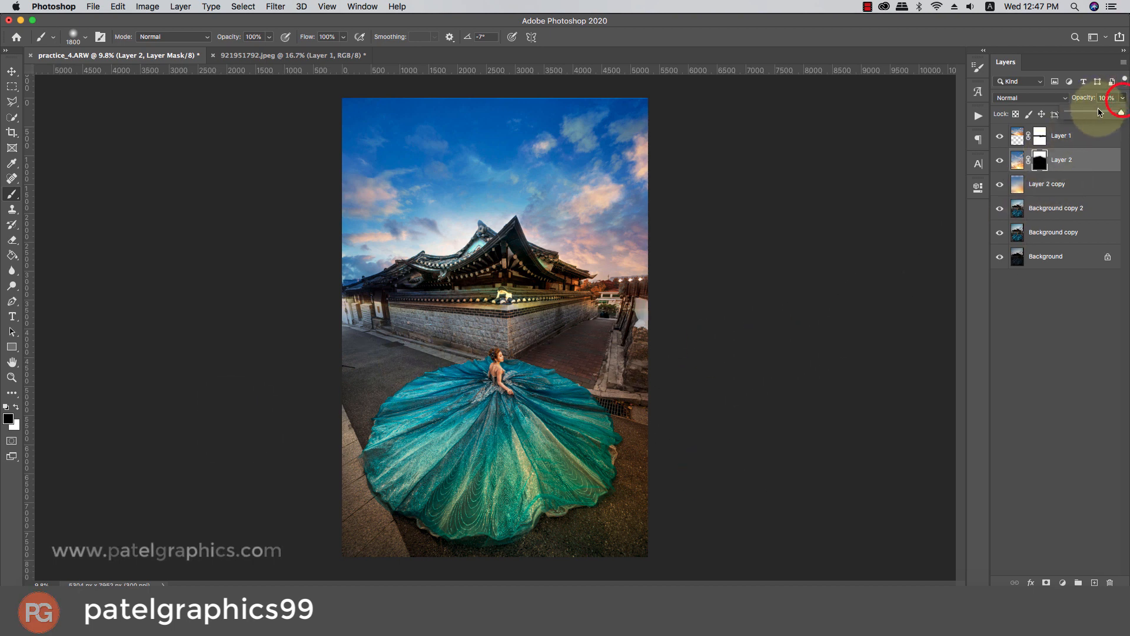
mouse_move(1097, 113)
mouse_down()
mouse_move(1049, 112)
mouse_move(1090, 114)
mouse_up()
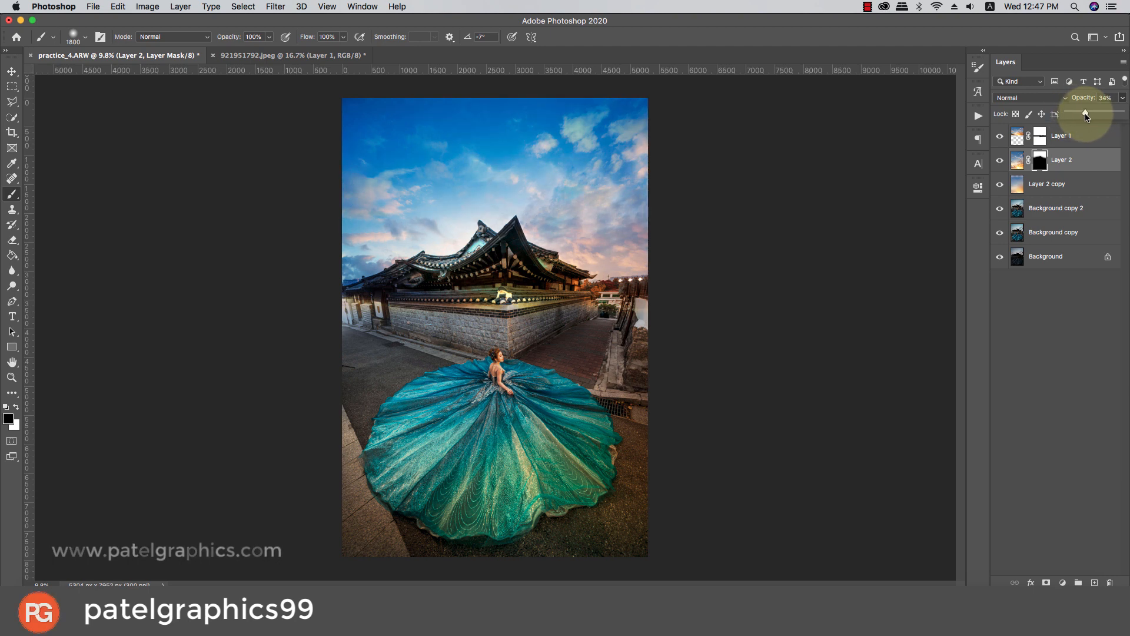
scroll(575, 253, down, 1)
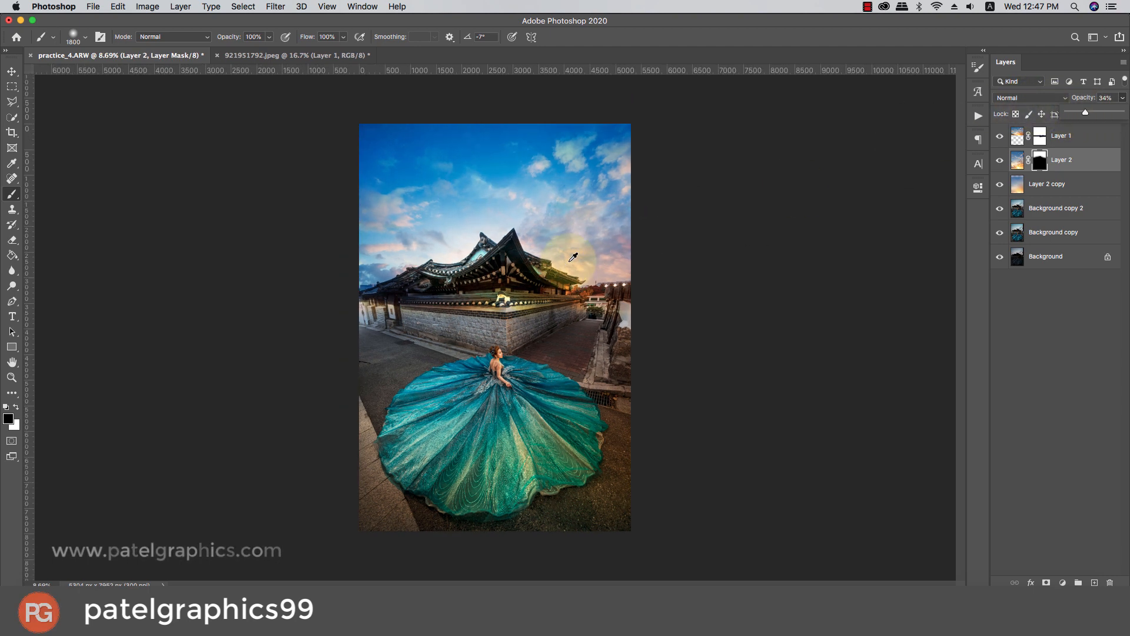
- Try the Screen blend mode on Layer 2 at 100% opacity
click(1008, 98)
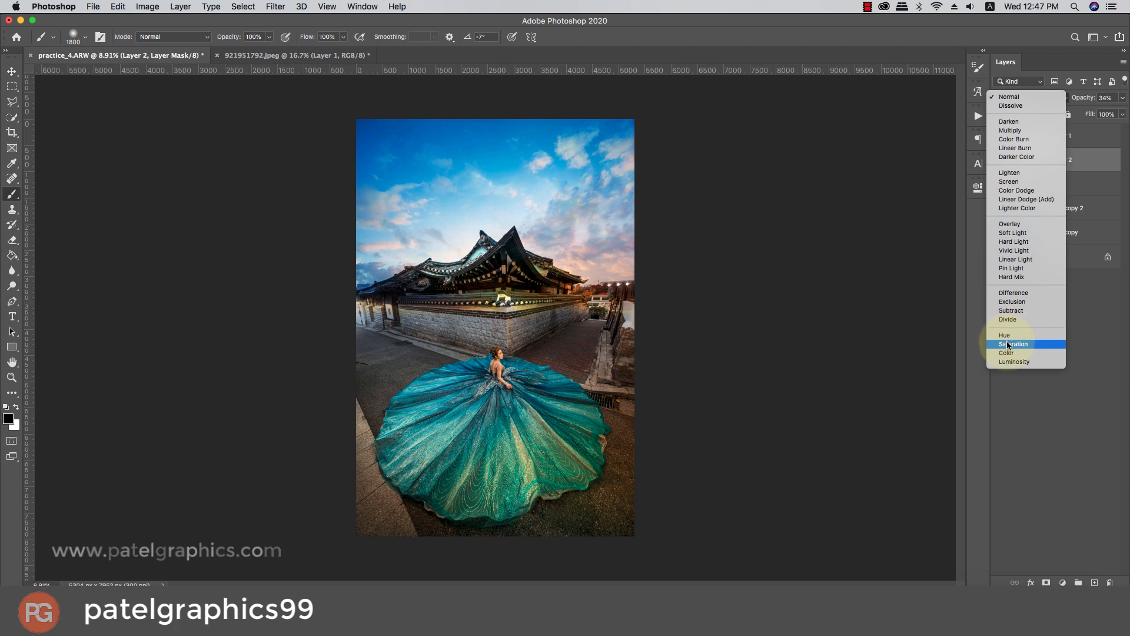
click(1009, 184)
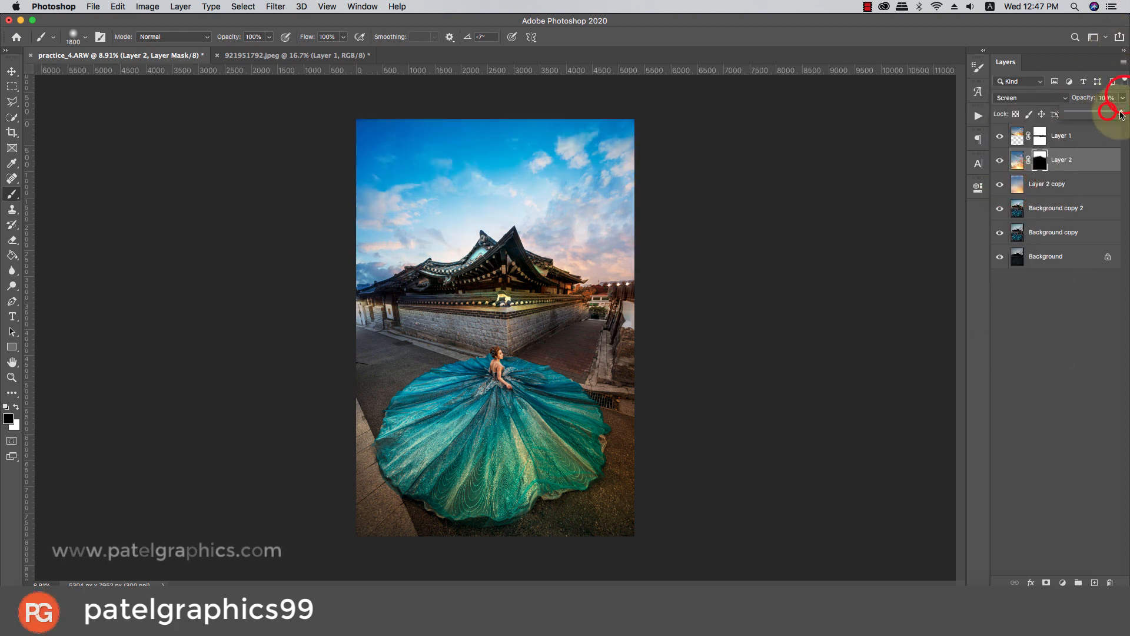
drag(1123, 98, 1128, 115)
- Set the blend mode of Layer 2 to Exclusion, compare with the layer hidden, and lower its opacity to about 28%
click(1015, 98)
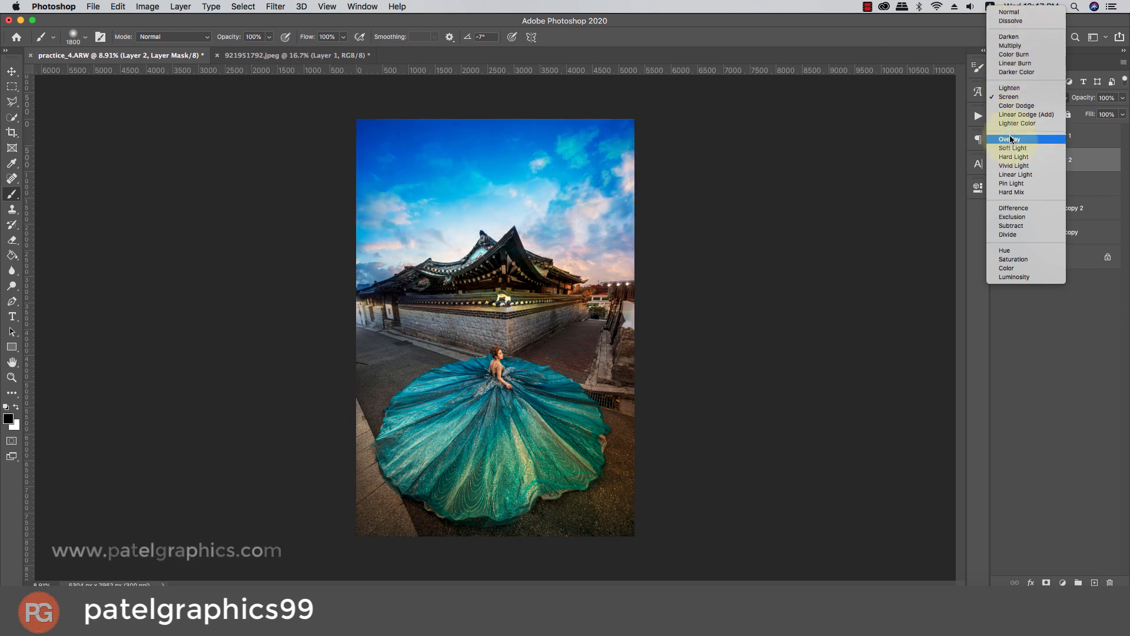
click(1010, 219)
click(1002, 159)
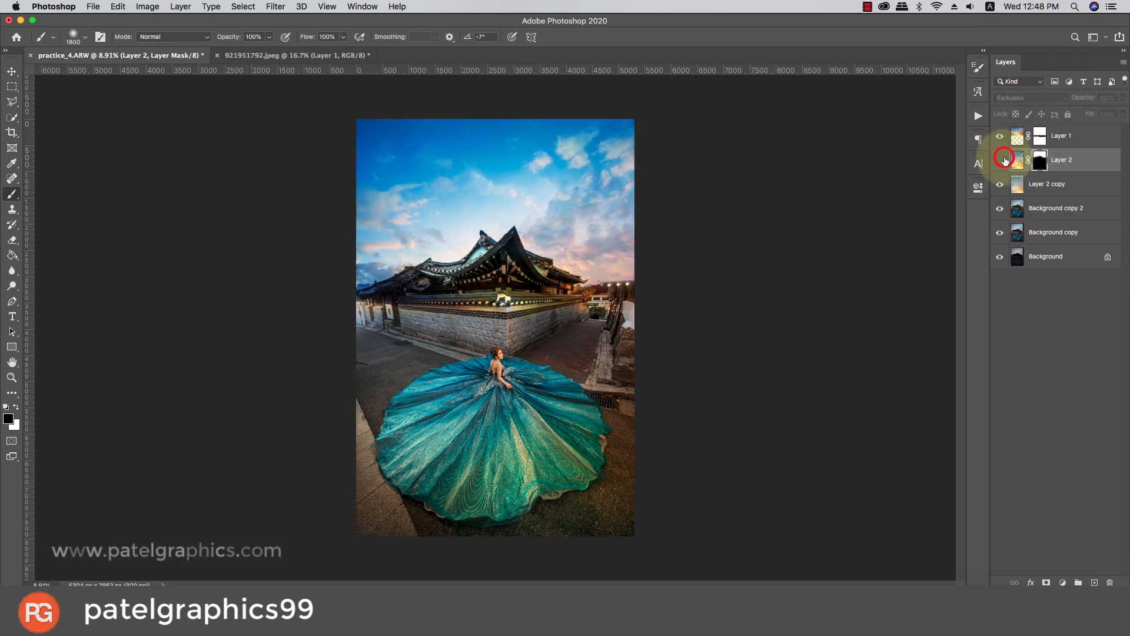
click(1001, 160)
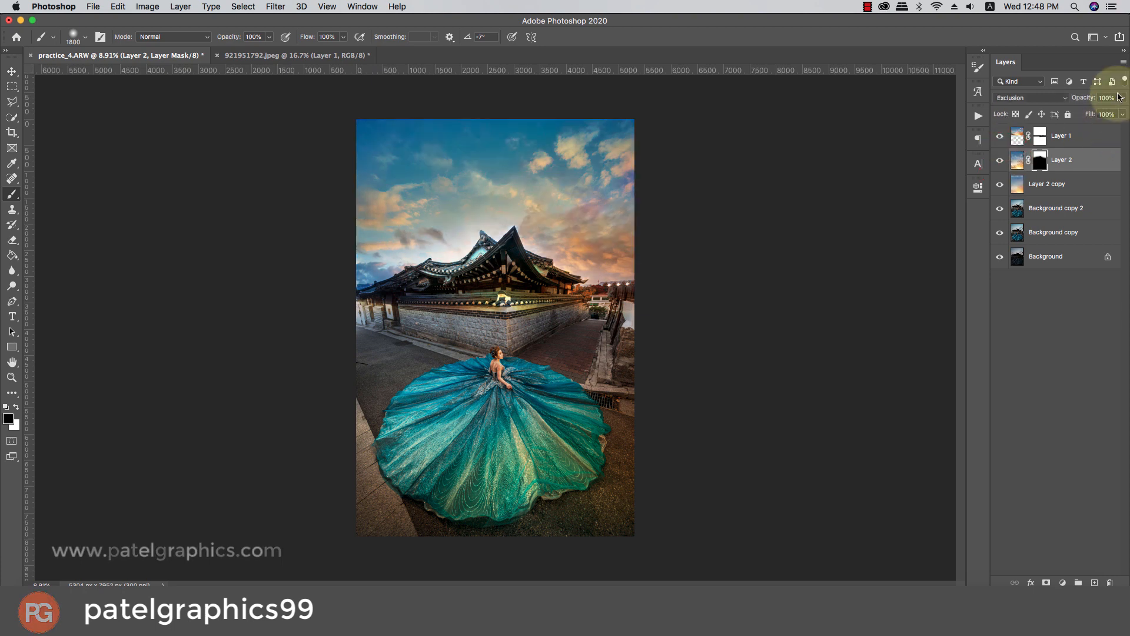
drag(1123, 96, 1077, 121)
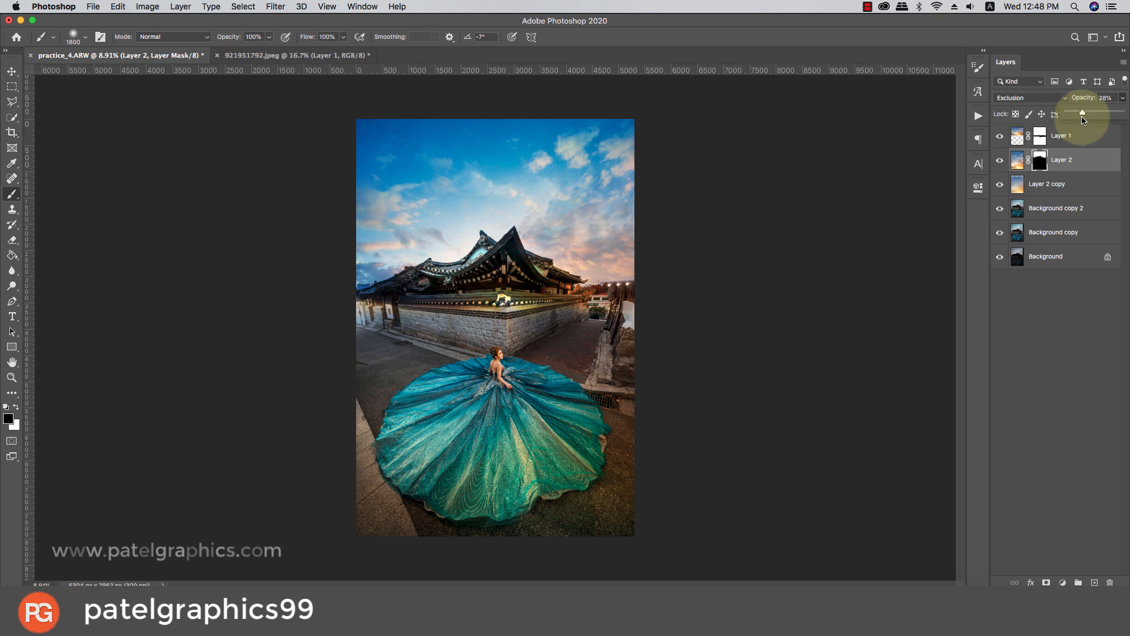
- Add a new layer above Layer 1 and apply the merged image to it with Multiply blending at 100% opacity
click(1088, 135)
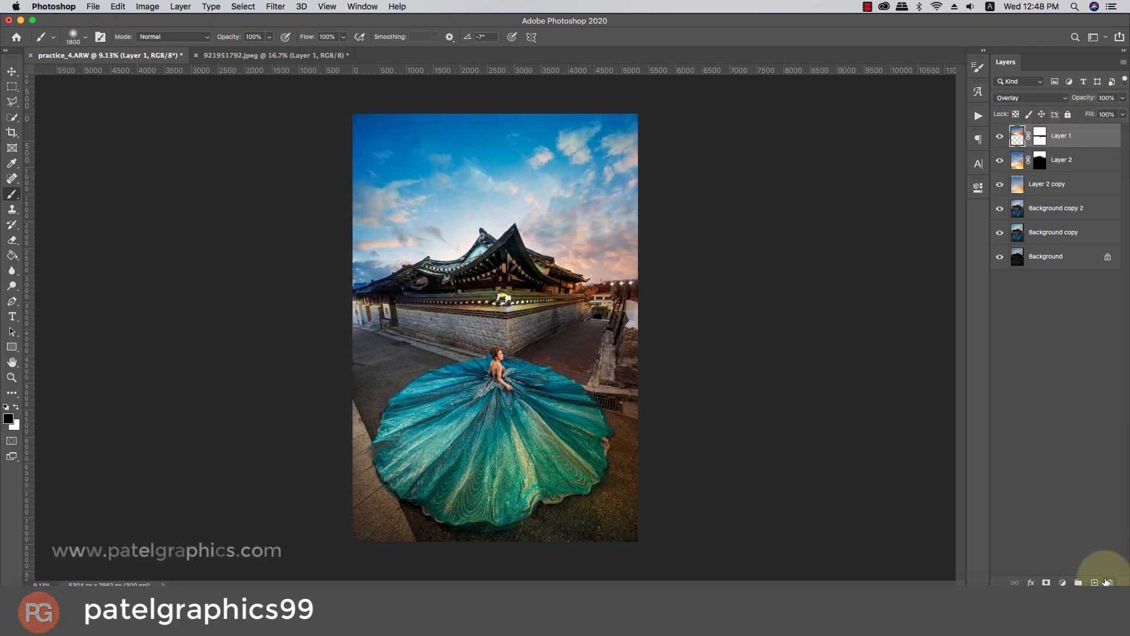
click(1095, 582)
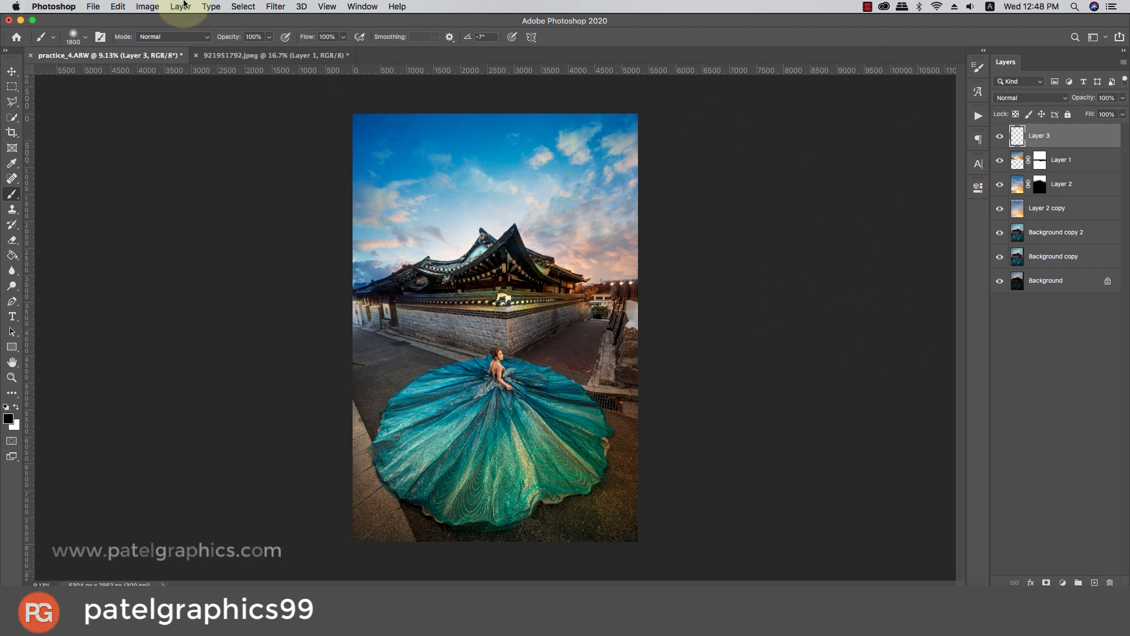
click(148, 8)
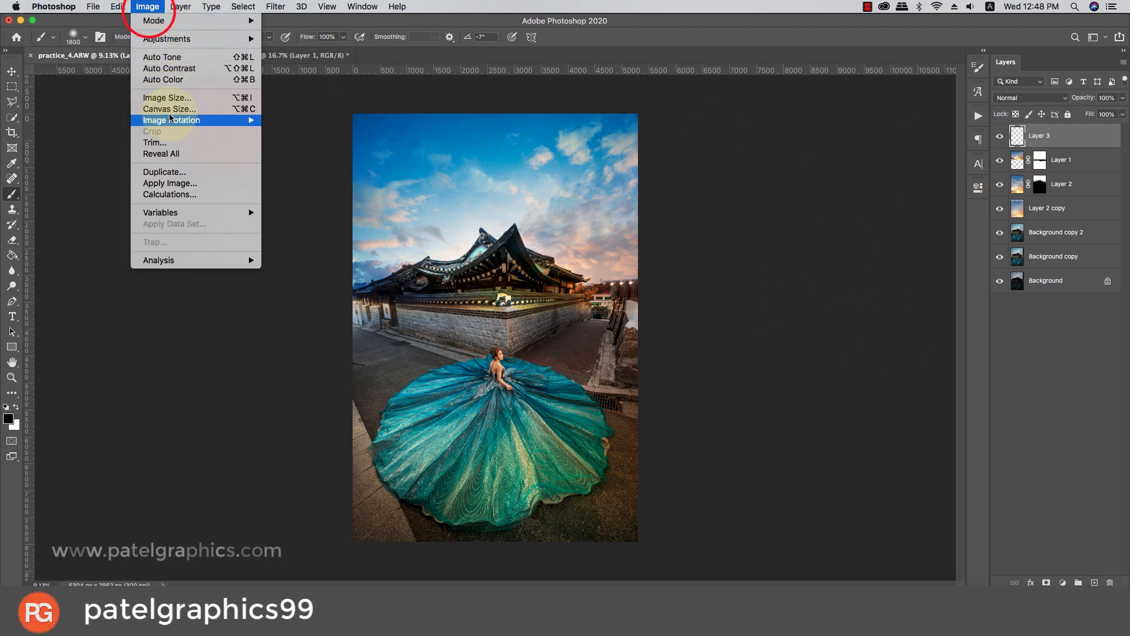
click(154, 187)
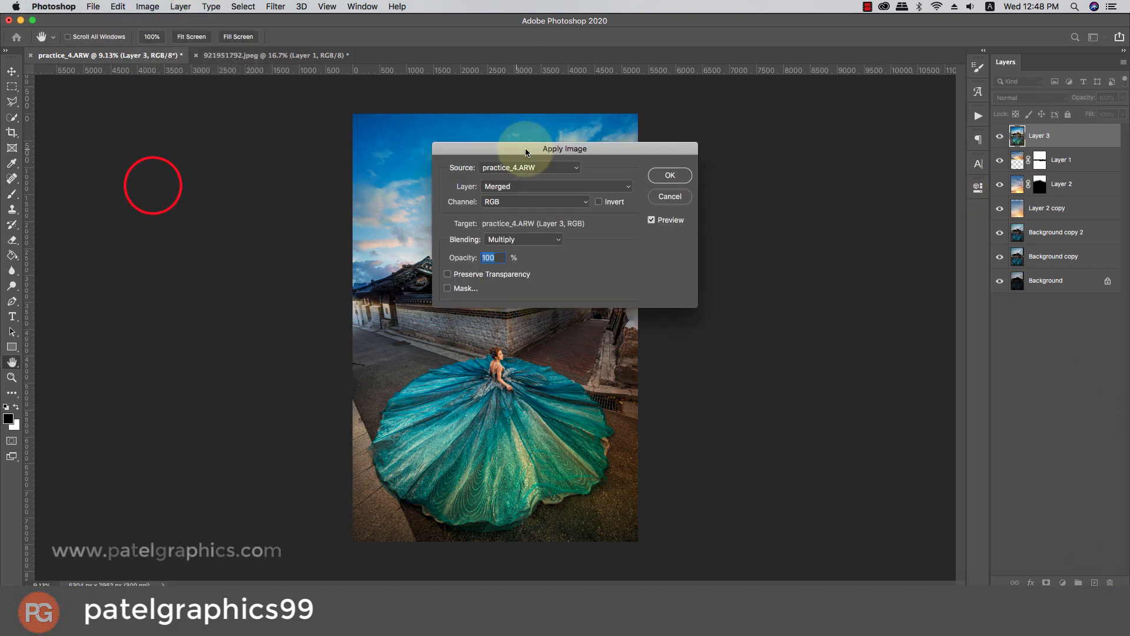
click(669, 174)
key(b)
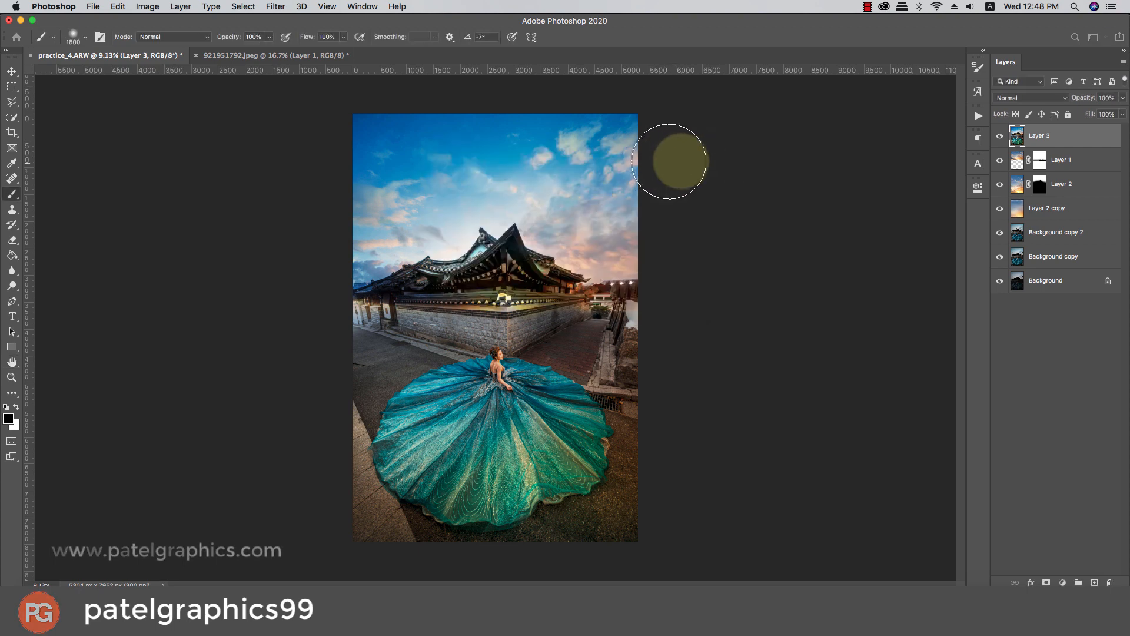
- Start the Camera Raw filter on Layer 3 and apply the automatic tone adjustment
click(264, 9)
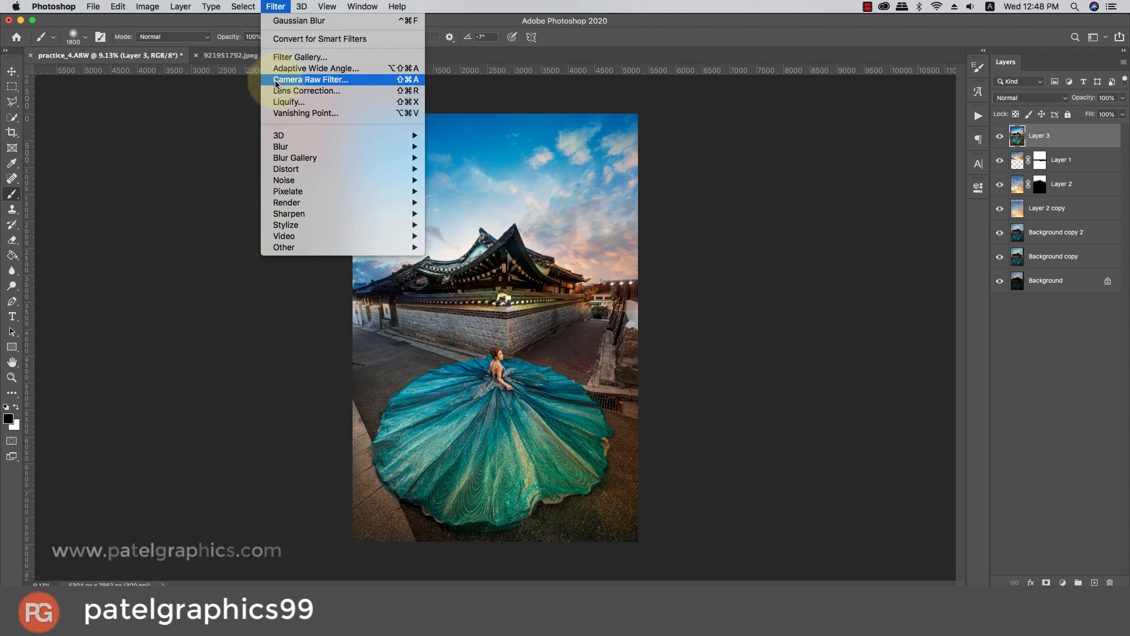
click(290, 81)
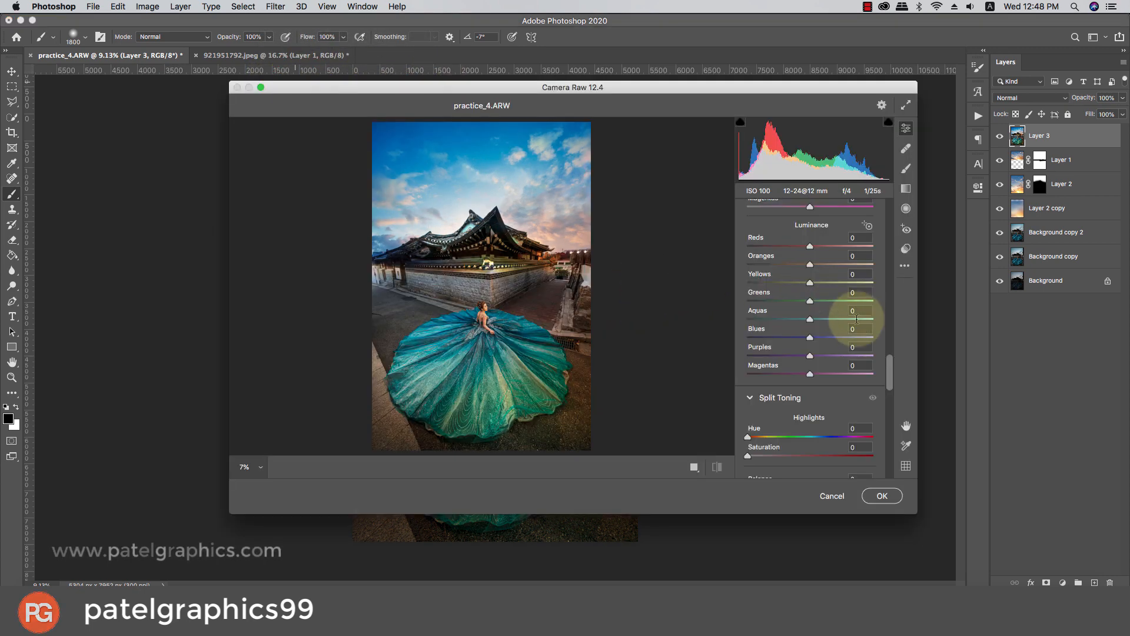
drag(889, 361, 890, 201)
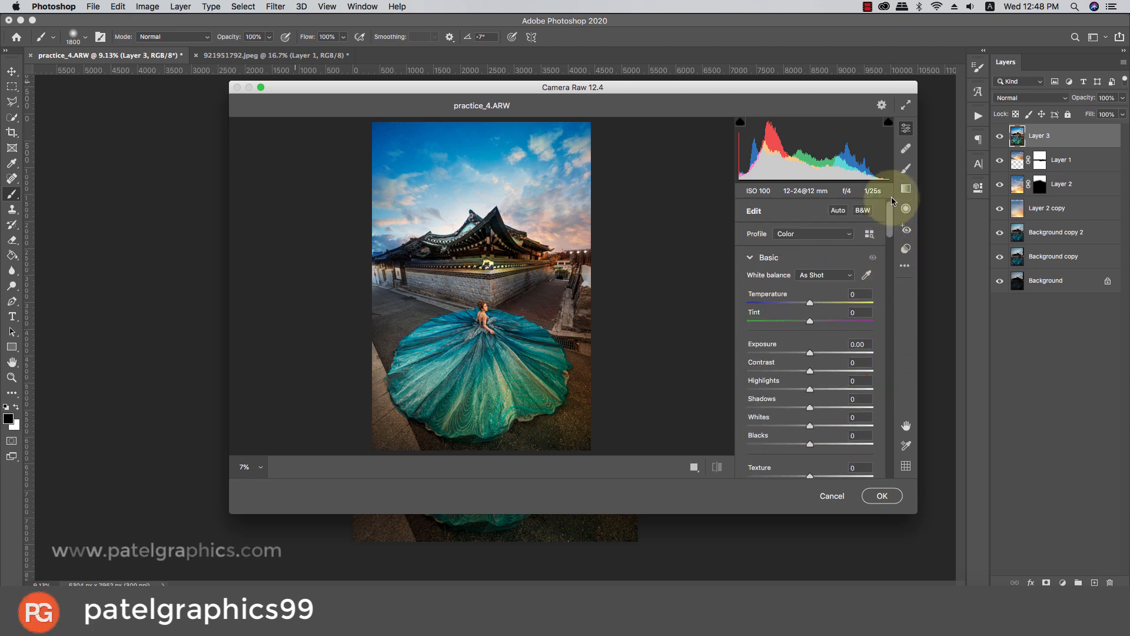
click(839, 211)
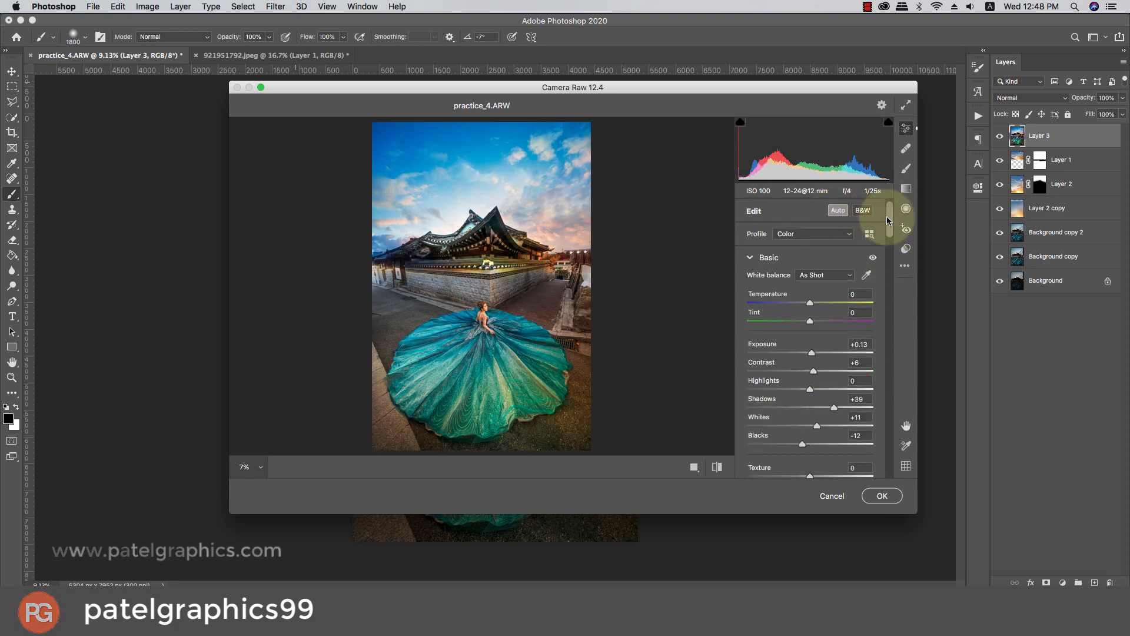
- Calibrate the primaries: blue hue -12 and saturation +18, green hue +18 and saturation -14, red hue +13 and saturation -10
drag(889, 221, 800, 447)
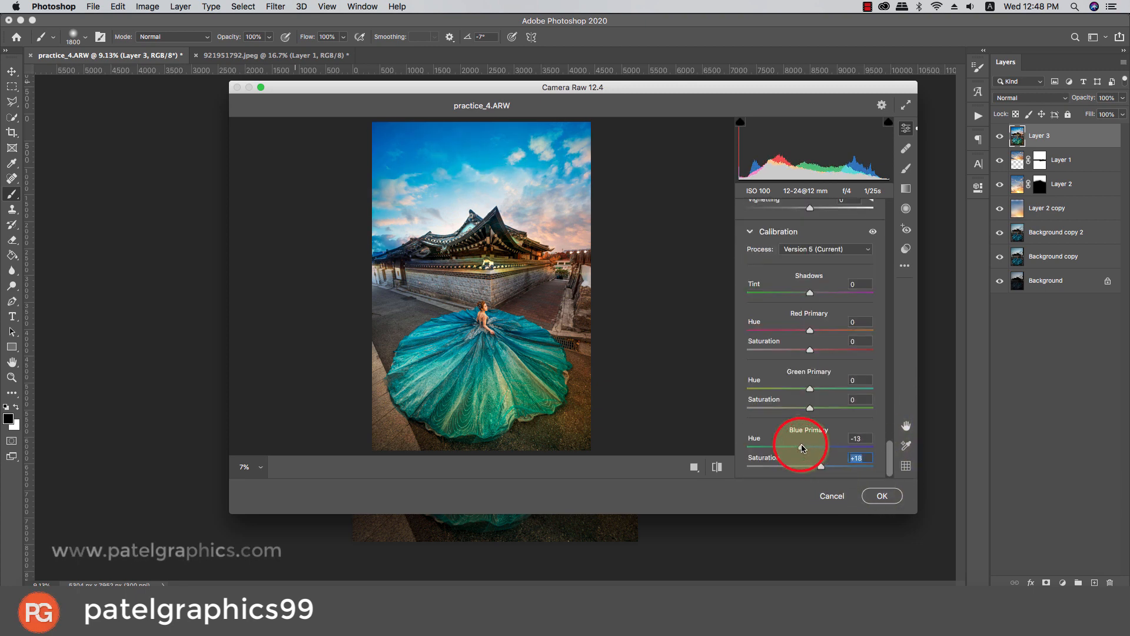
click(802, 448)
click(802, 407)
drag(810, 389, 823, 389)
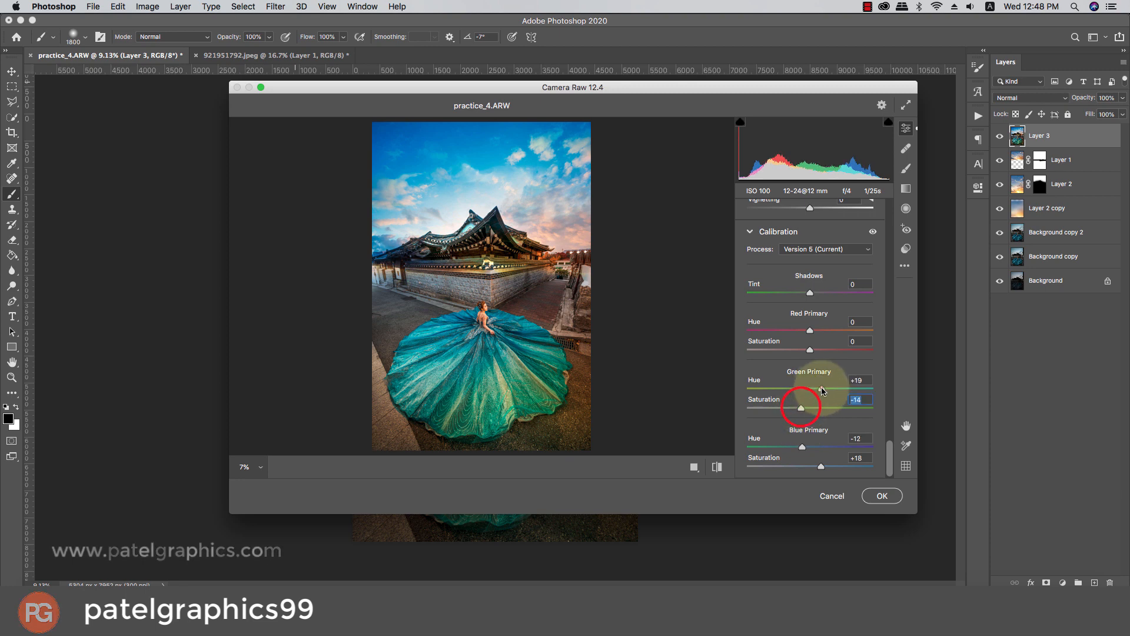
click(821, 389)
click(804, 351)
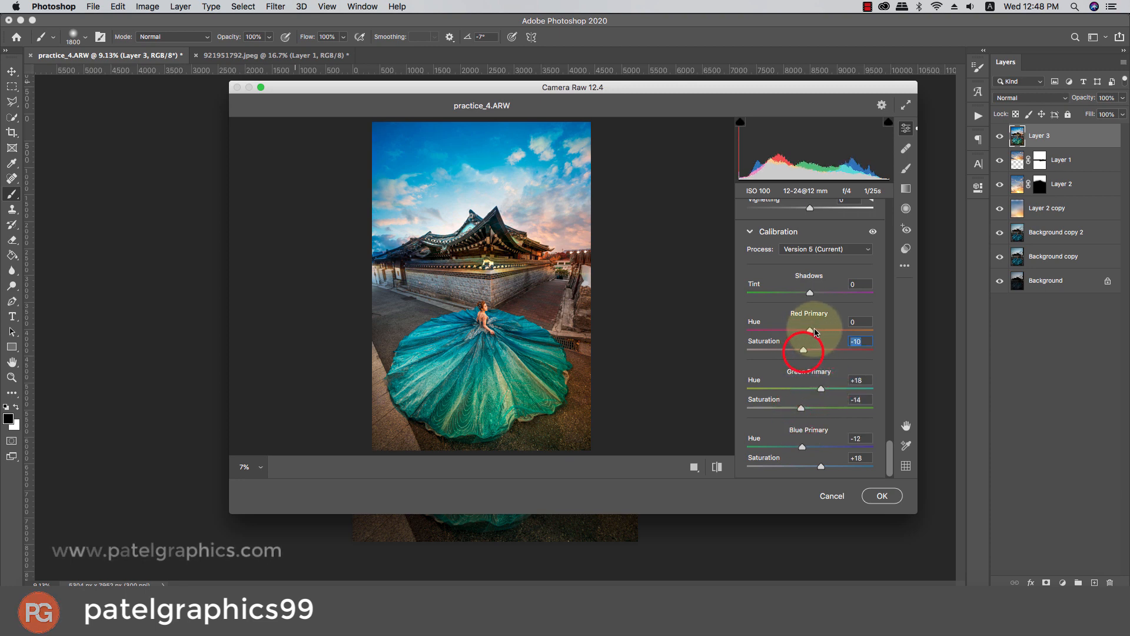
click(819, 331)
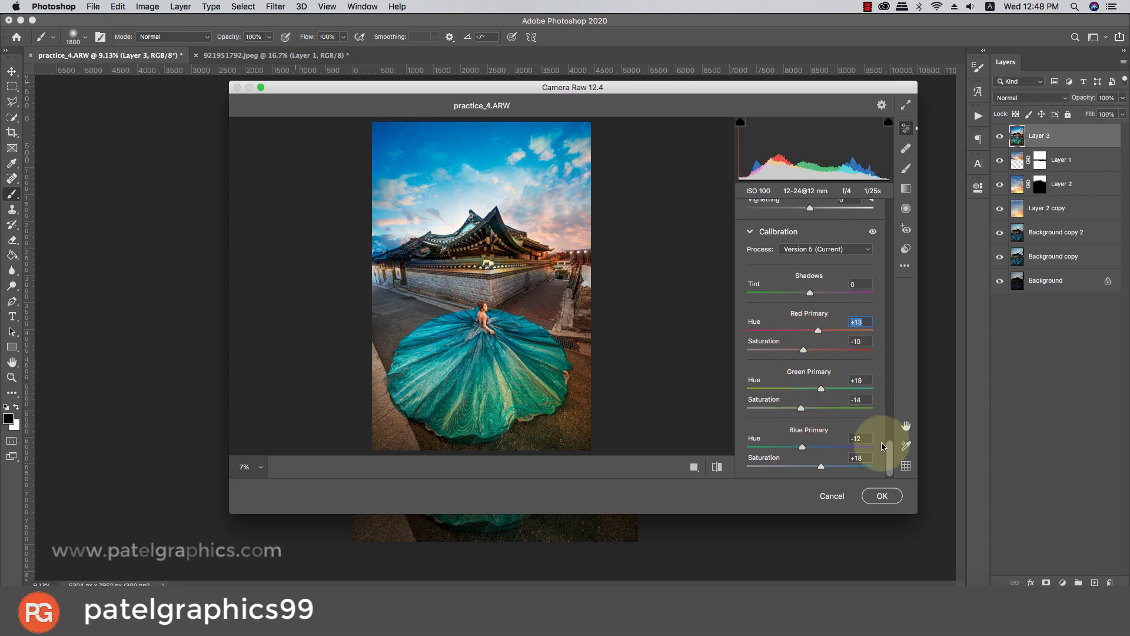
- Set Vibrance to +21 and Clarity to +8, and apply the Camera Raw filter to Layer 3
drag(889, 454, 897, 255)
scroll(866, 270, up, 1)
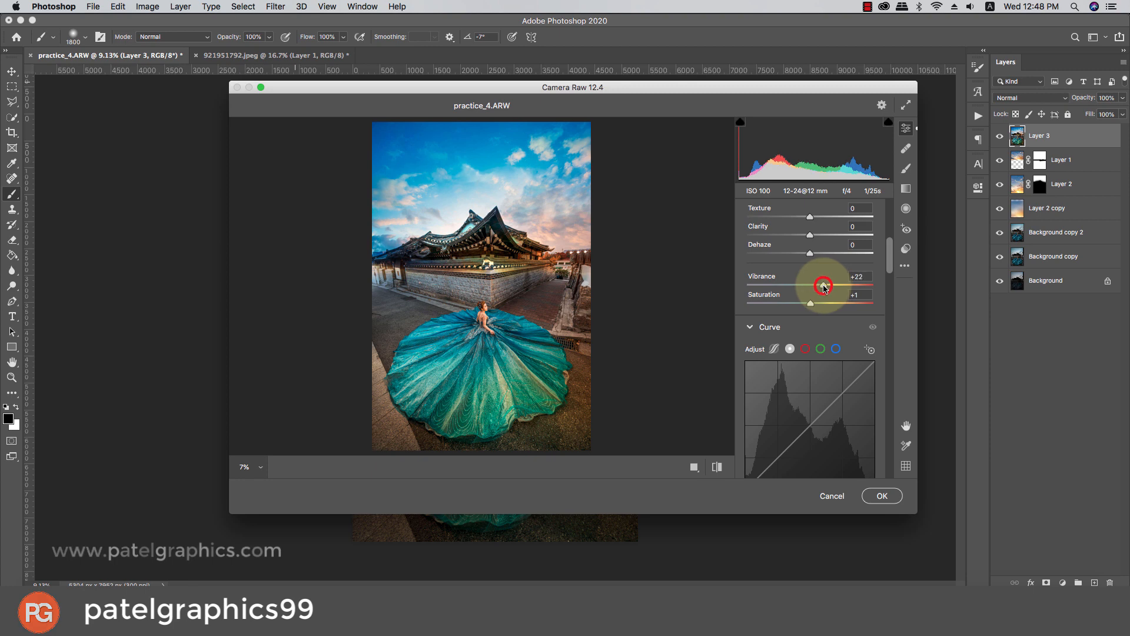
click(818, 238)
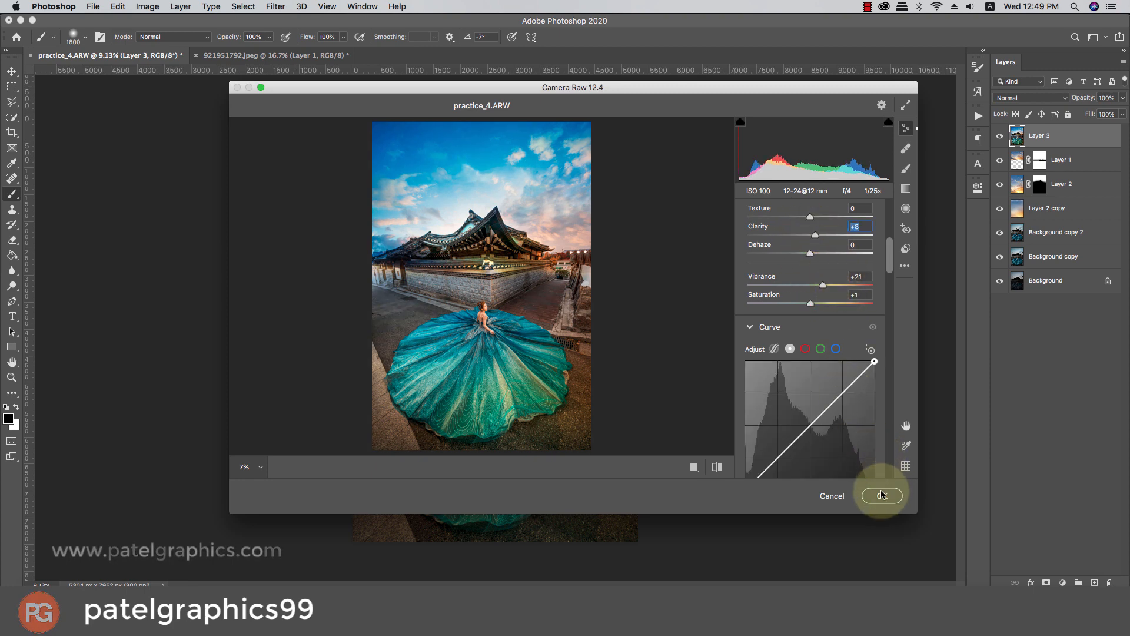
click(906, 248)
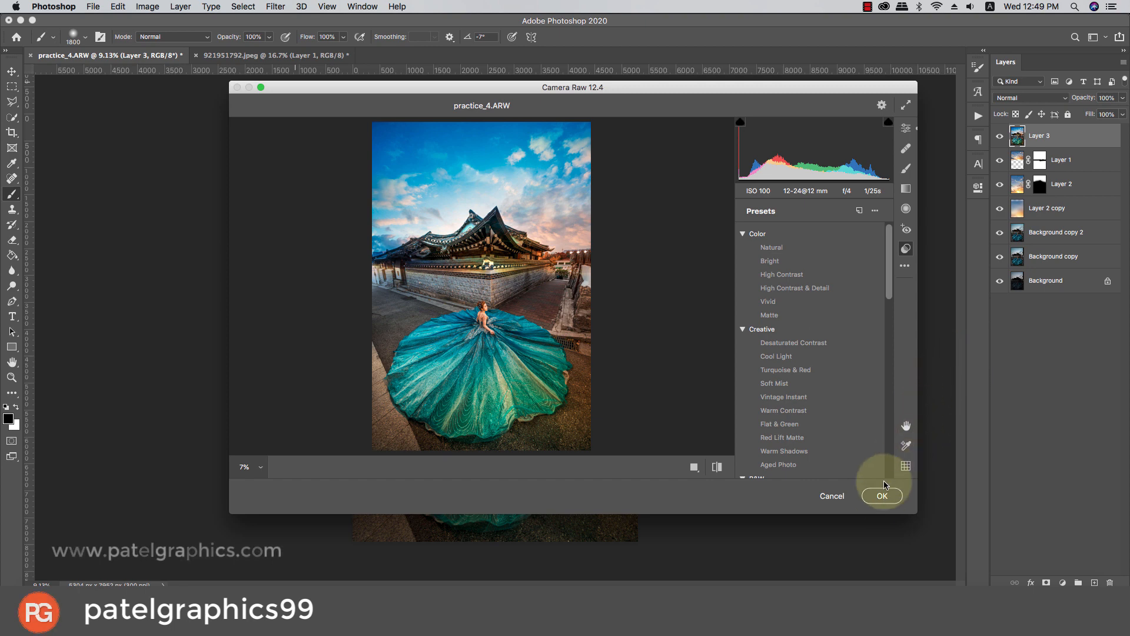
click(883, 496)
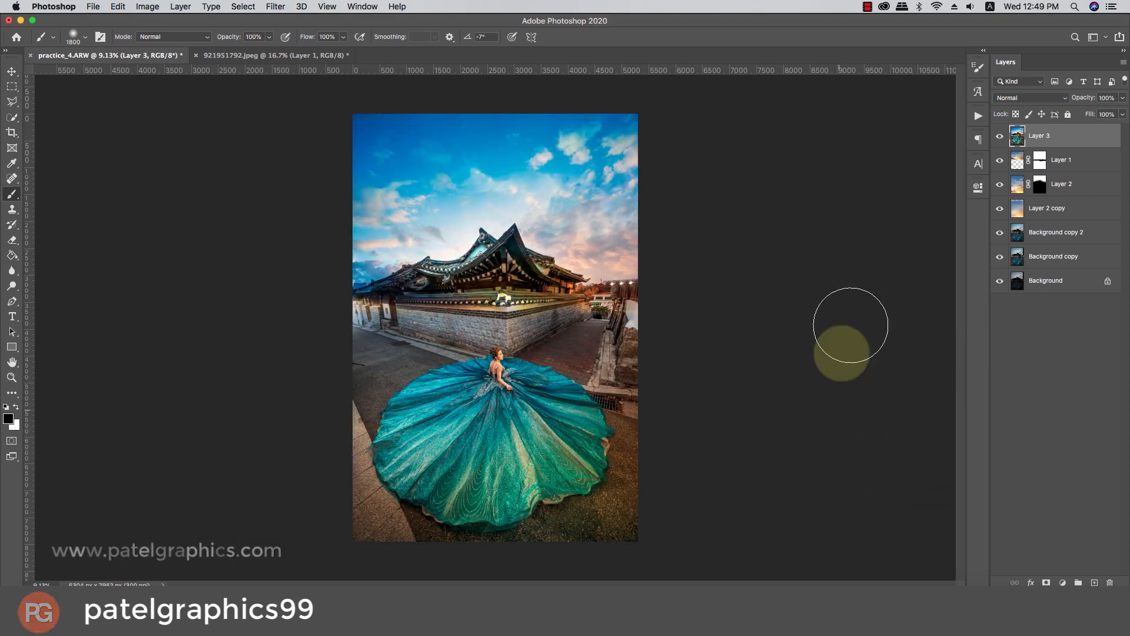
- Compare the image with Layer 3 hidden and shown, and group all layers above the Background
click(1001, 137)
click(1001, 137)
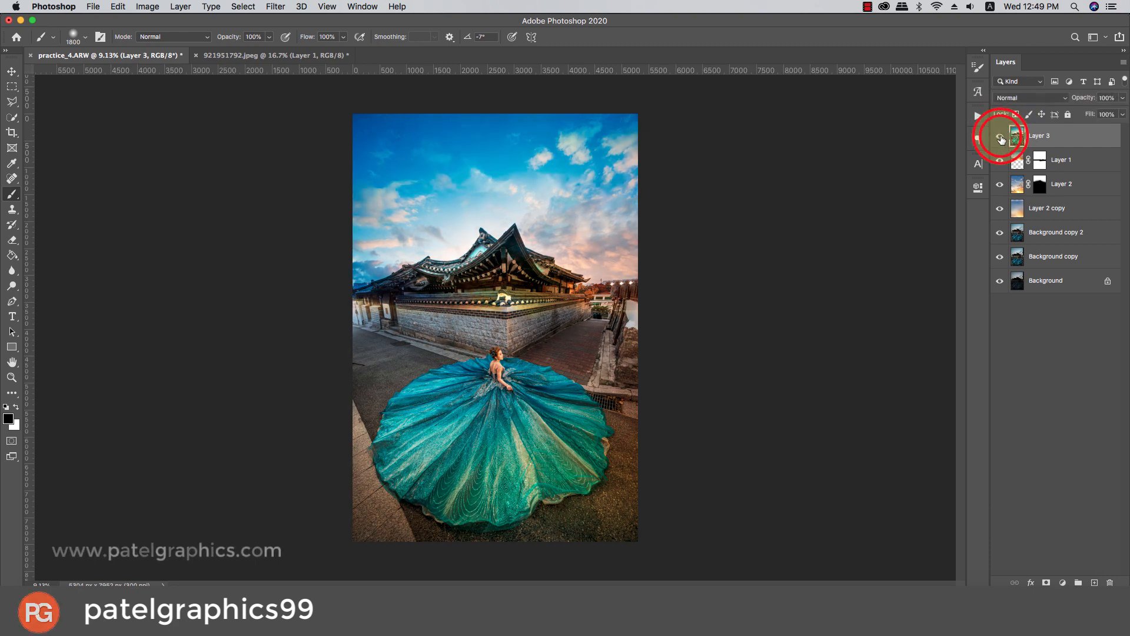
key(alt+super+a)
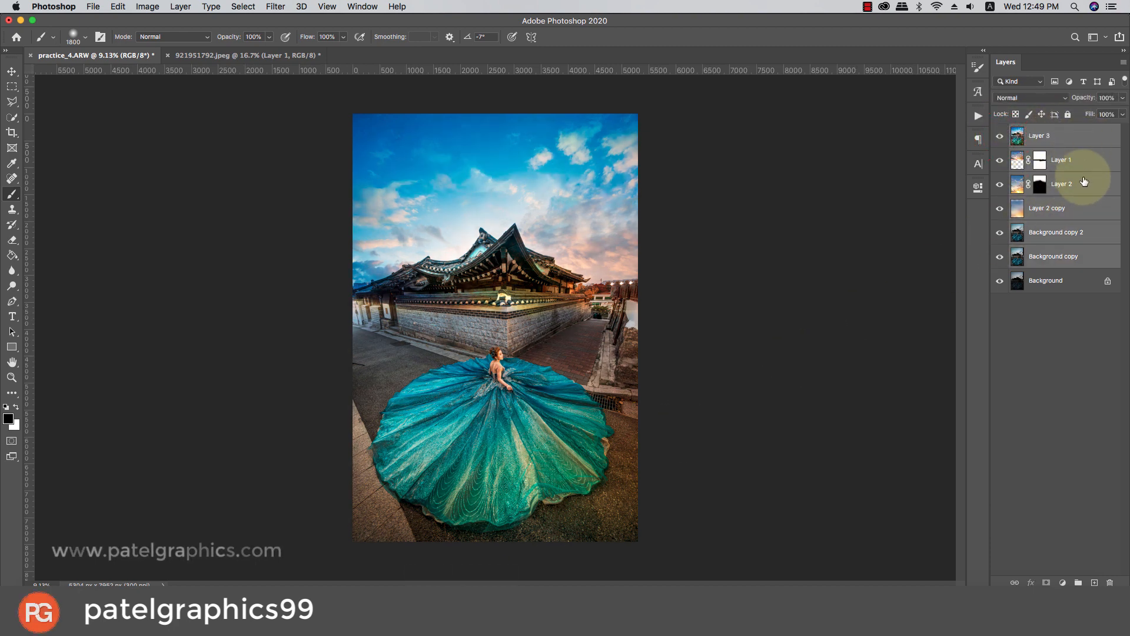
key(super+g)
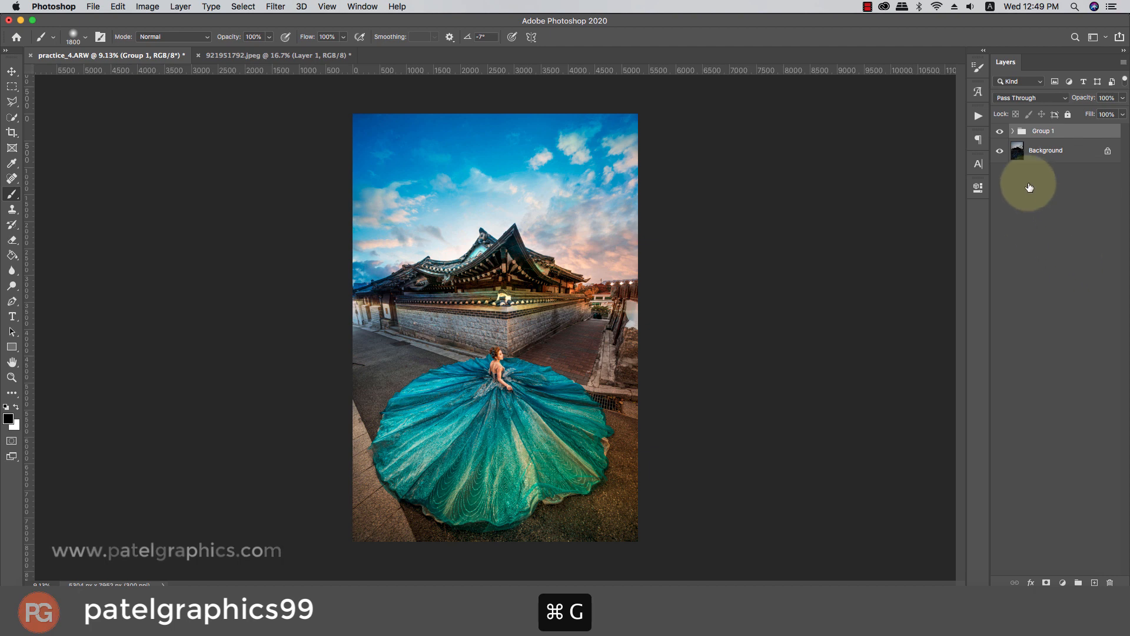
- Compare the whole photo before and after the edit by hiding and showing Group 1 repeatedly
key(super+0)
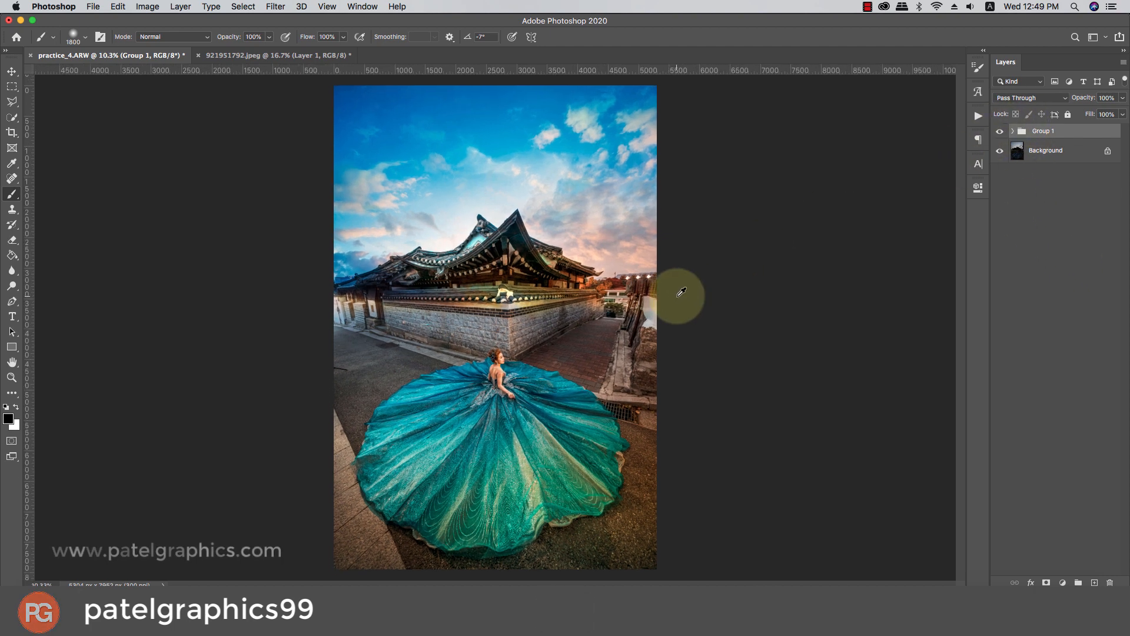
click(1001, 132)
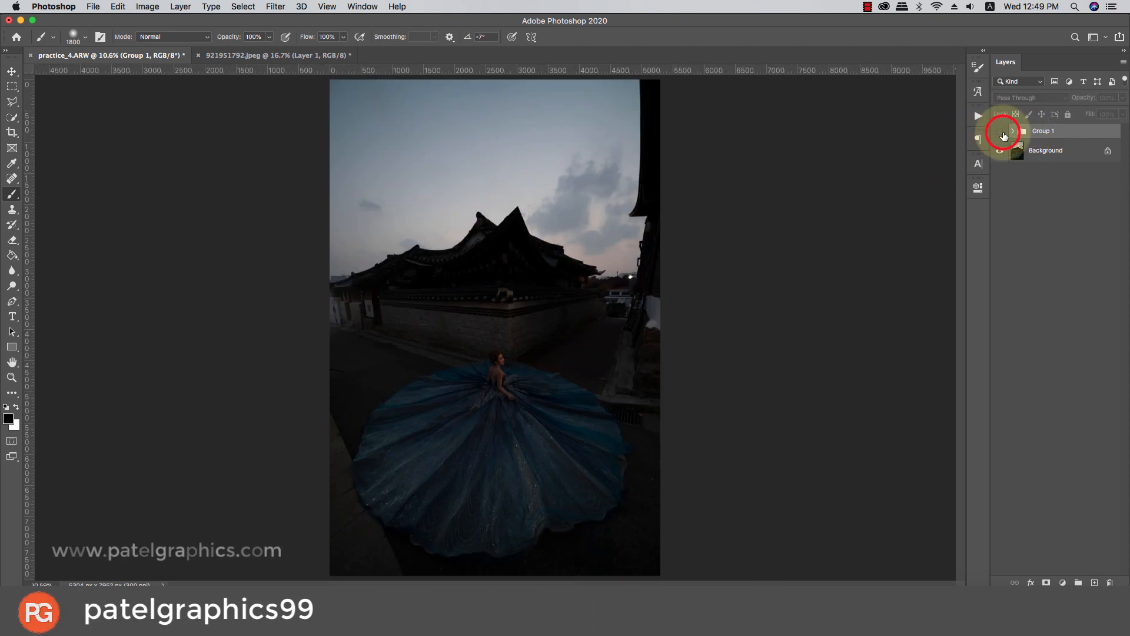
click(1004, 134)
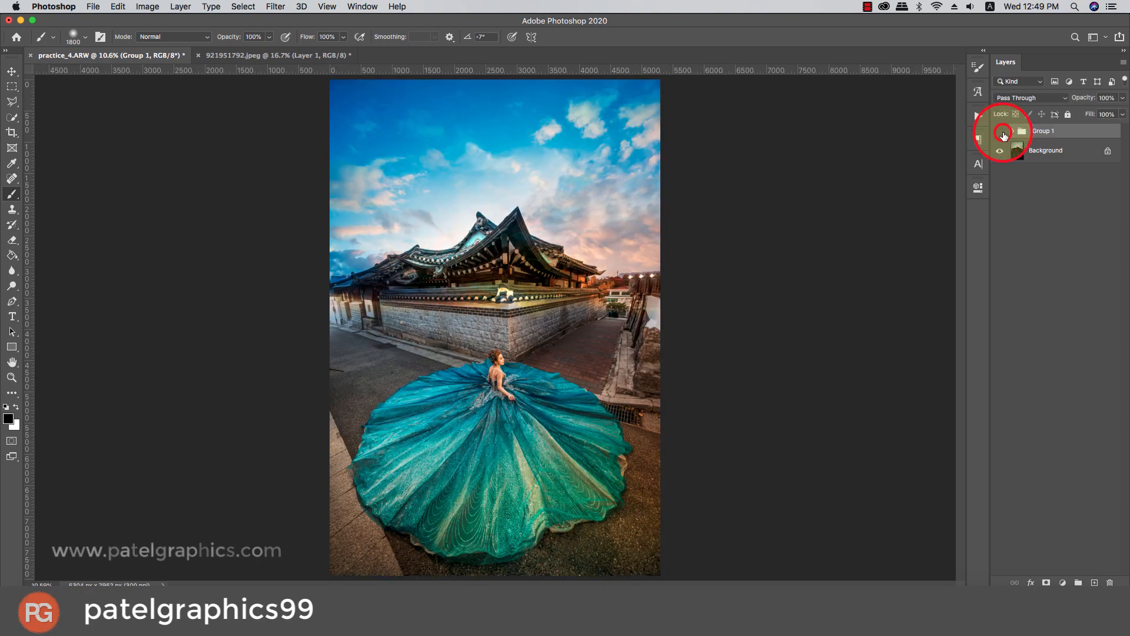
click(1004, 135)
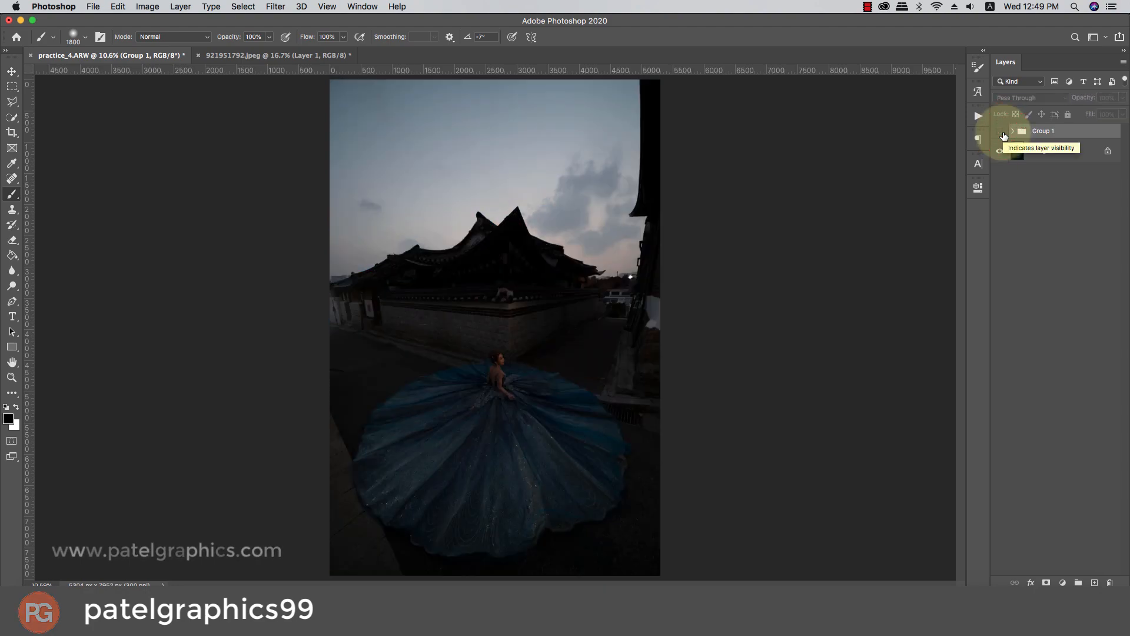
click(1001, 133)
click(1004, 135)
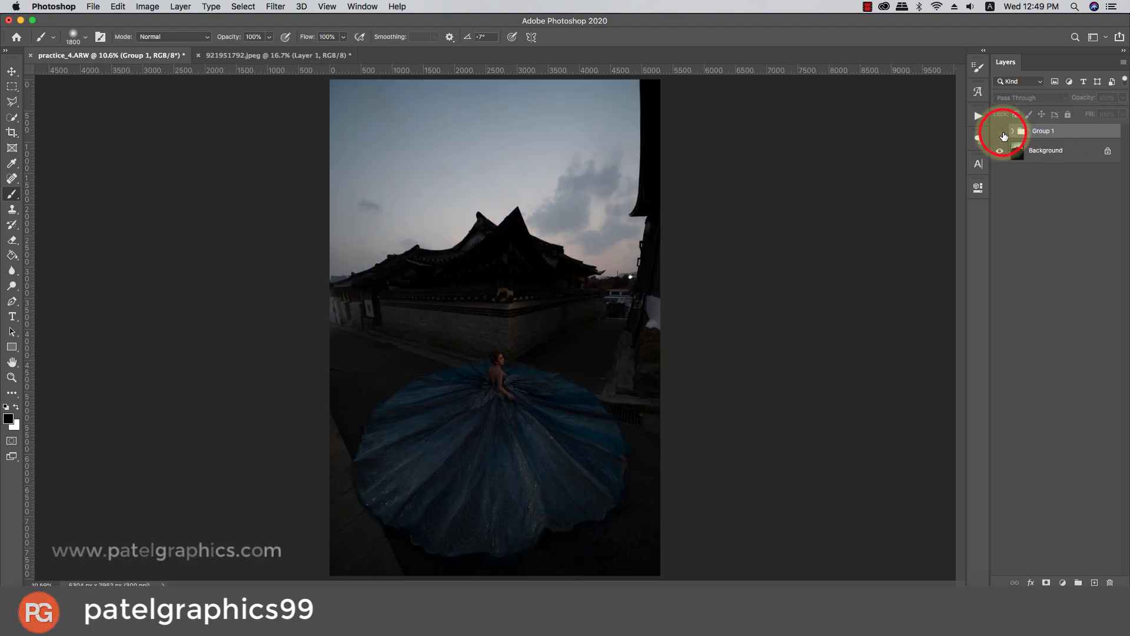
click(1004, 135)
- Examine the woman and her gown up close with Group 1 hidden and shown, and review the full composition again
scroll(498, 357, up, 1)
scroll(499, 358, up, 10)
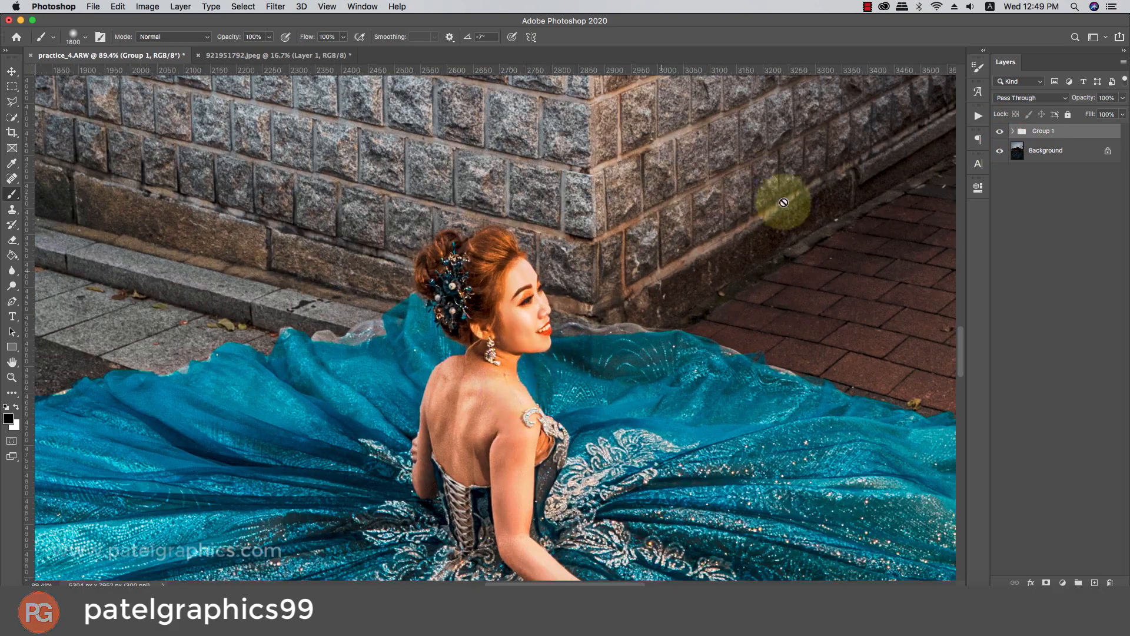
click(1000, 132)
click(1000, 131)
scroll(694, 234, down, 10)
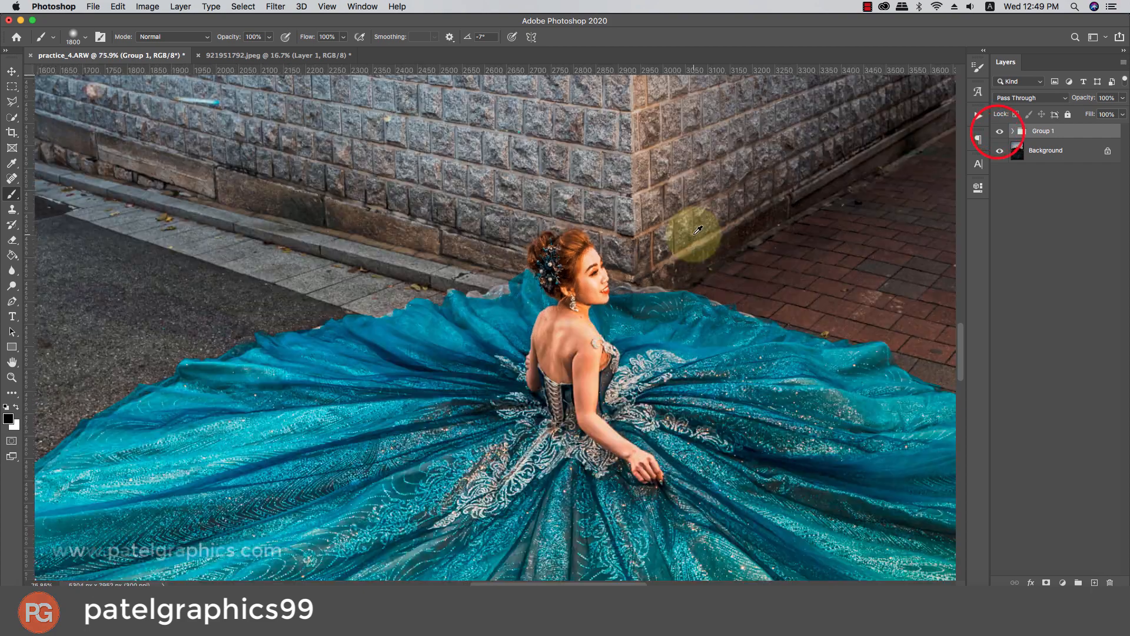
scroll(696, 232, up, 2)
scroll(696, 232, down, 2)
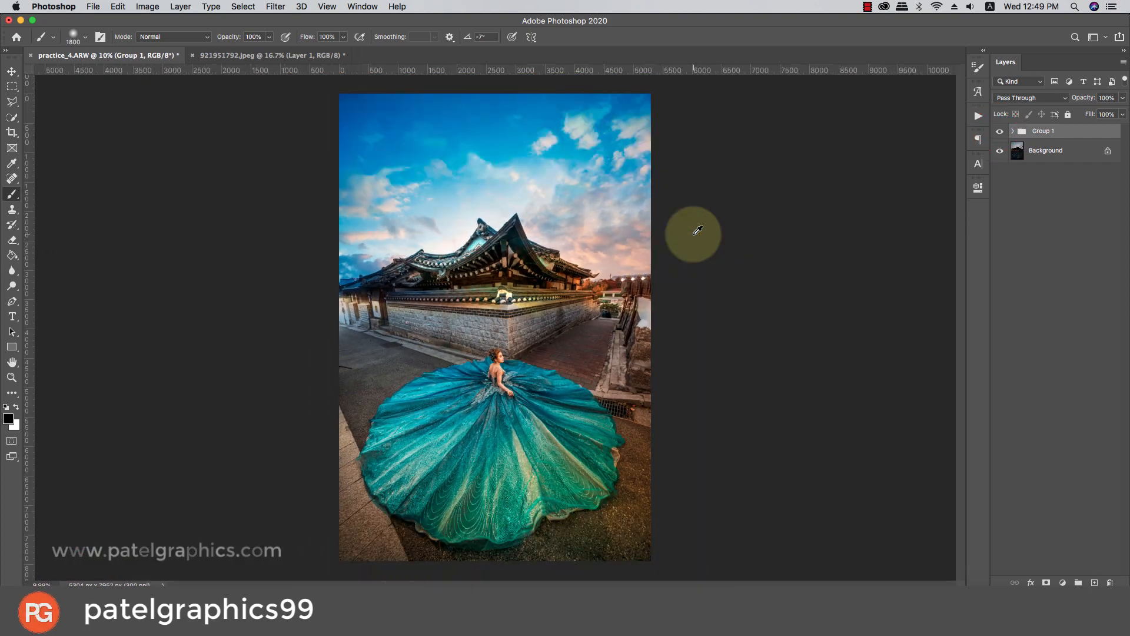
scroll(696, 232, up, 1)
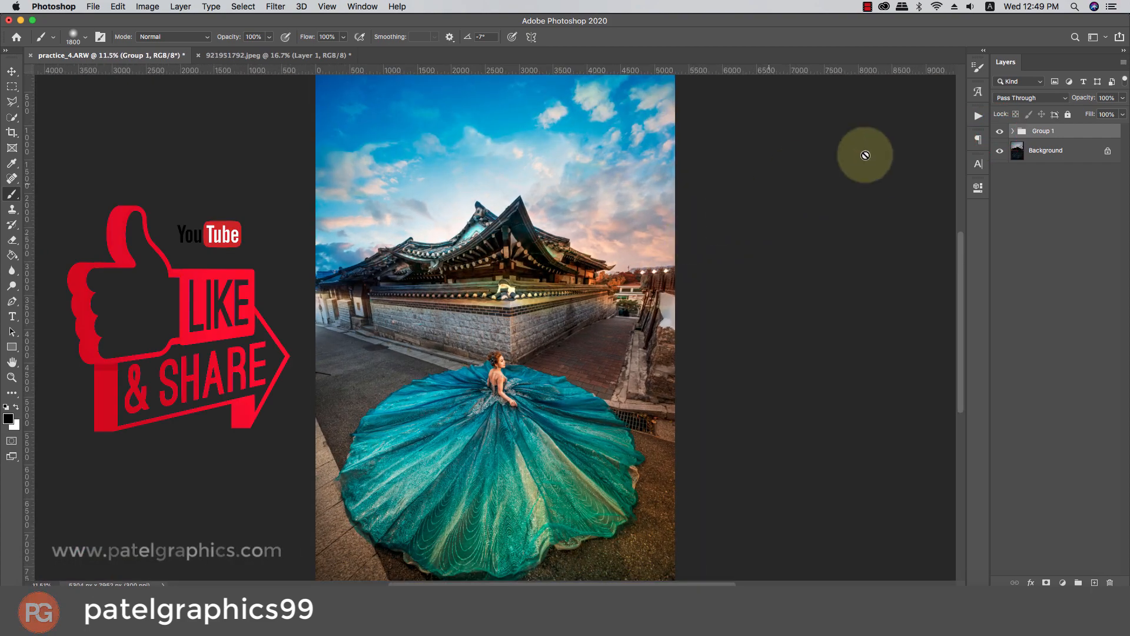
click(1000, 131)
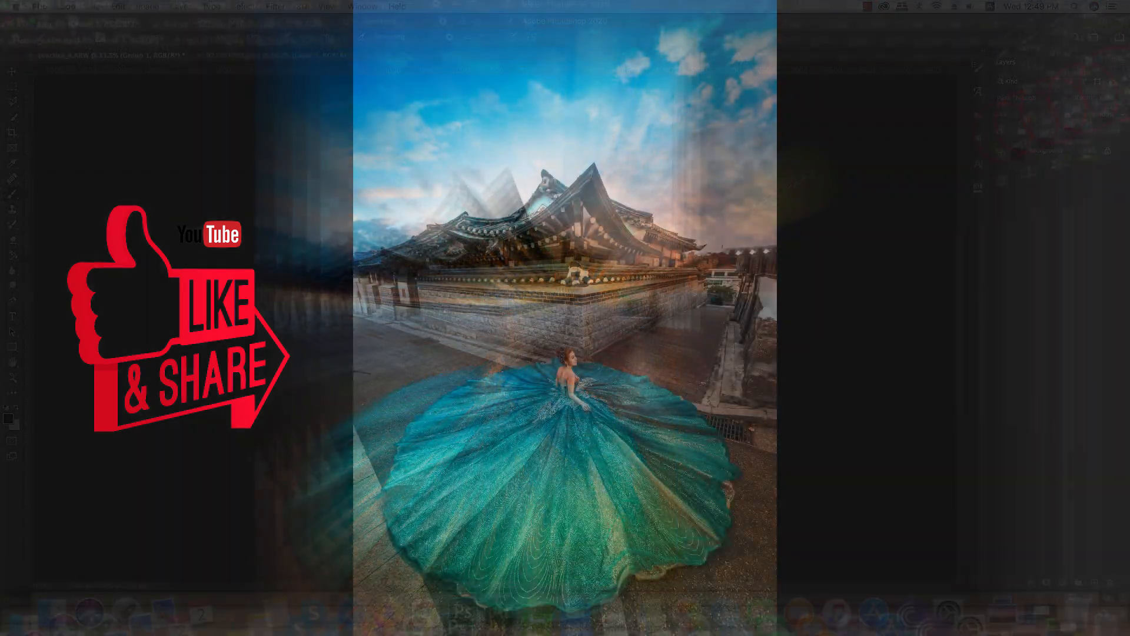